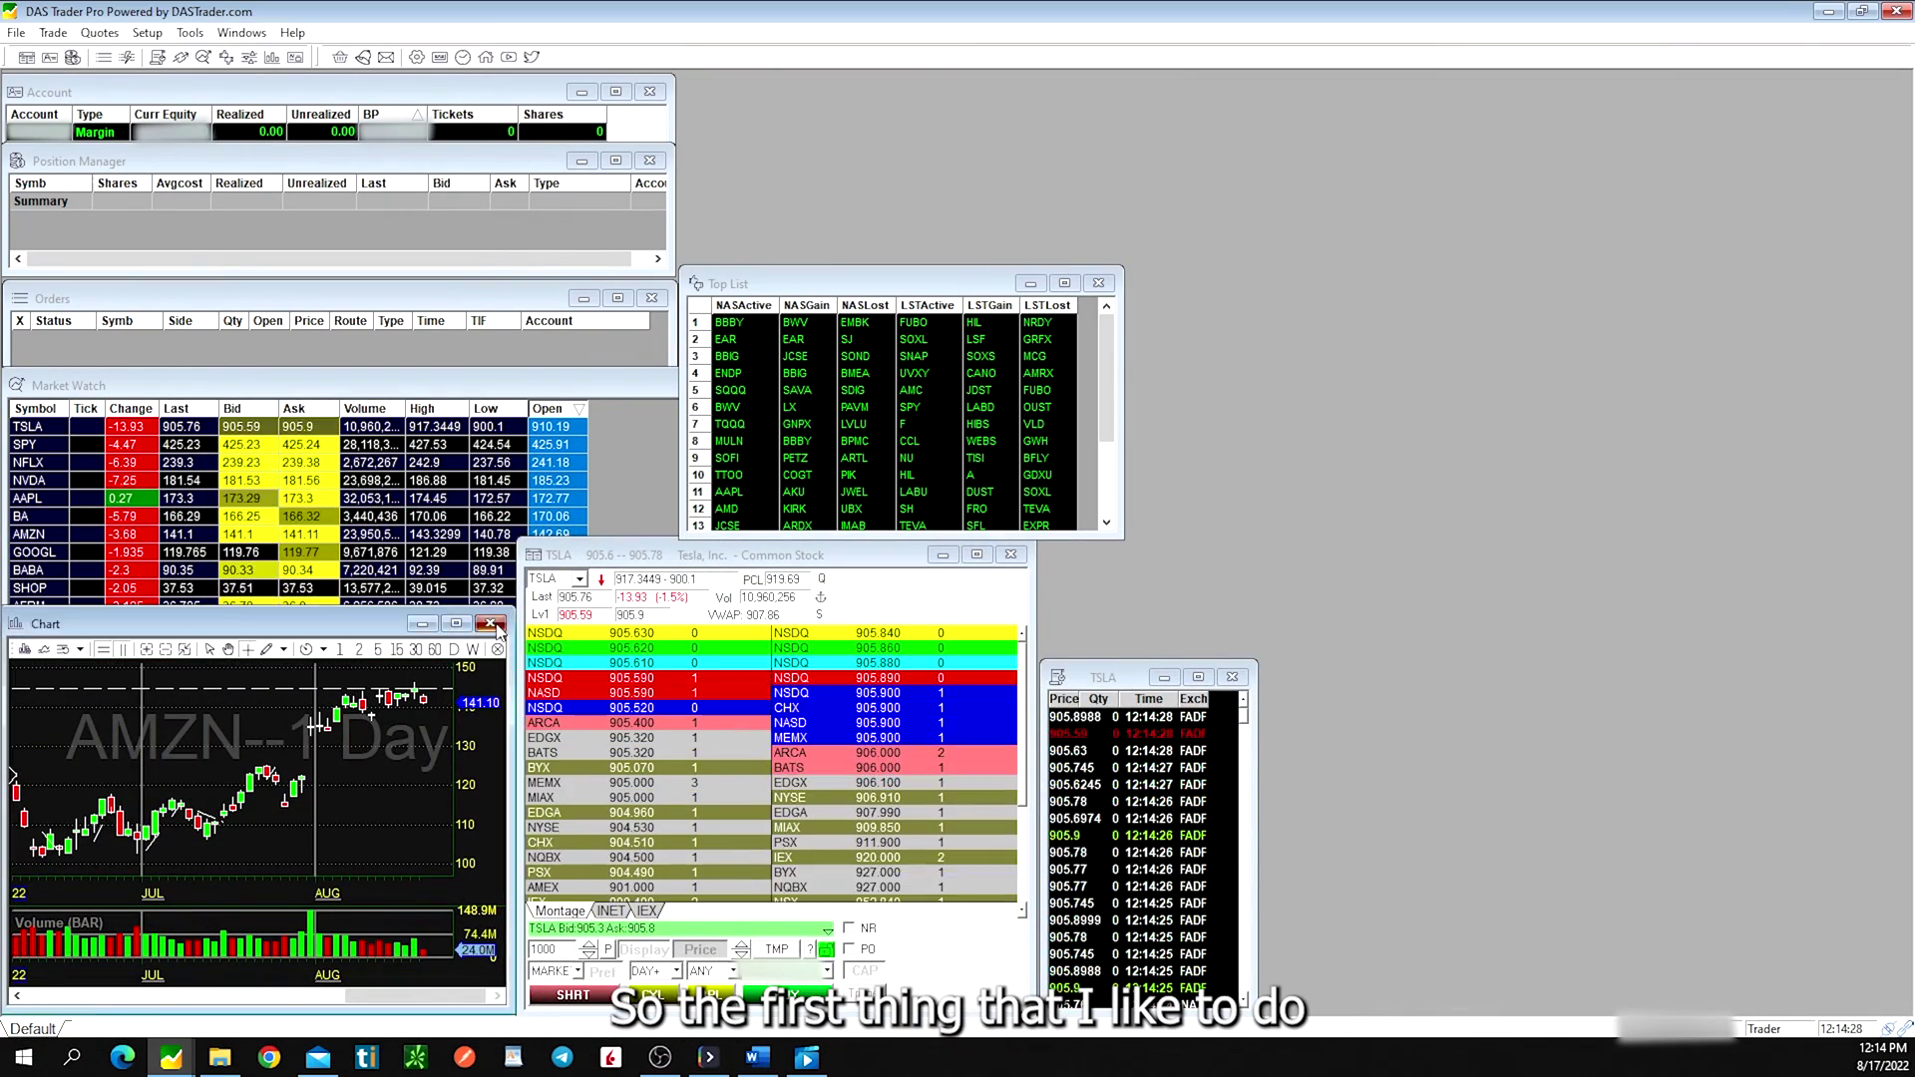
# Step: Close the Chart, Montage, T&S, Top List and other windows, then restore down the main window
pyautogui.click(490, 623)
pyautogui.click(1010, 555)
pyautogui.click(1232, 677)
pyautogui.click(1098, 282)
pyautogui.click(652, 298)
pyautogui.click(649, 159)
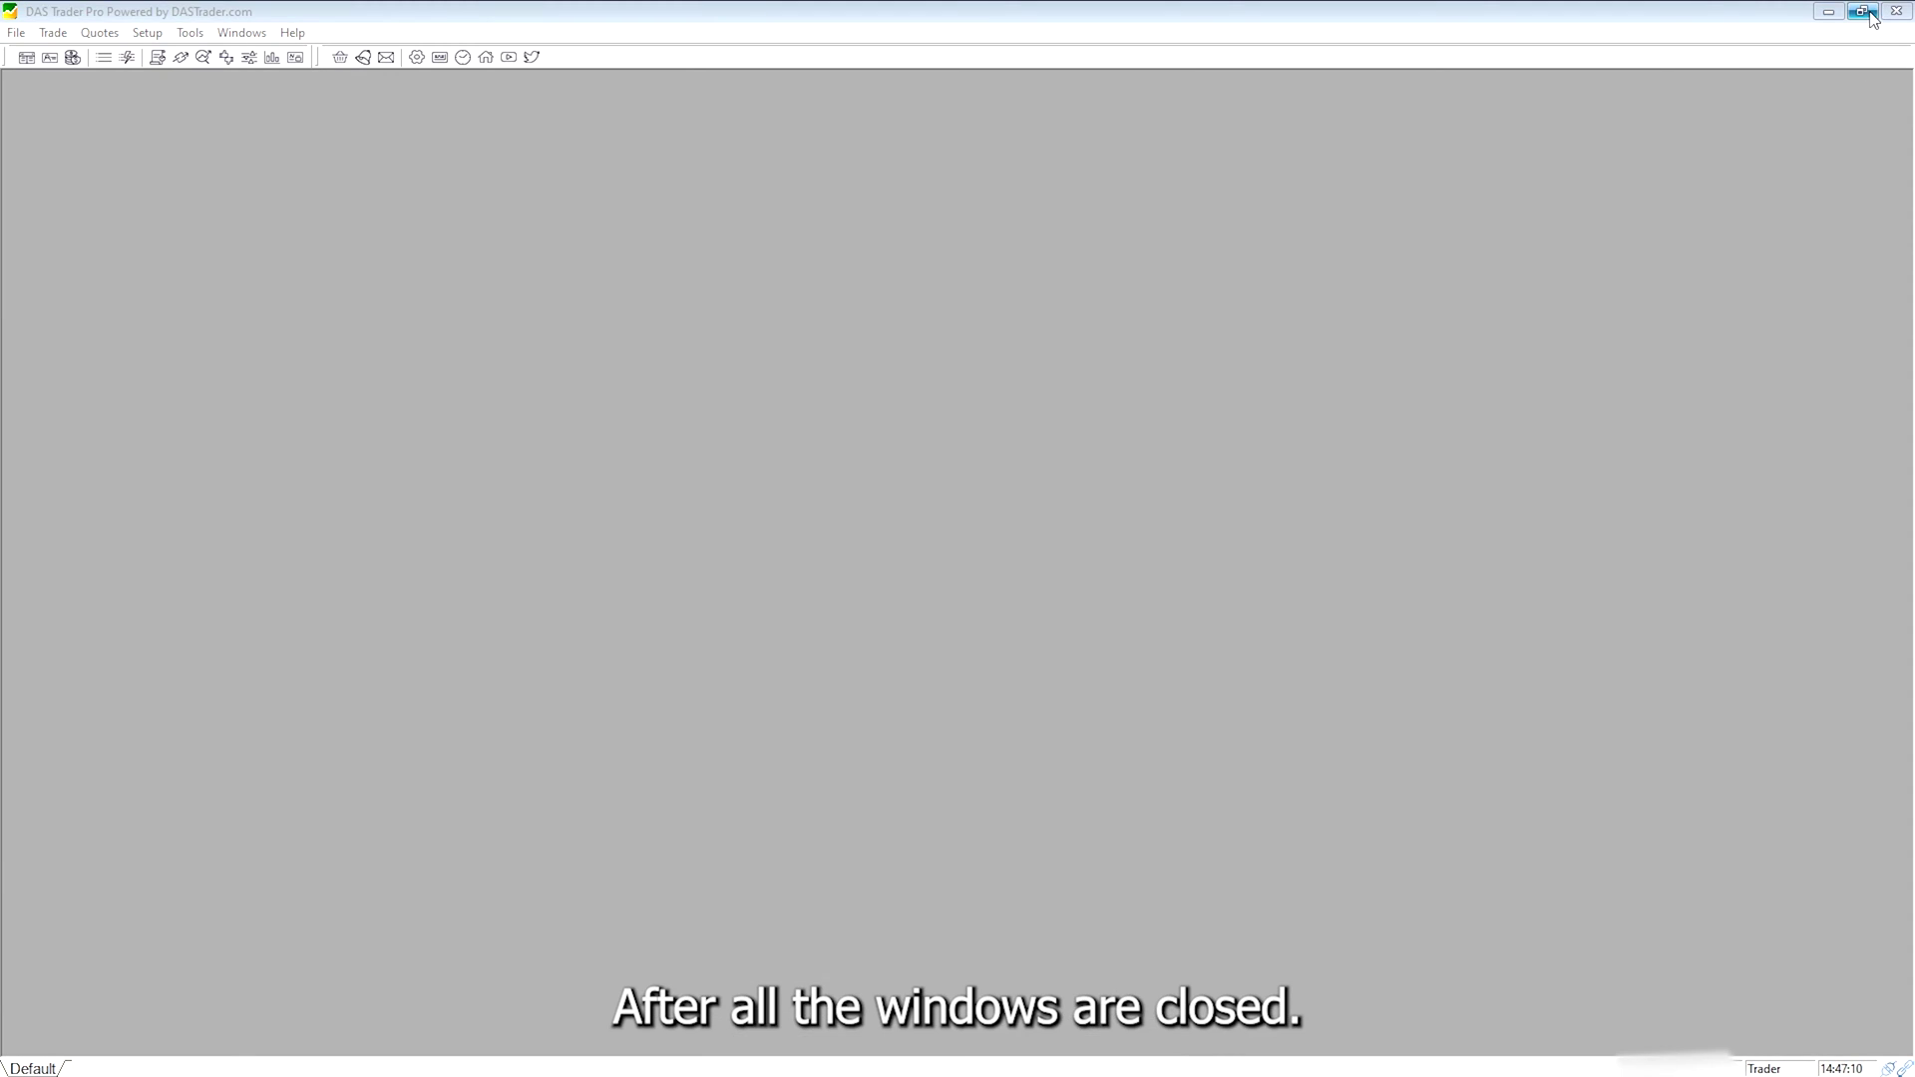
pyautogui.click(1862, 12)
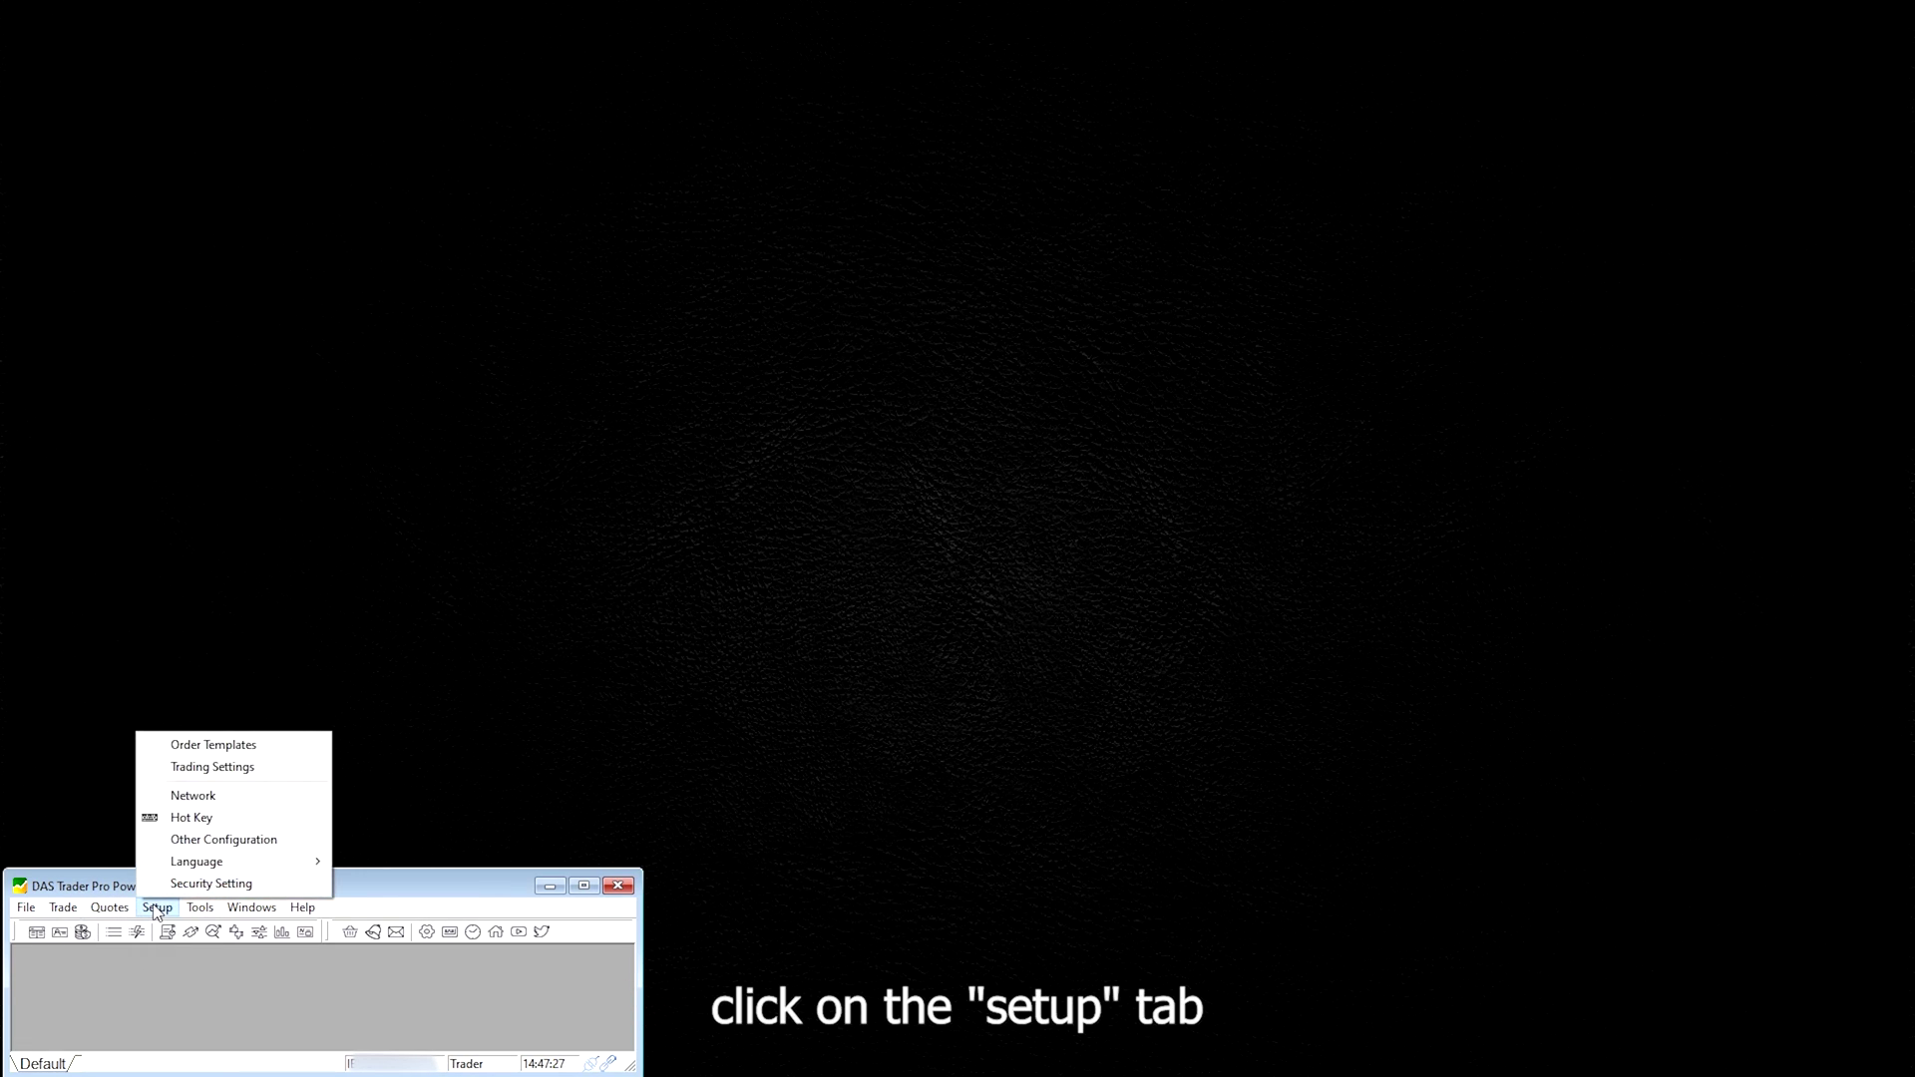
# Step: Change the Theme setting in Other Configuration from DAS_Default to DAS_Dark
pyautogui.click(225, 840)
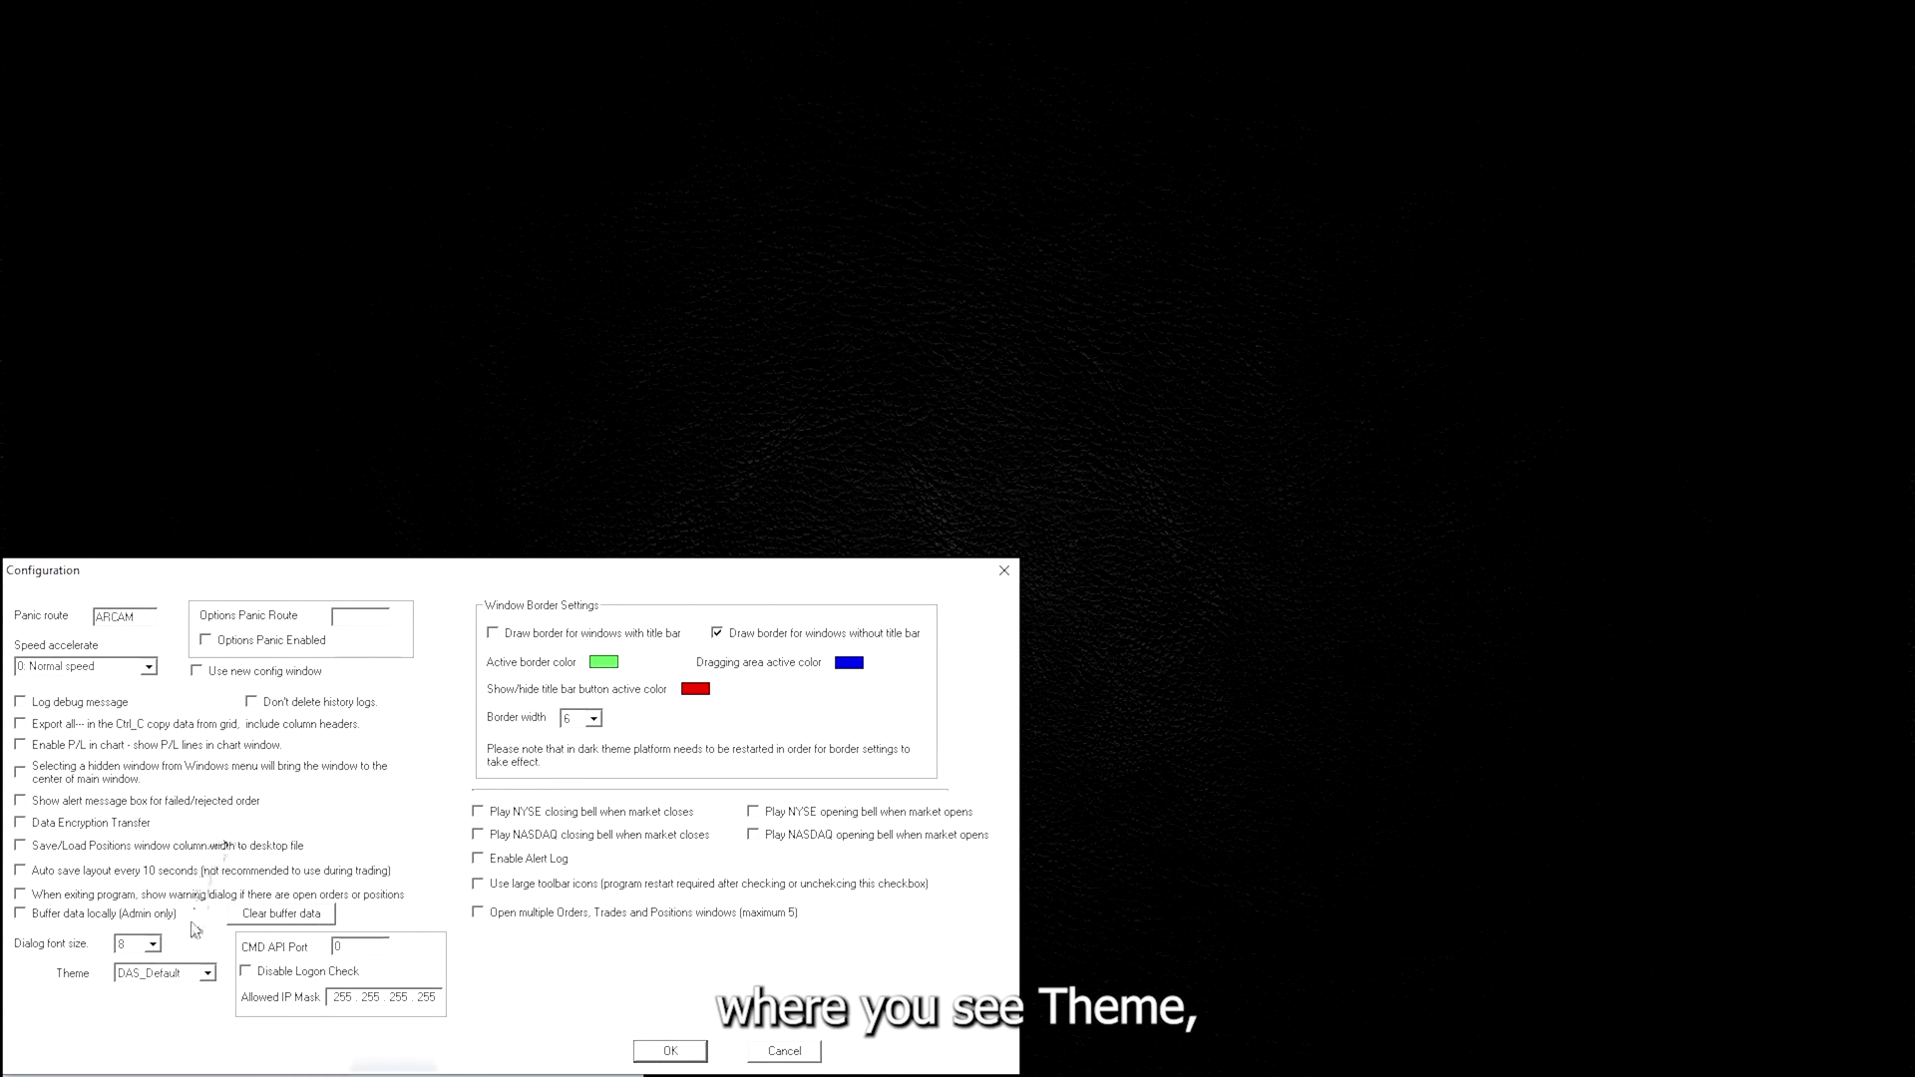
pyautogui.click(208, 975)
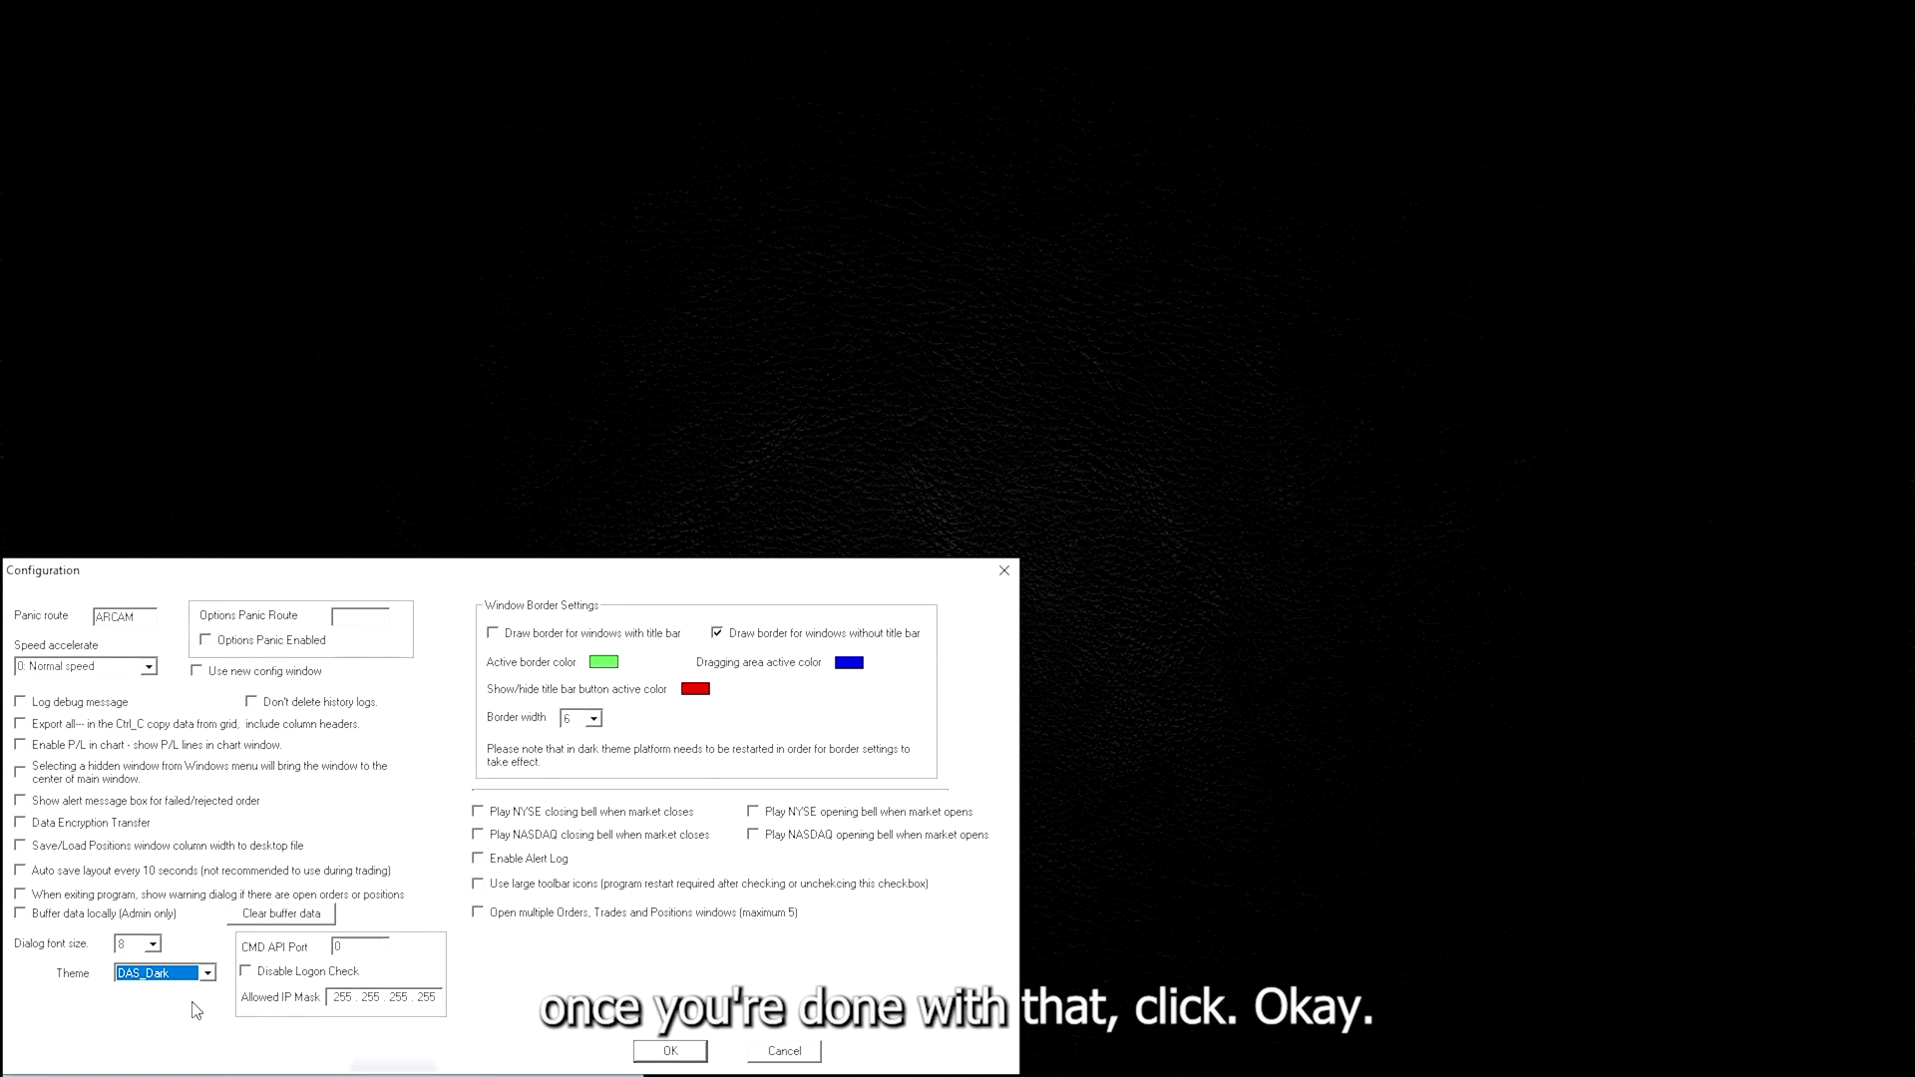
pyautogui.click(670, 1053)
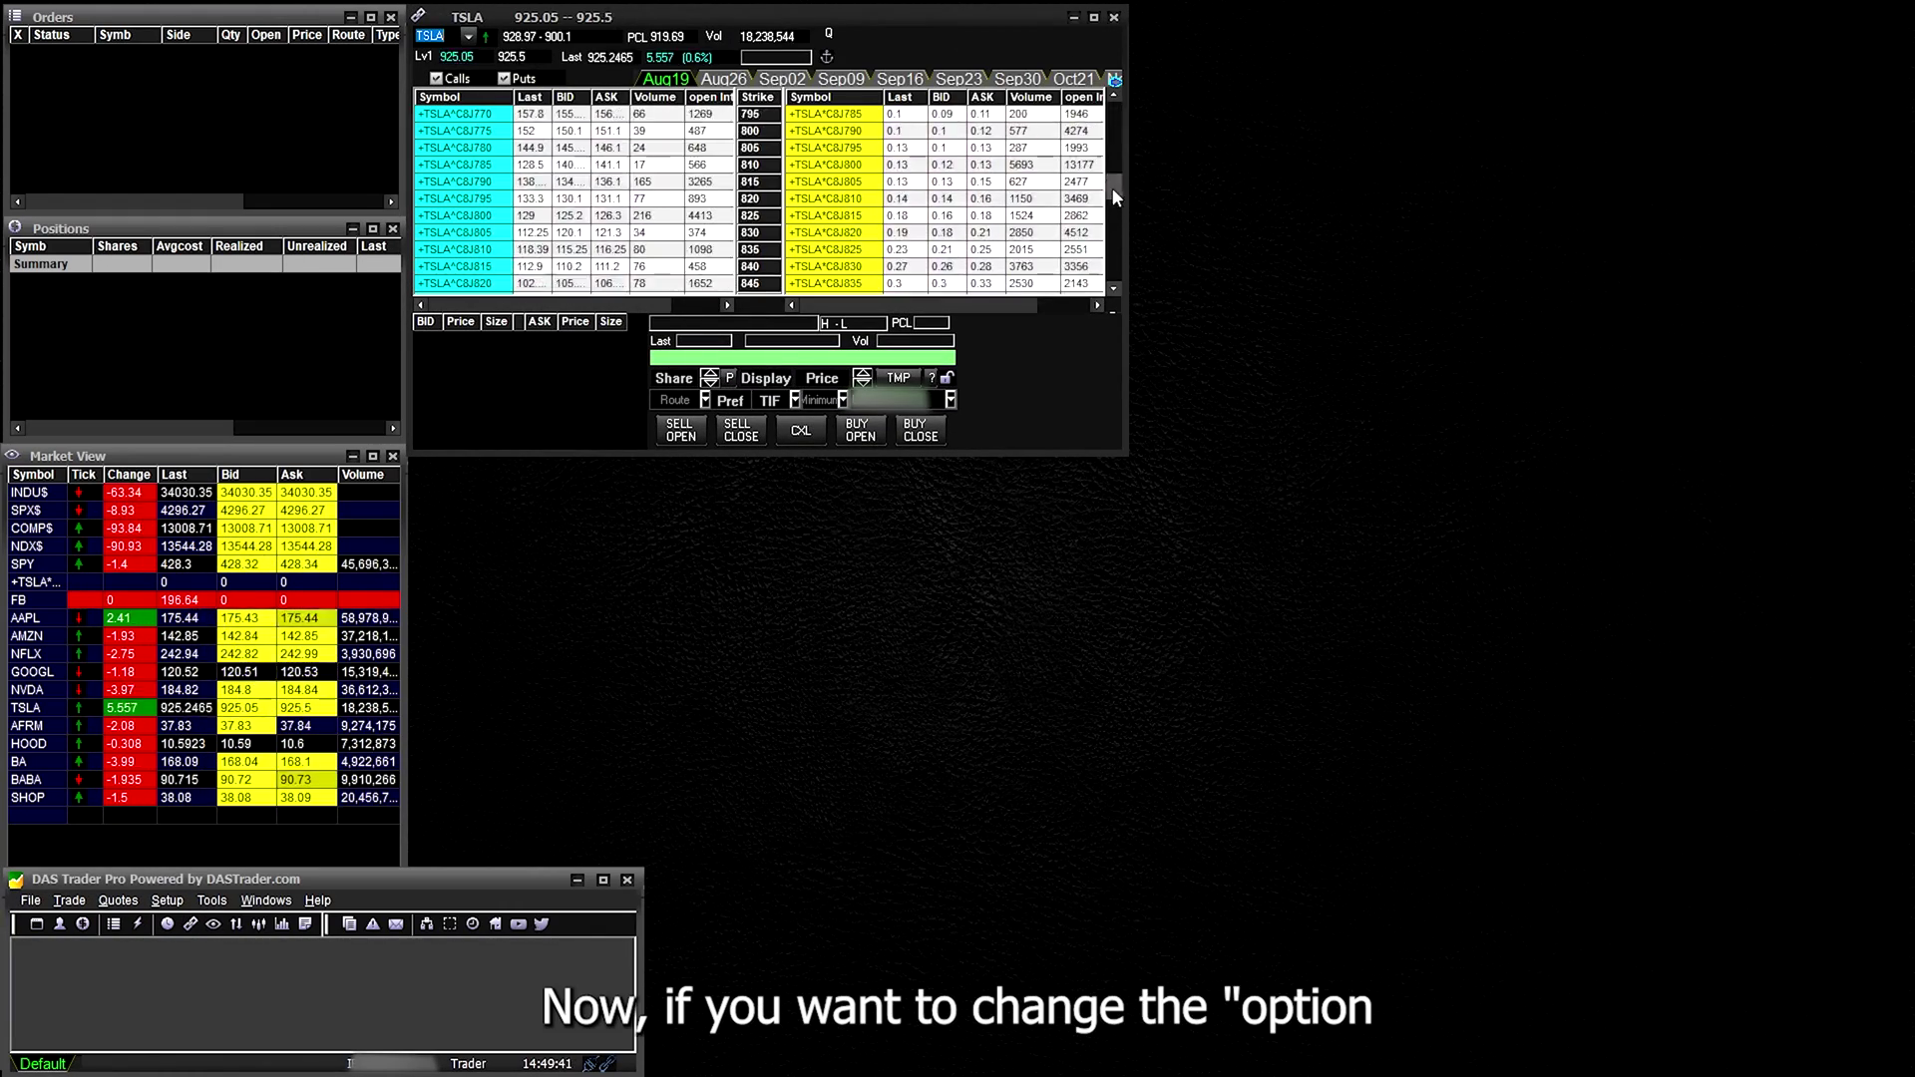
# Step: Move the TSLA option chain window up slightly
pyautogui.moveTo(1115, 192); pyautogui.dragTo(1115, 110)
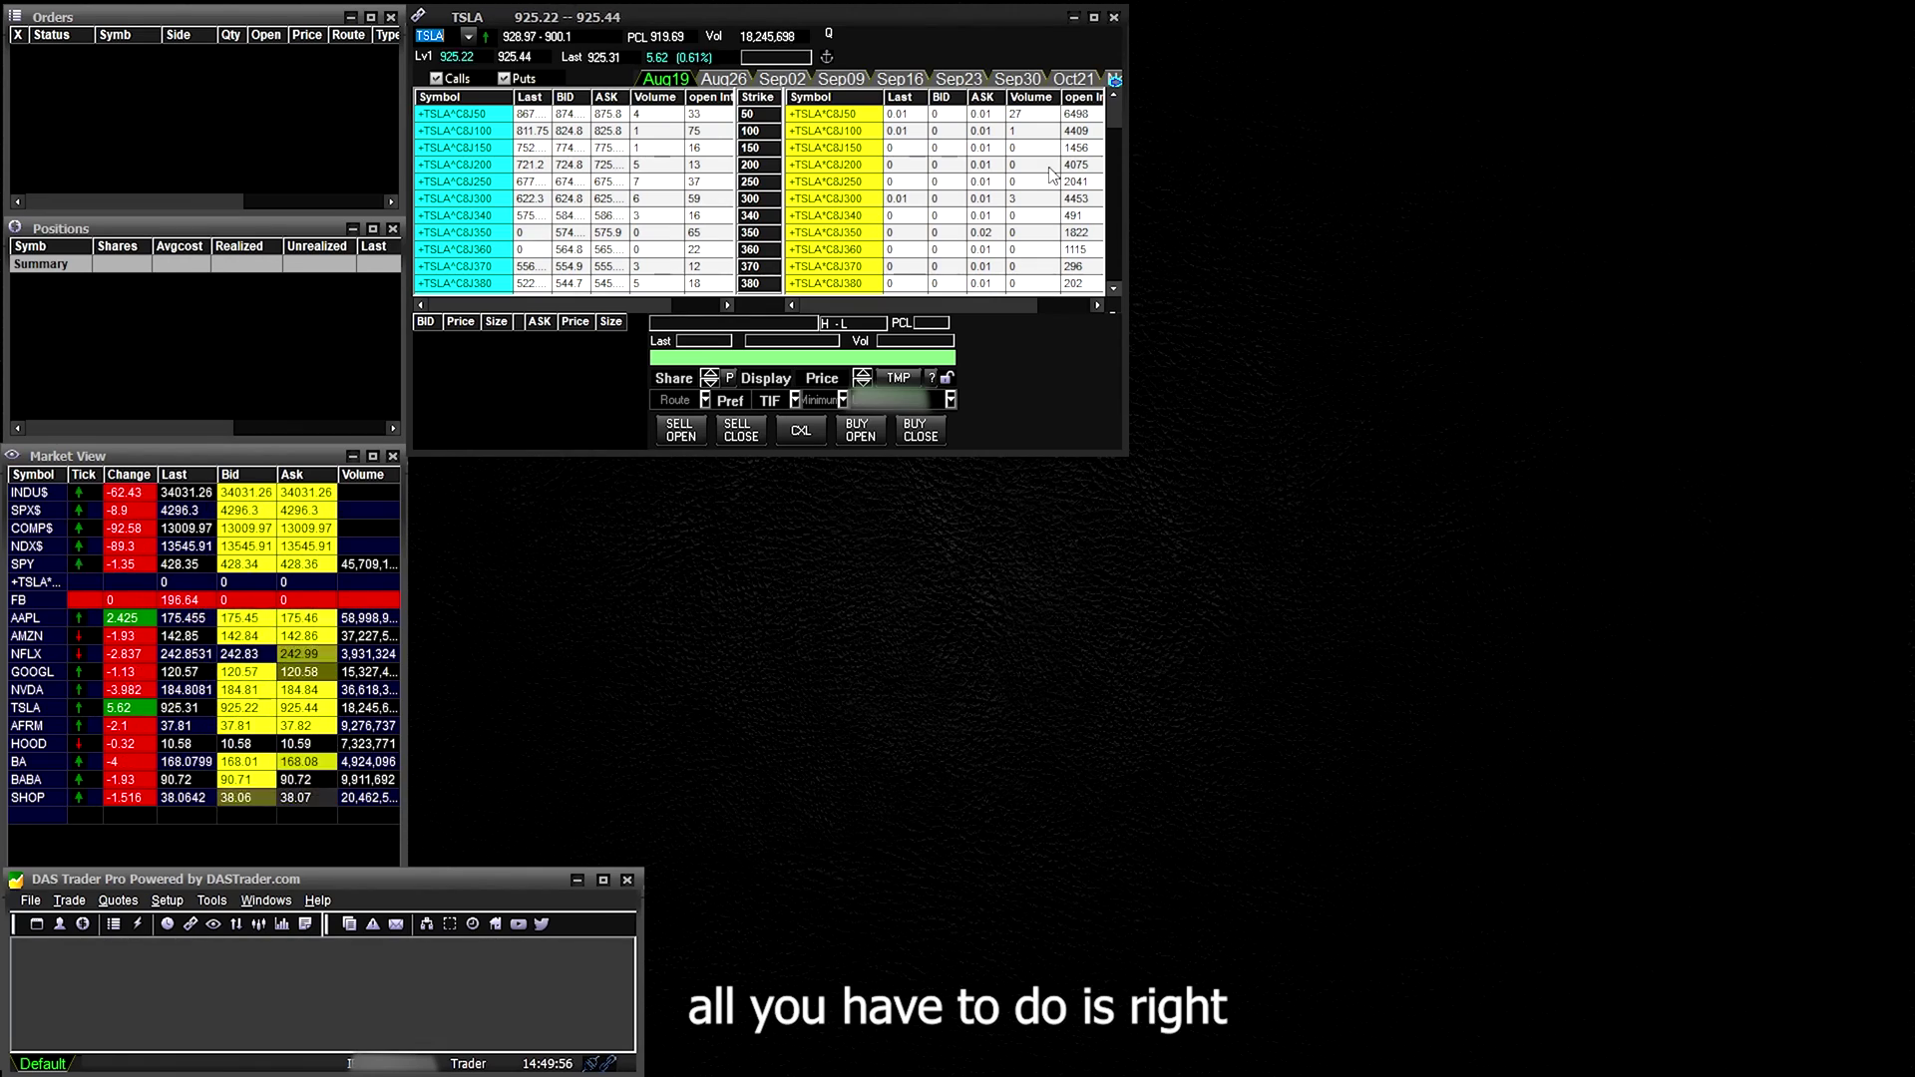
# Step: Set the TSLA chain's strip colours to blue and black, with dark green ITM and red OTM shading
pyautogui.rightClick(1054, 177)
pyautogui.click(1087, 200)
pyautogui.doubleClick(673, 195)
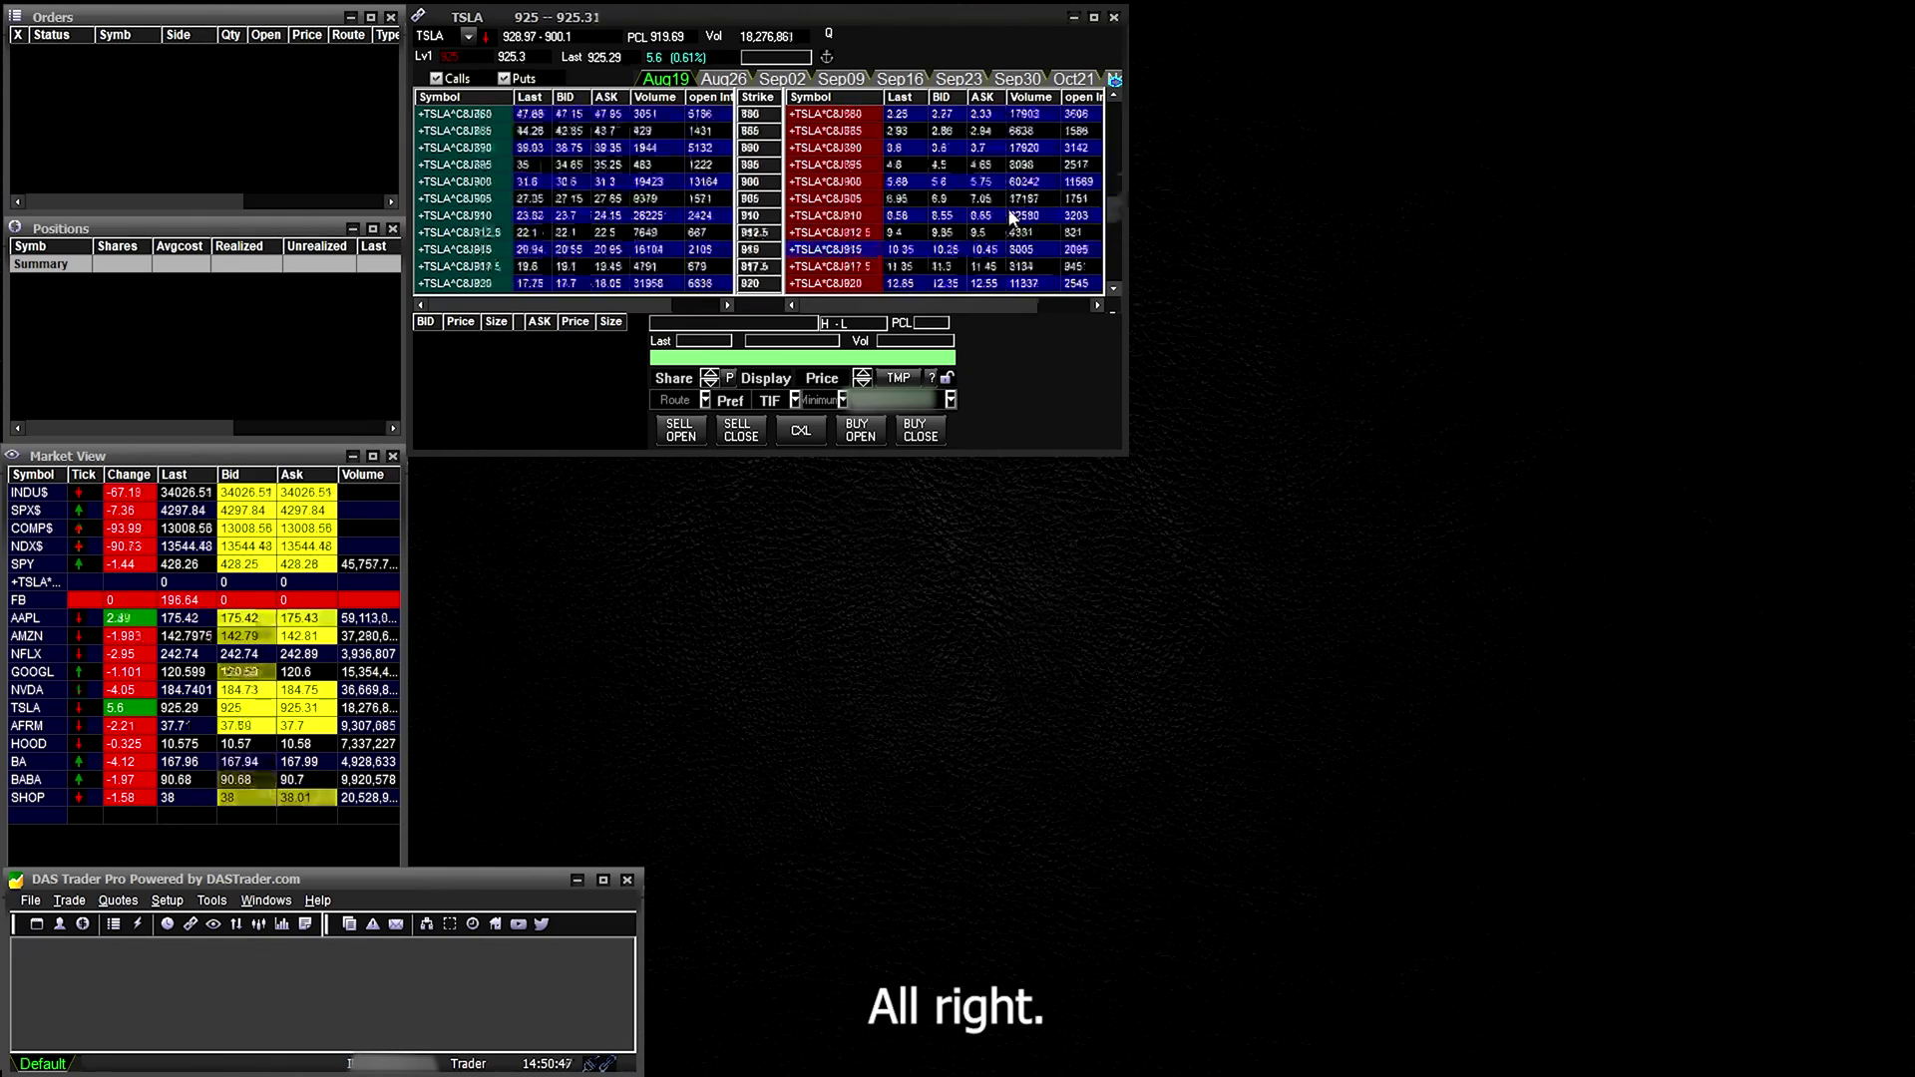
pyautogui.scroll(-3, 1012, 218)
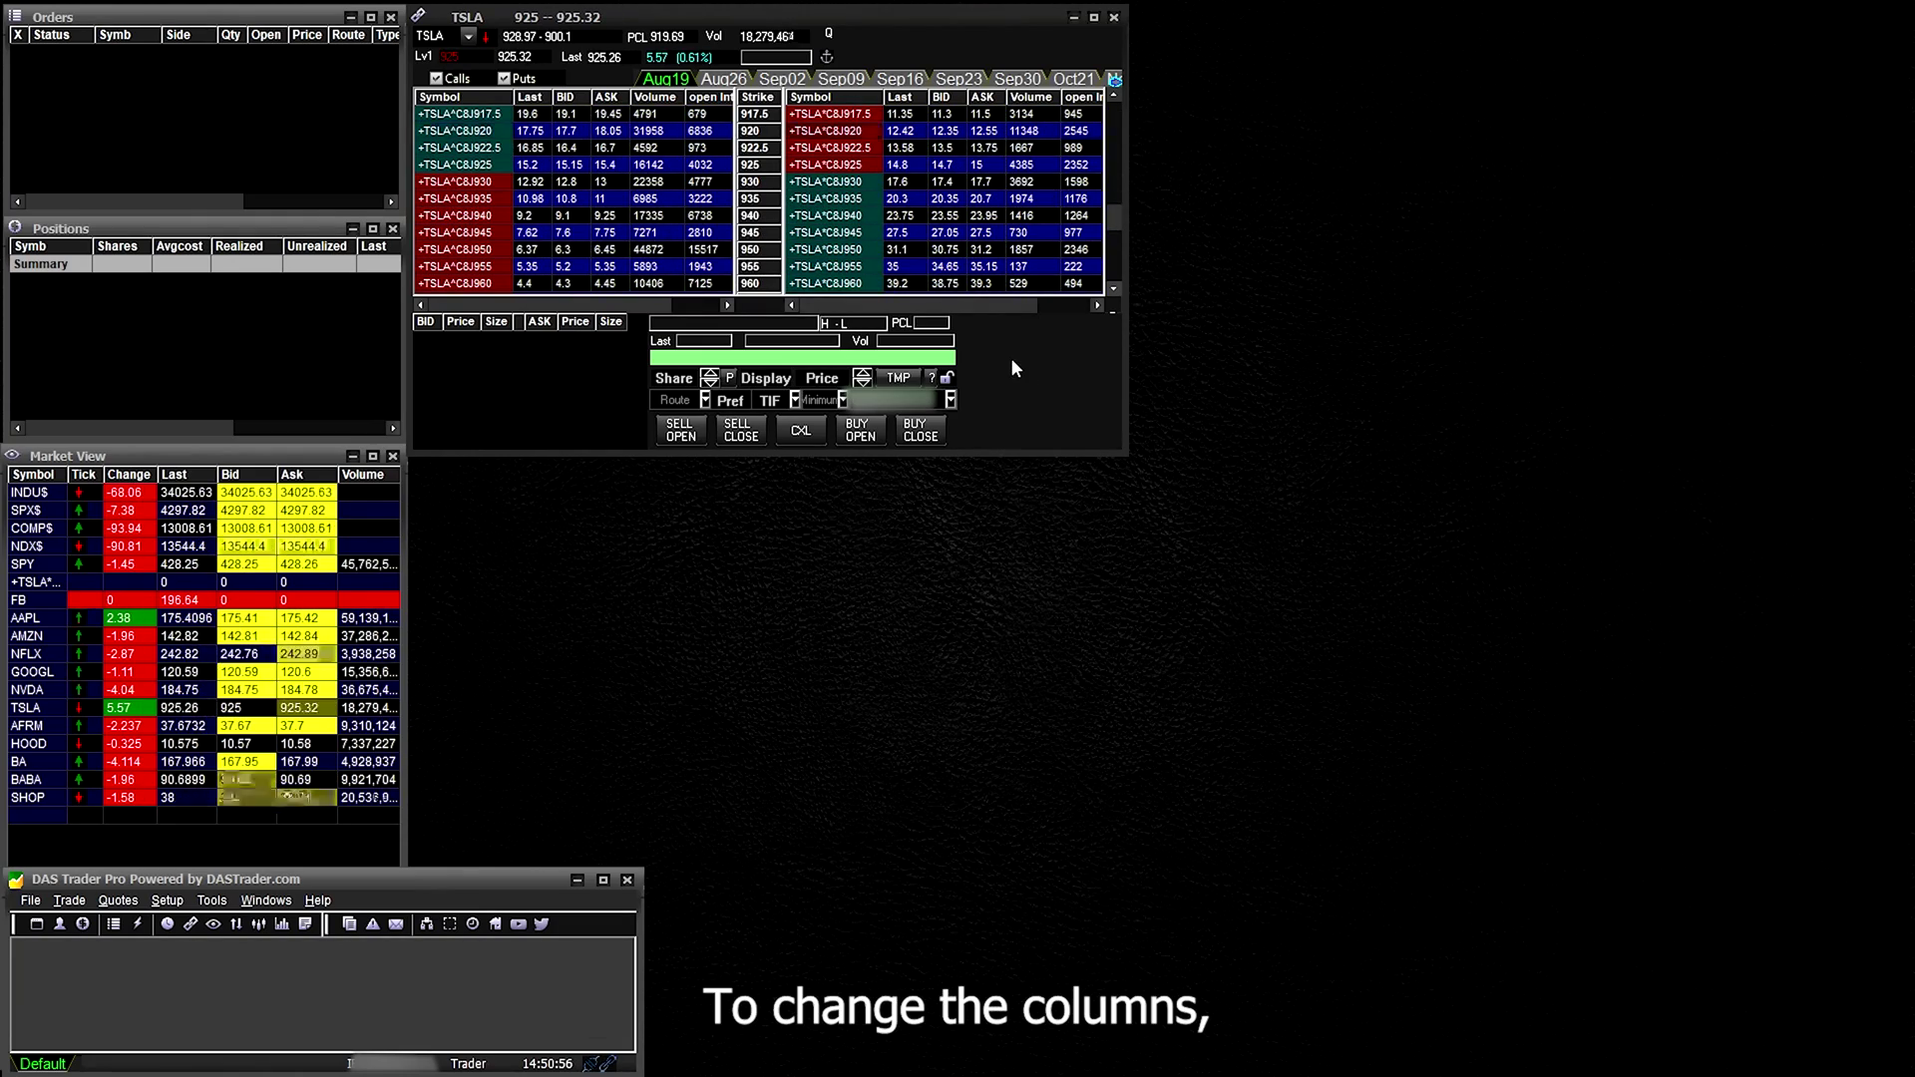
pyautogui.rightClick(658, 194)
pyautogui.click(710, 215)
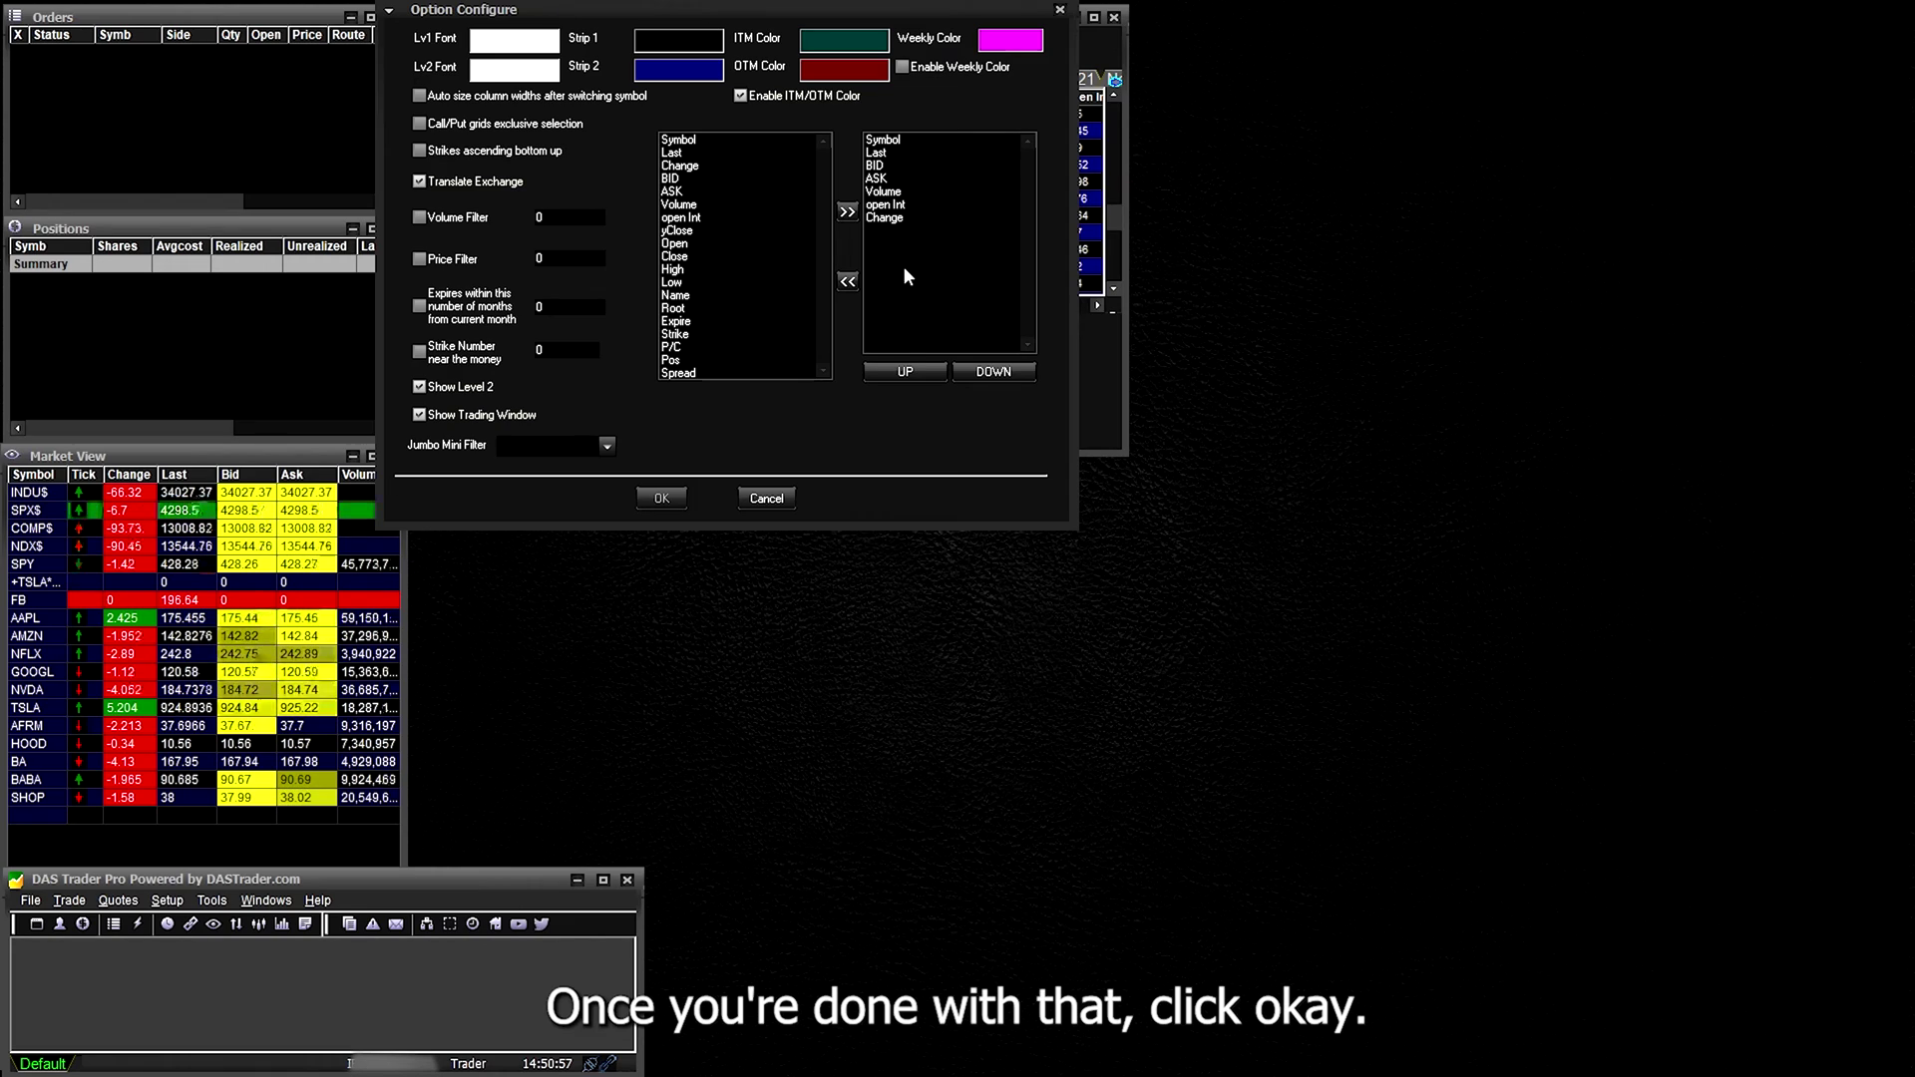
pyautogui.click(663, 498)
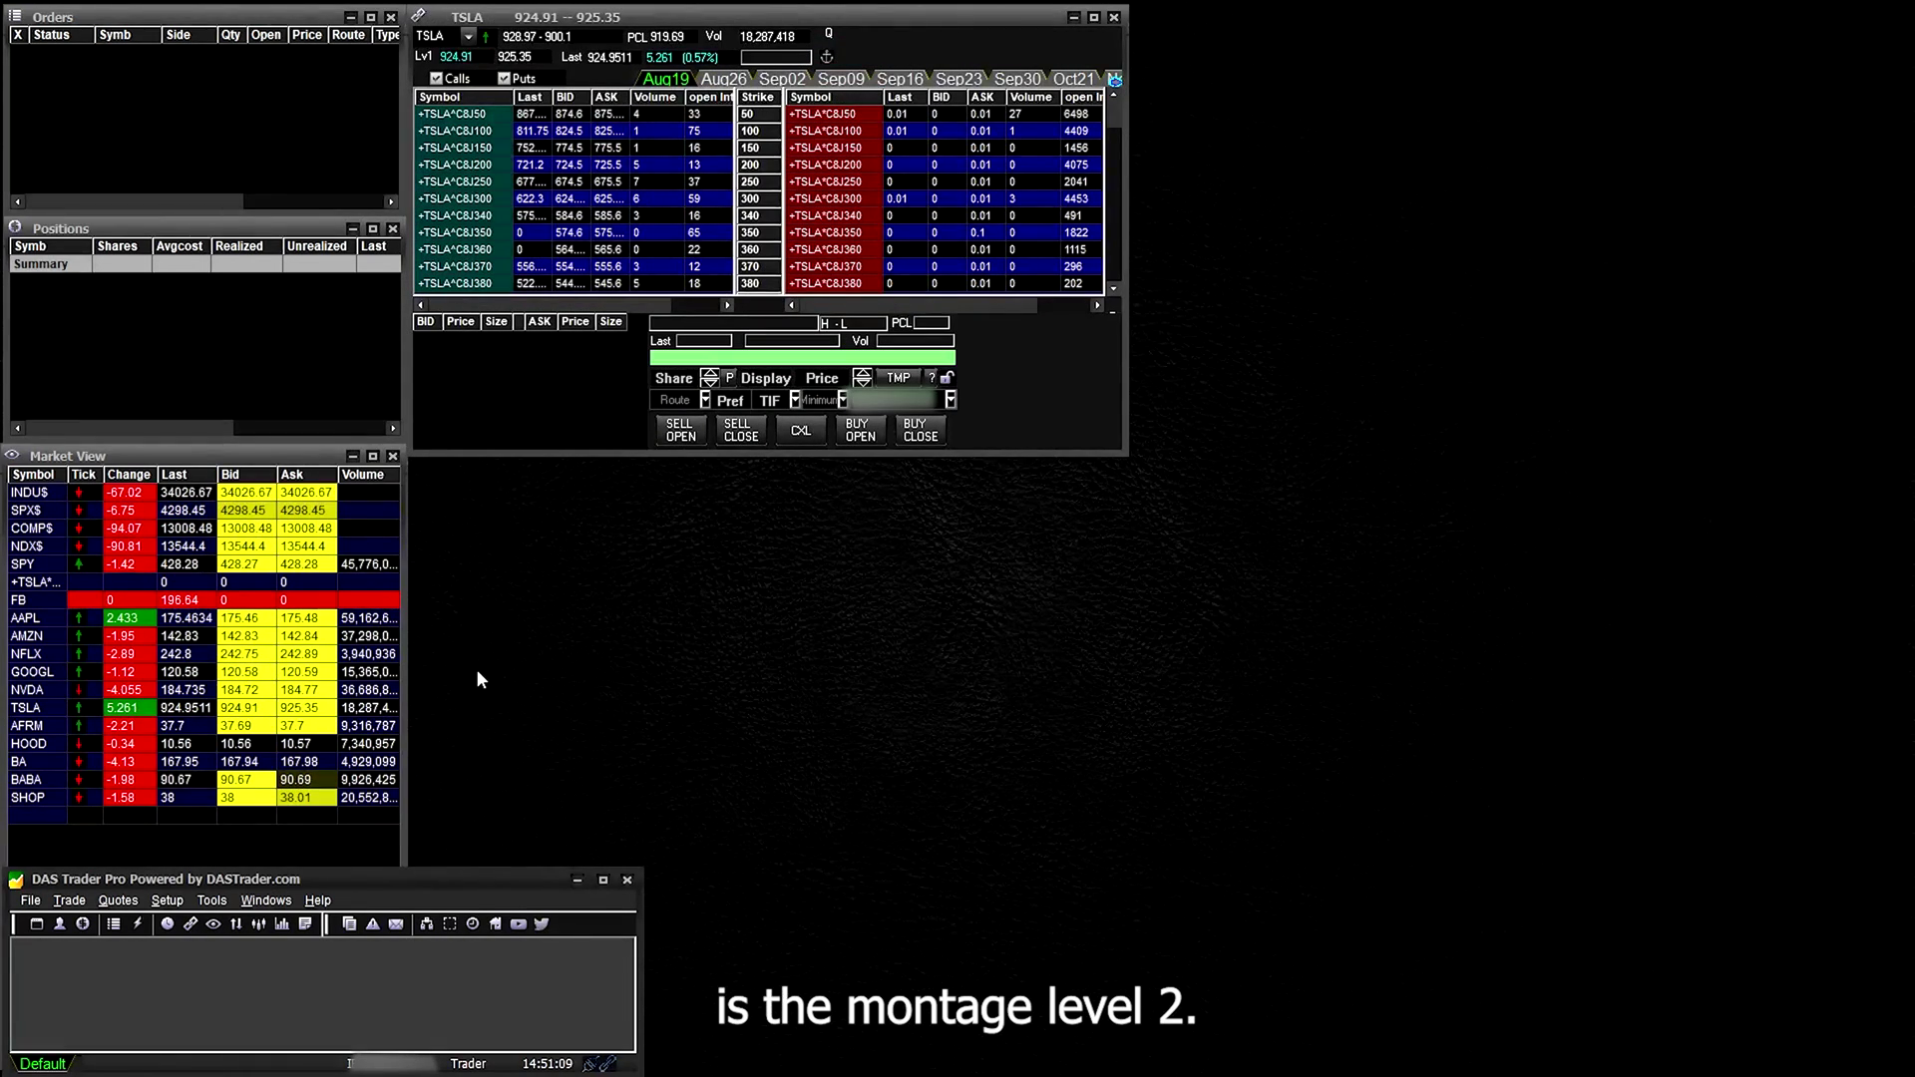
# Step: Open a Level 2 montage and pop it out as a floating TSLA window
pyautogui.click(69, 899)
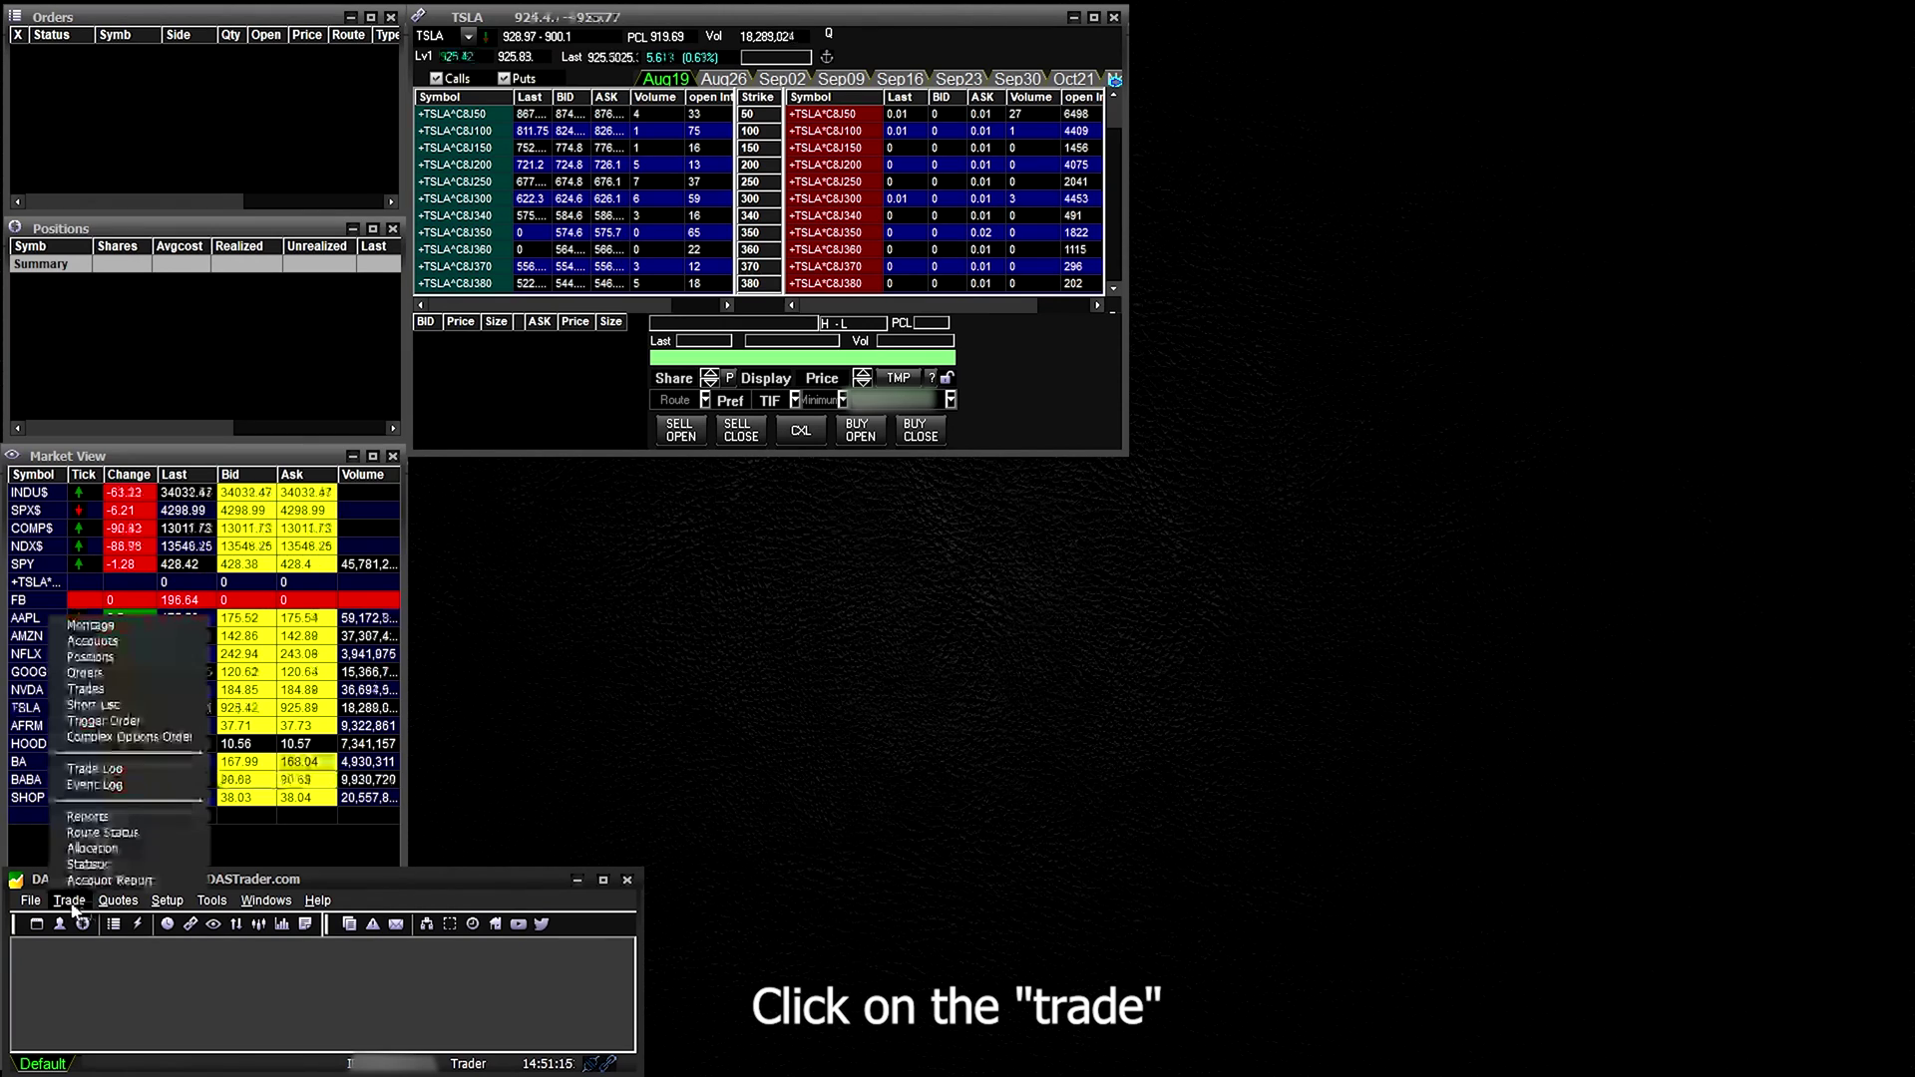
pyautogui.click(113, 634)
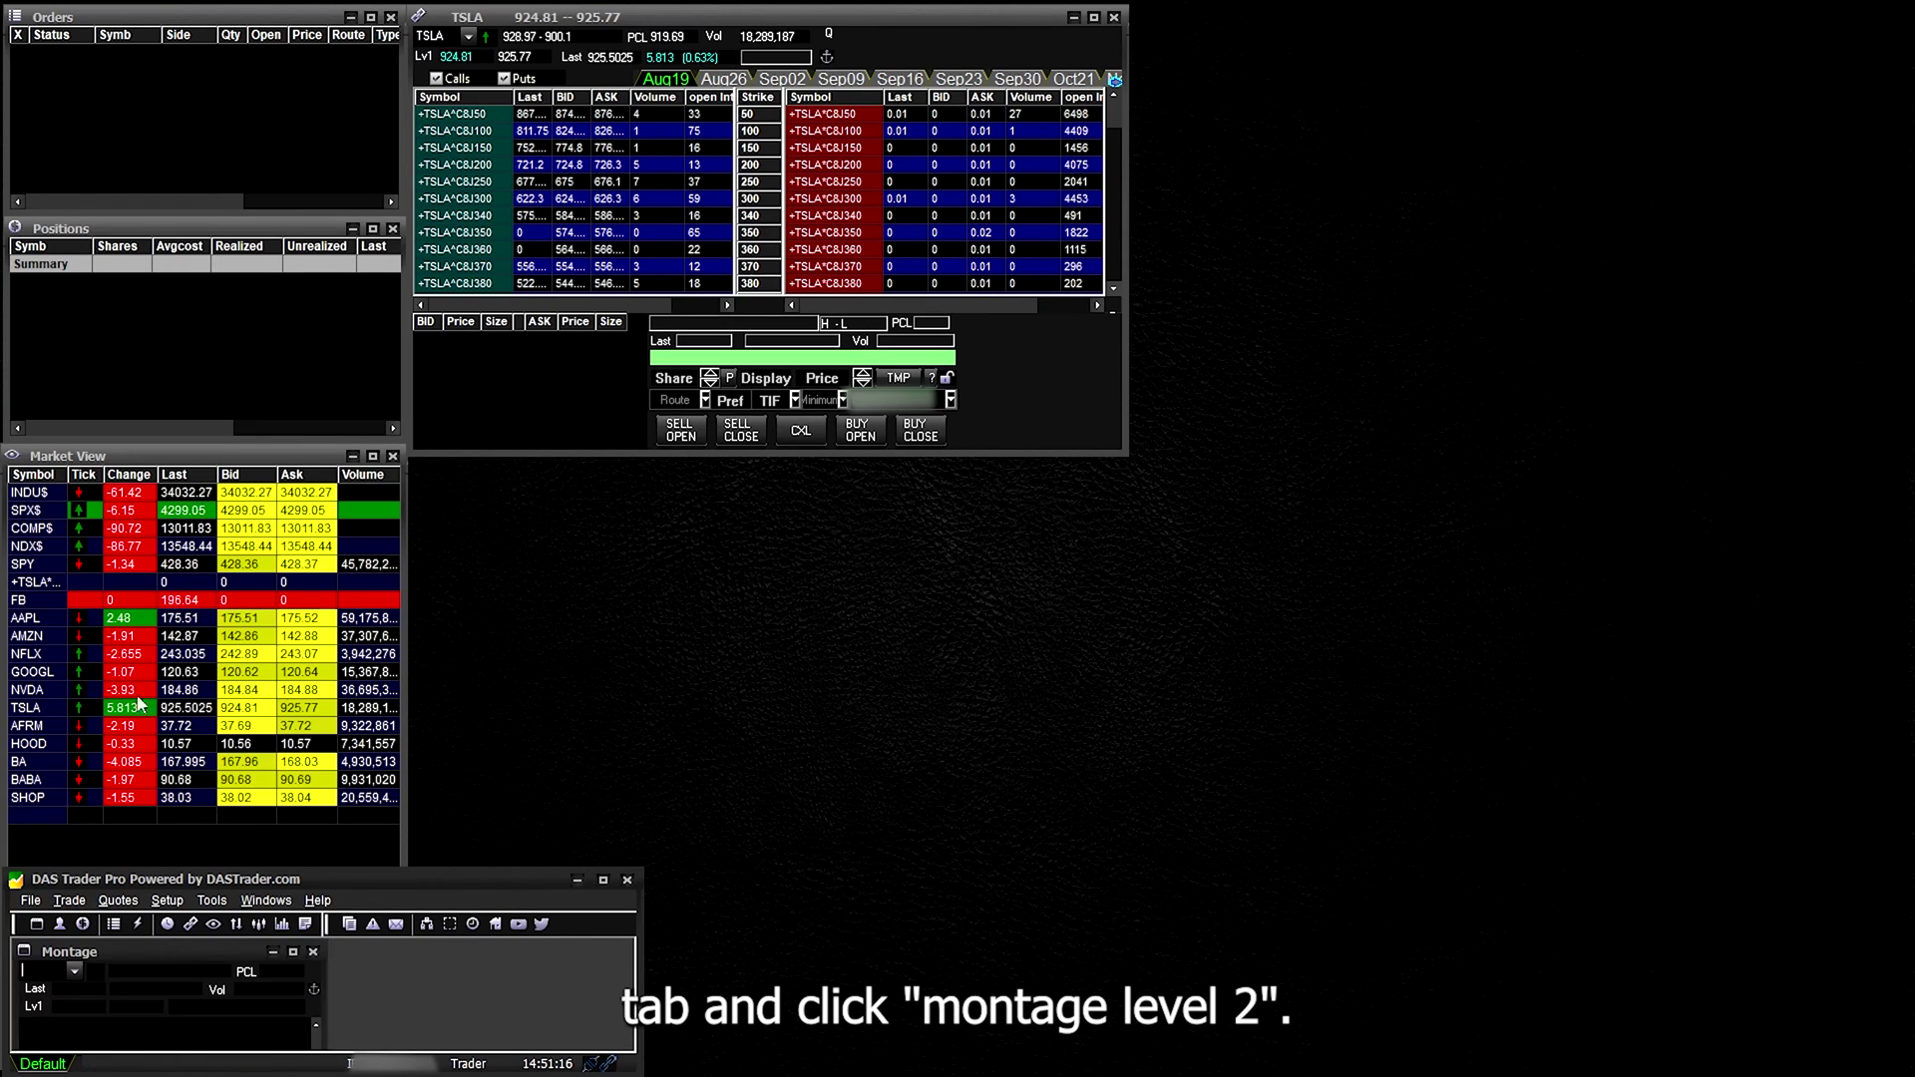
pyautogui.rightClick(164, 949)
pyautogui.click(436, 803)
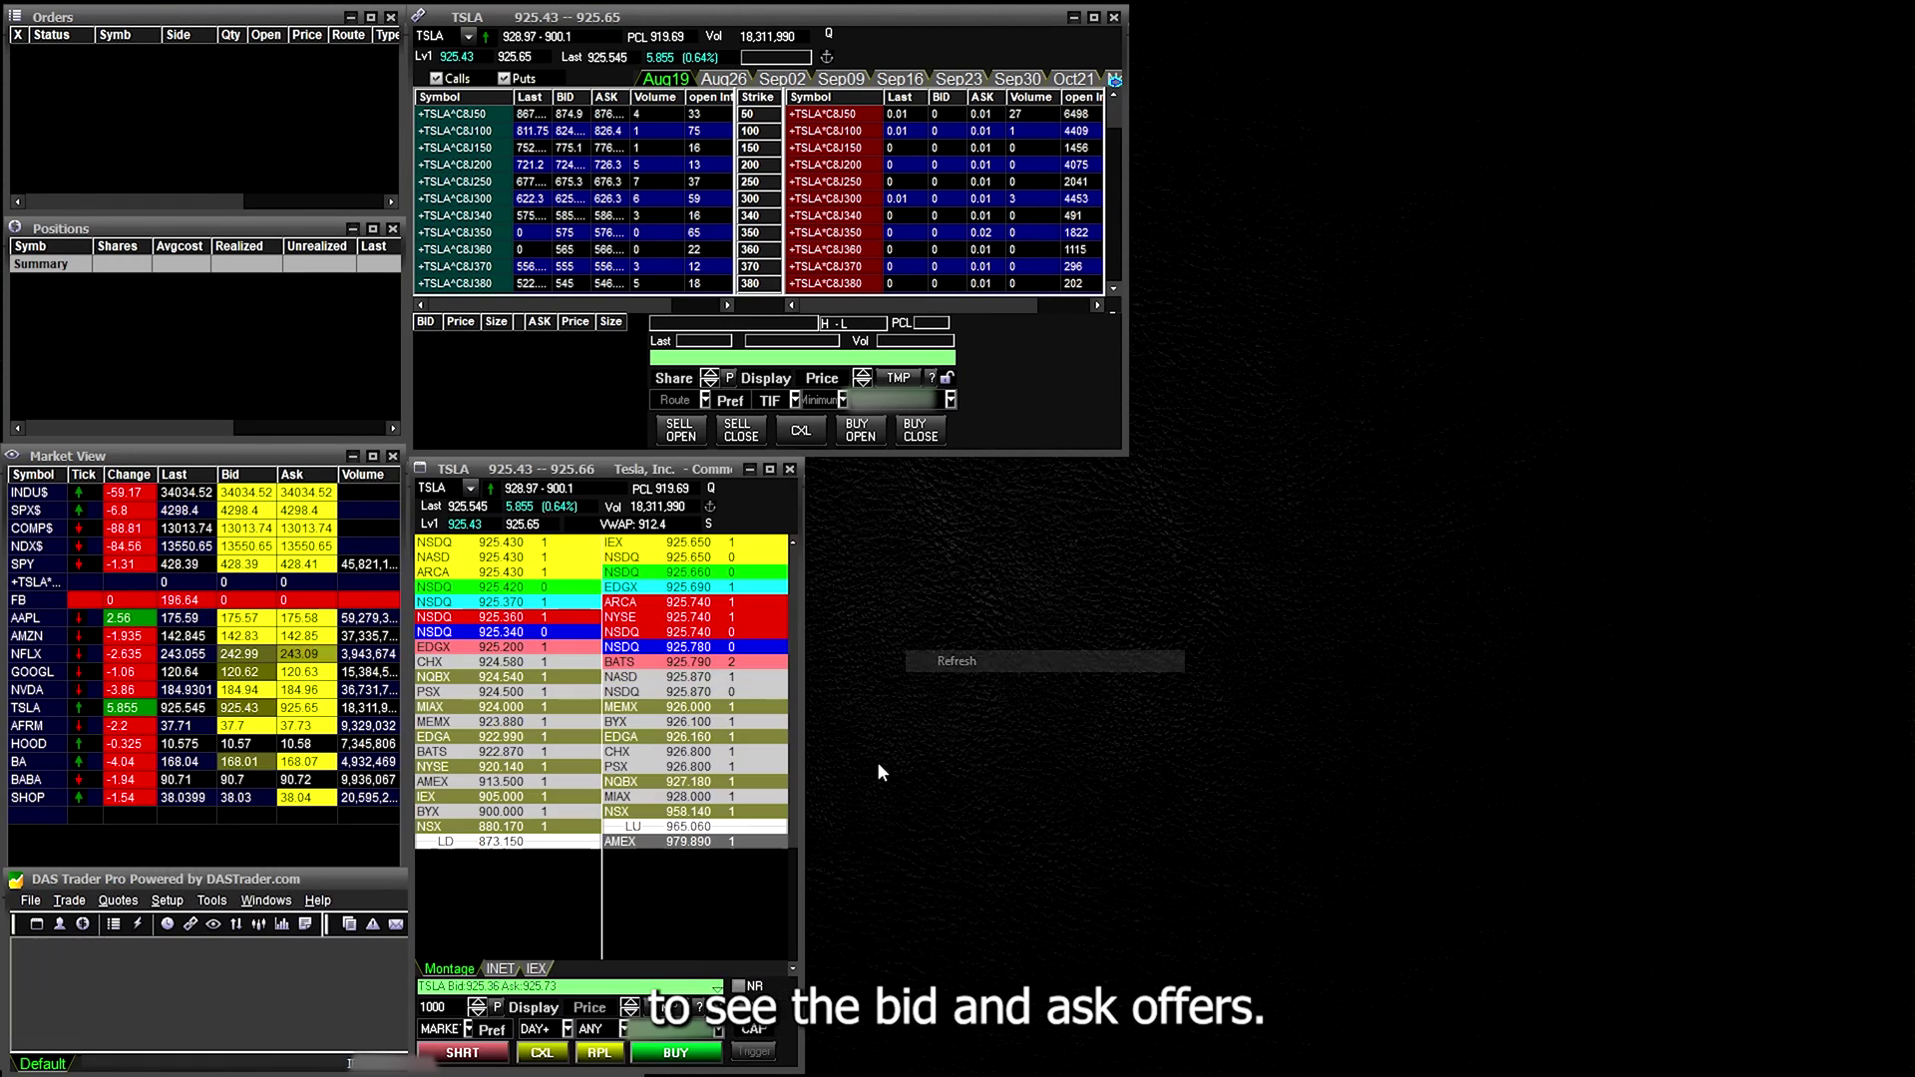
pyautogui.rightClick(911, 865)
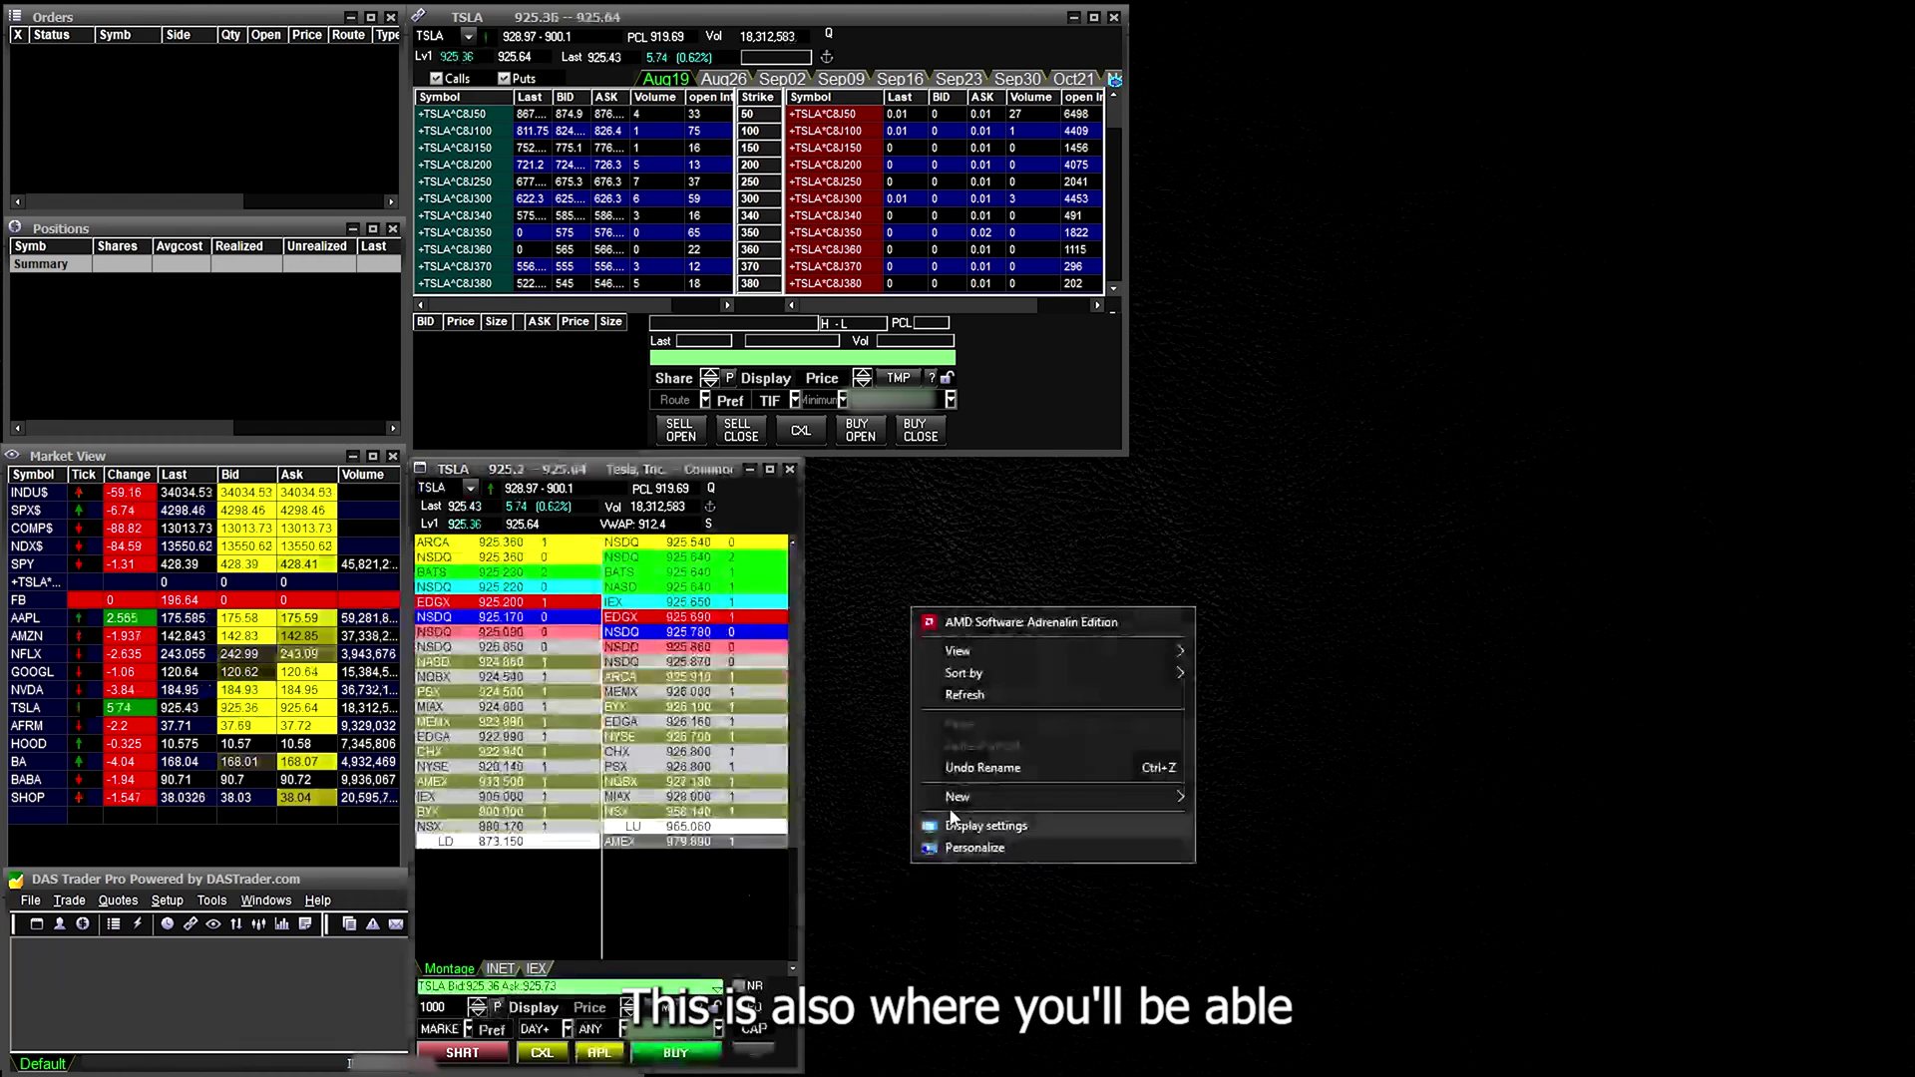
pyautogui.click(975, 700)
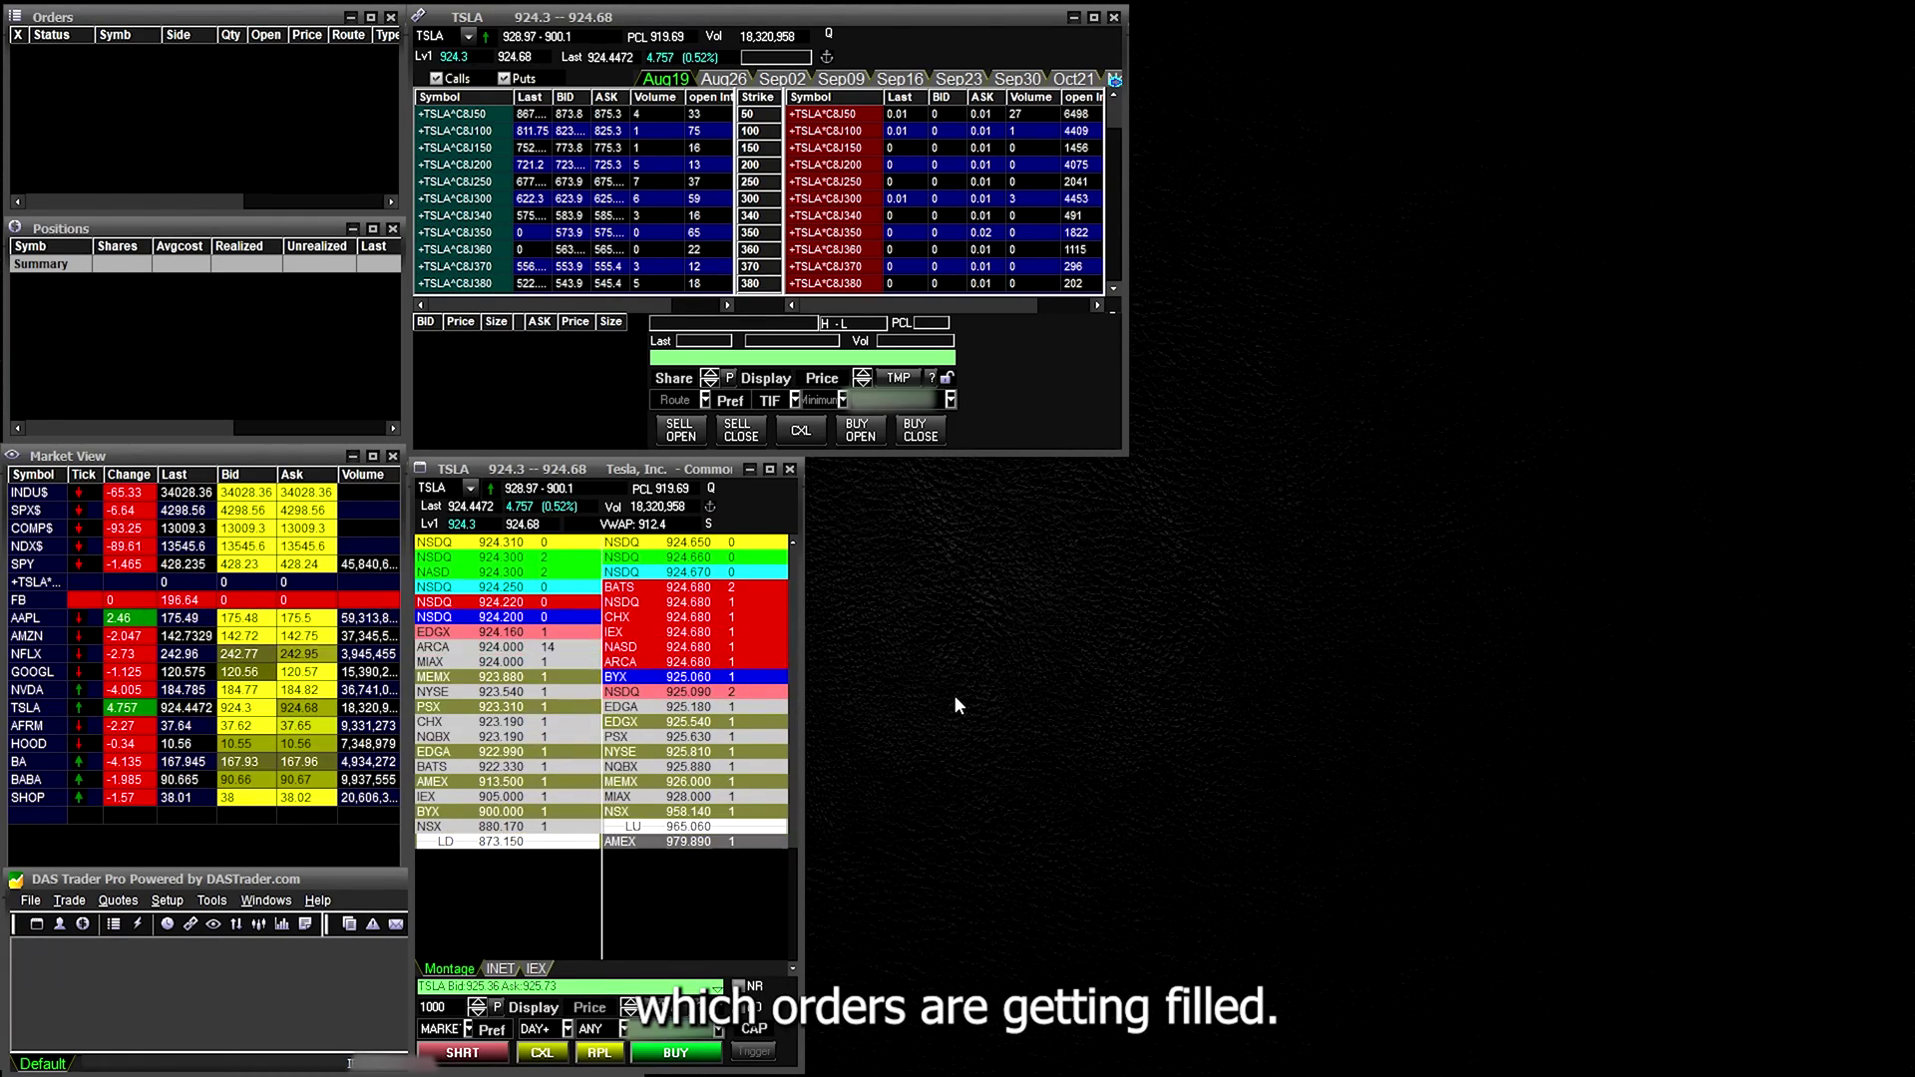
# Step: Place a full-height Time and Sales window beside Level 2, linked to TSLA
pyautogui.click(116, 901)
pyautogui.click(139, 720)
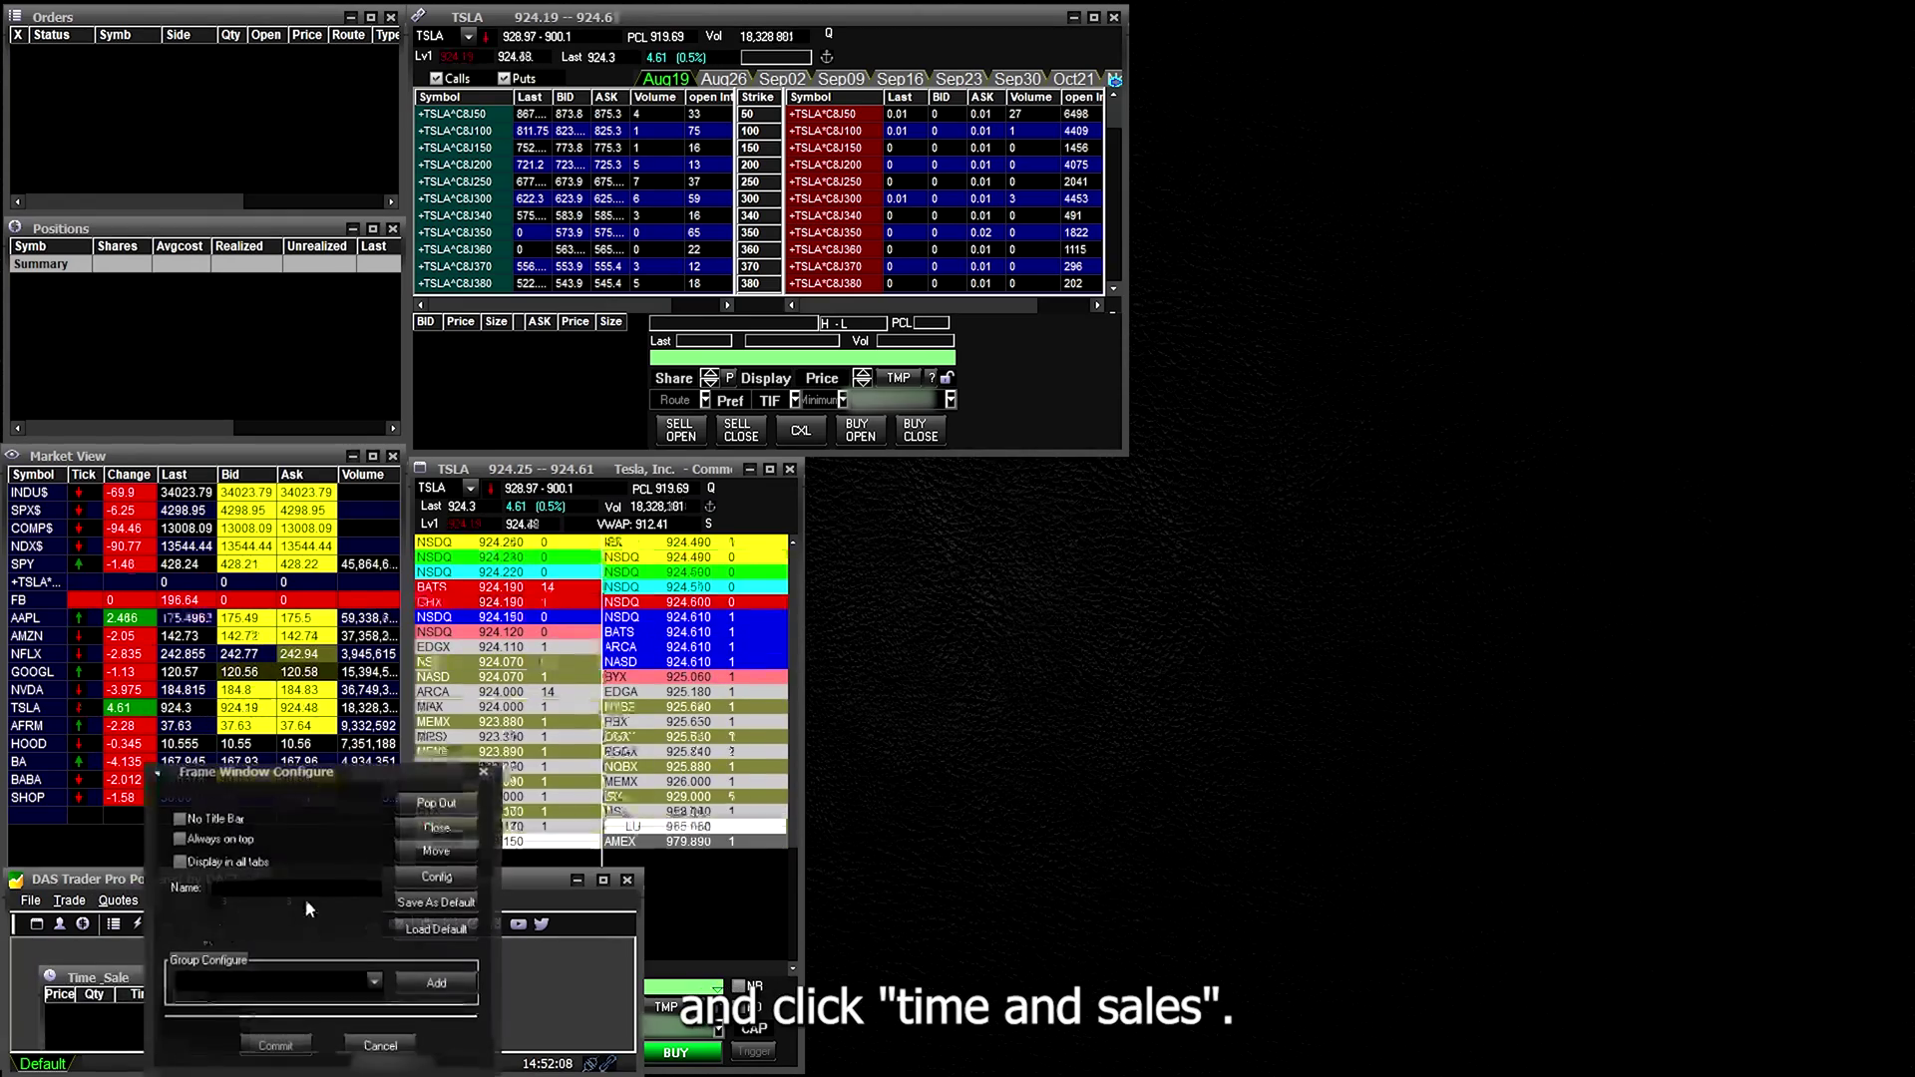
pyautogui.moveTo(369, 790); pyautogui.dragTo(923, 471)
pyautogui.moveTo(919, 820); pyautogui.dragTo(918, 1068)
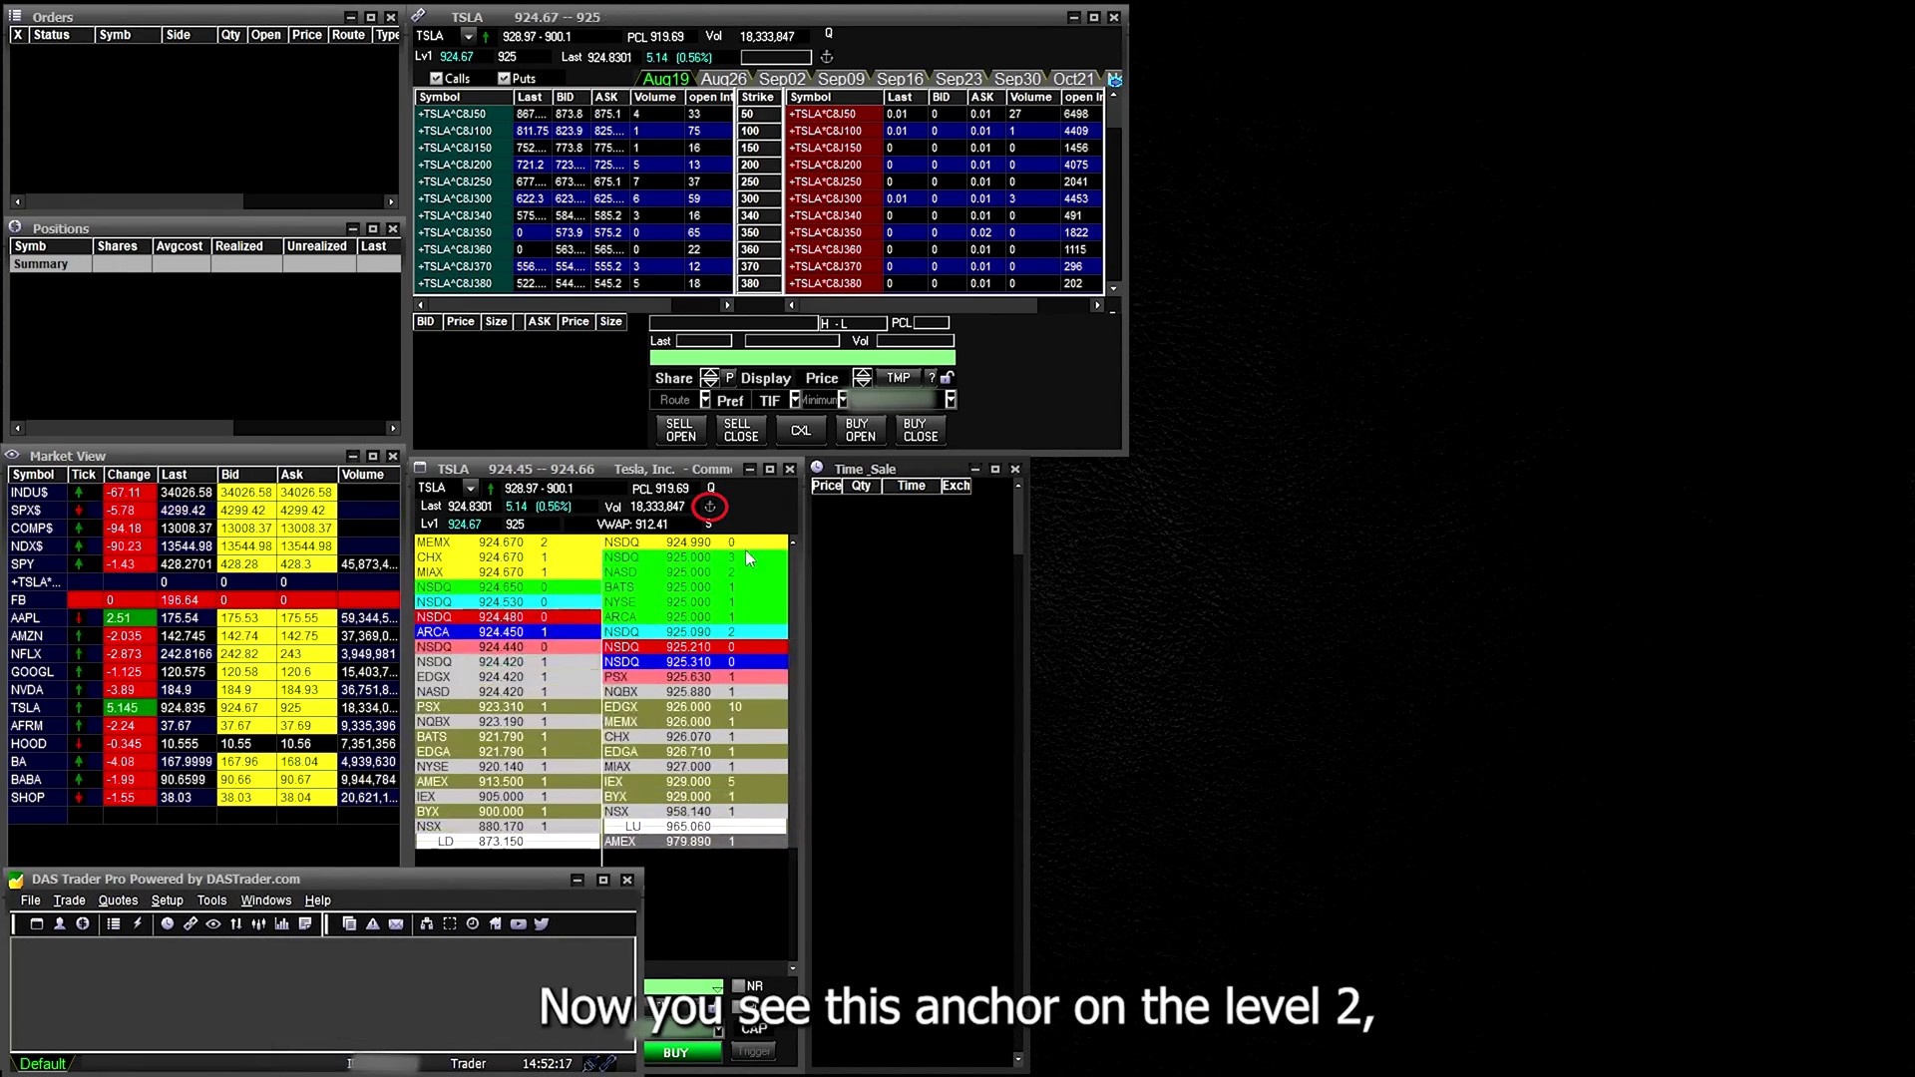
pyautogui.moveTo(713, 510); pyautogui.dragTo(864, 539)
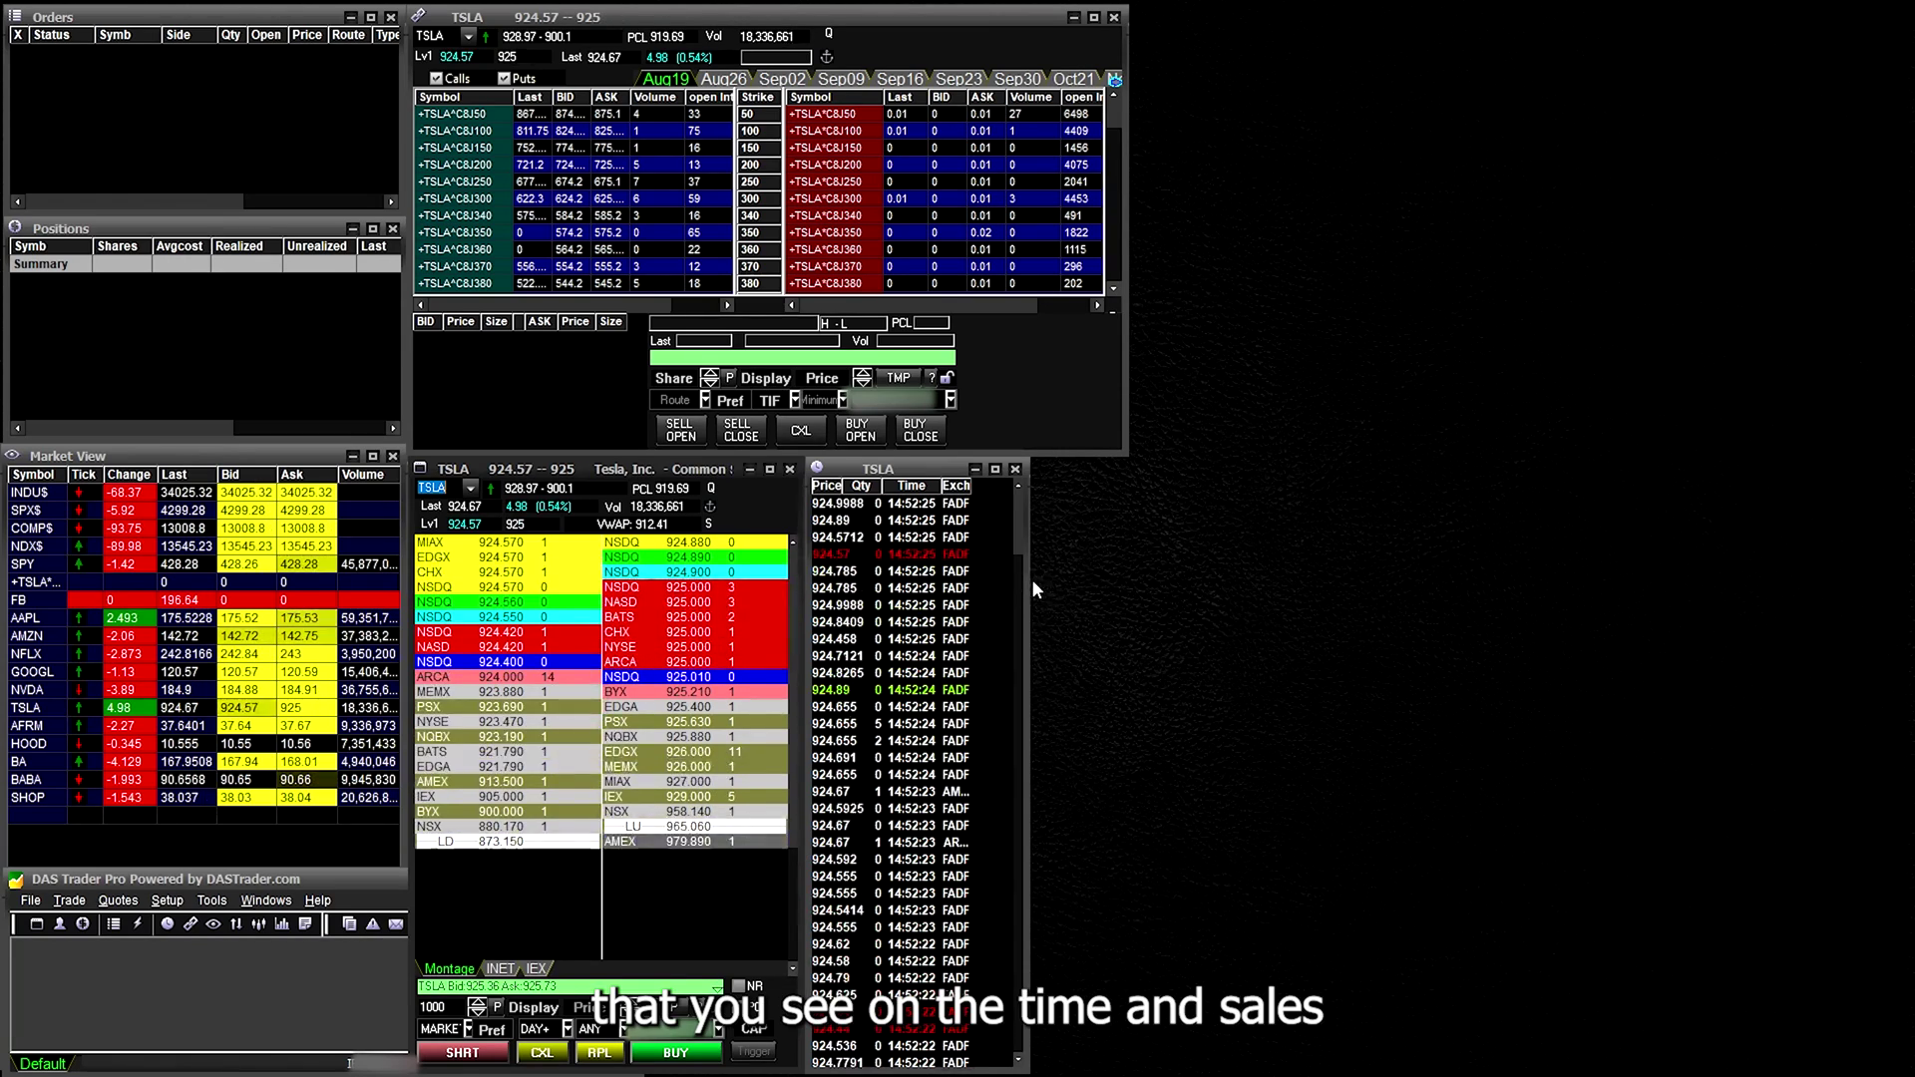
pyautogui.moveTo(1029, 584); pyautogui.dragTo(986, 572)
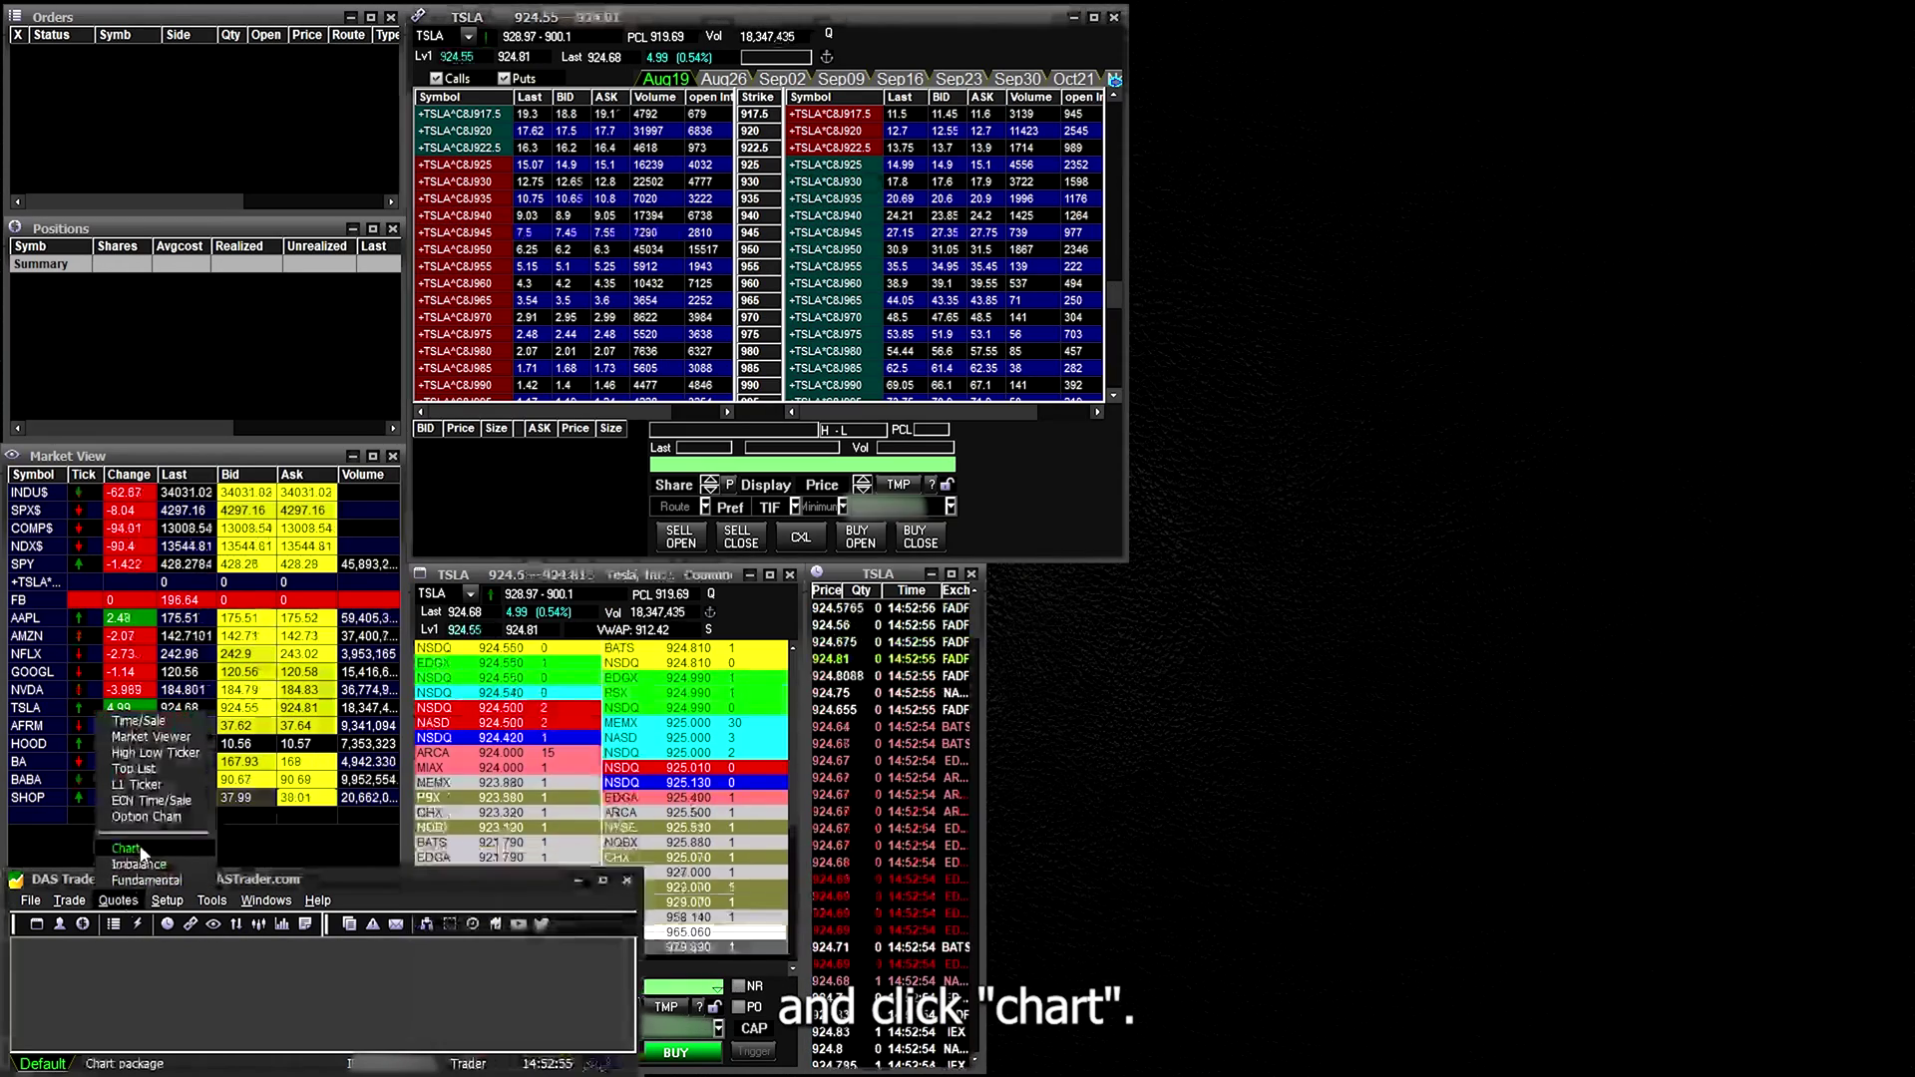
# Step: Float a new chart into the top-right area and link it to TSLA
pyautogui.click(139, 841)
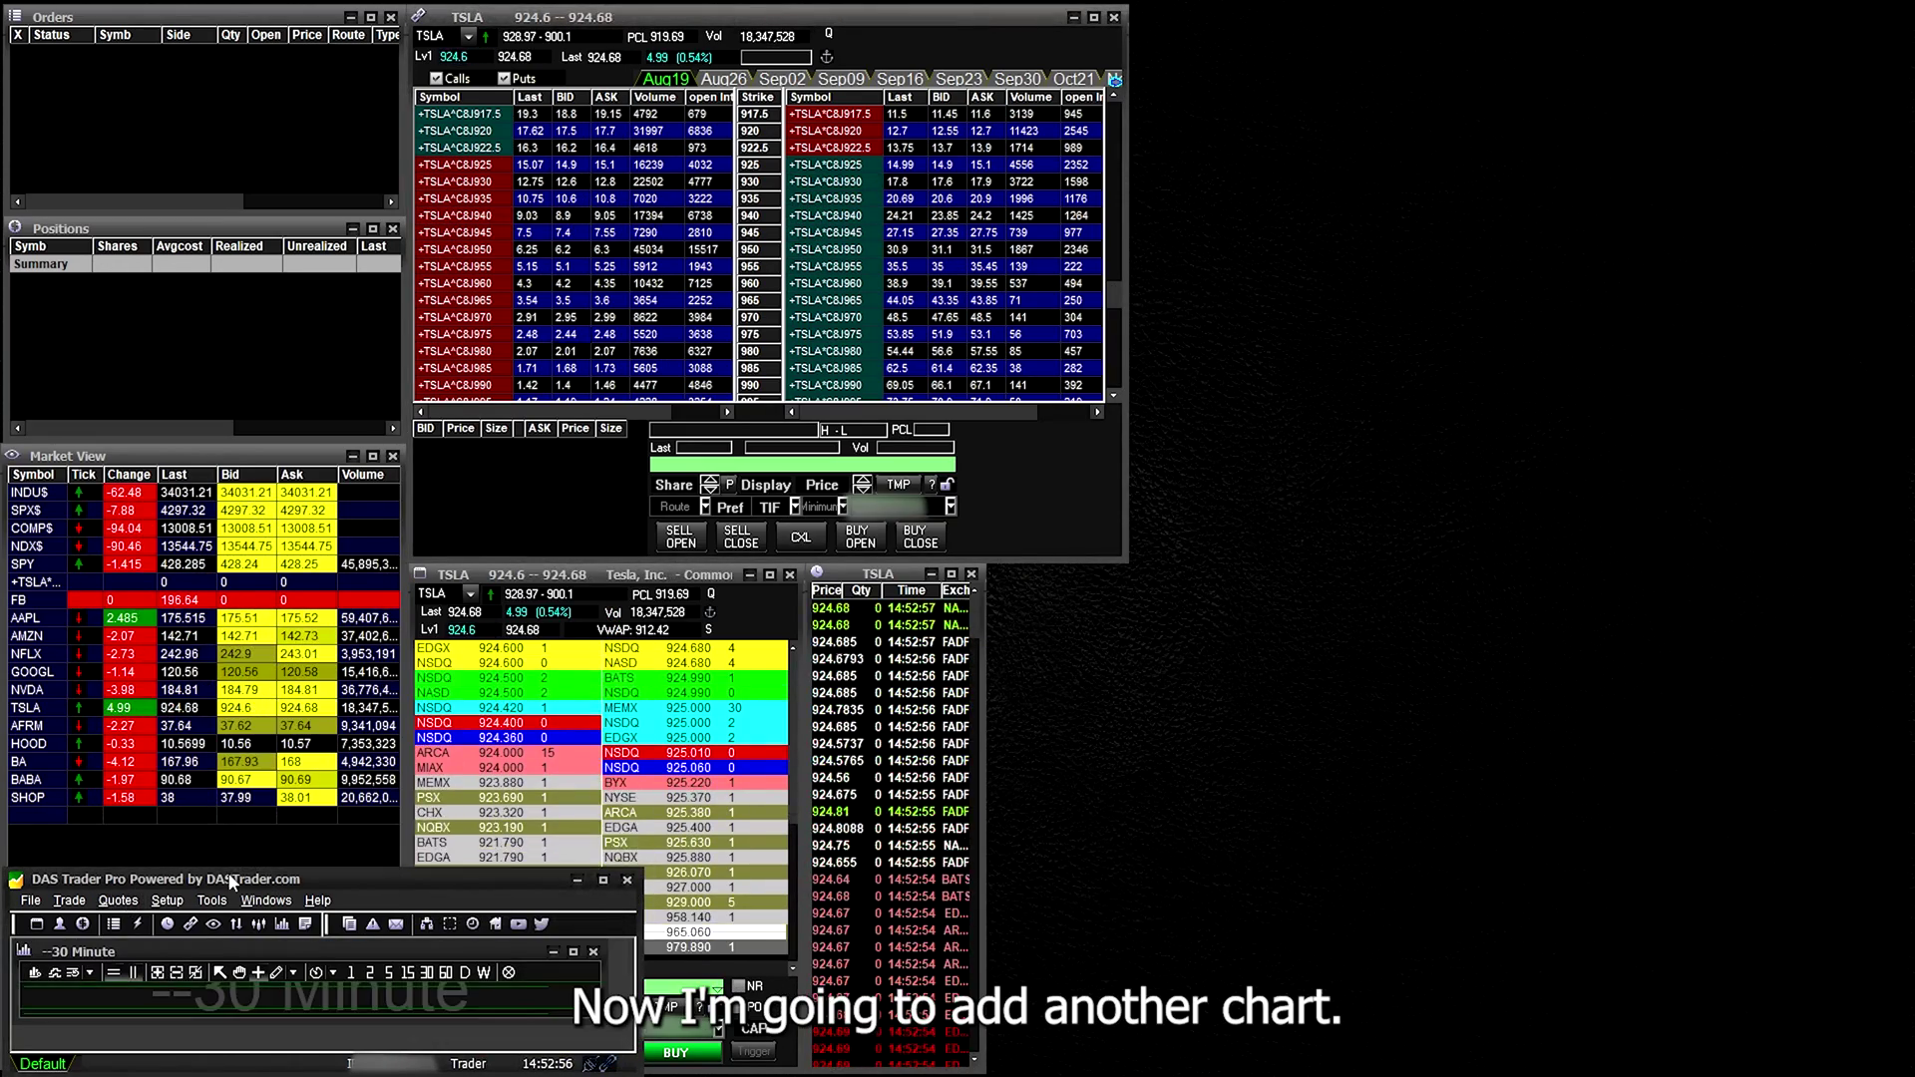
pyautogui.moveTo(99, 951); pyautogui.dragTo(1584, 26)
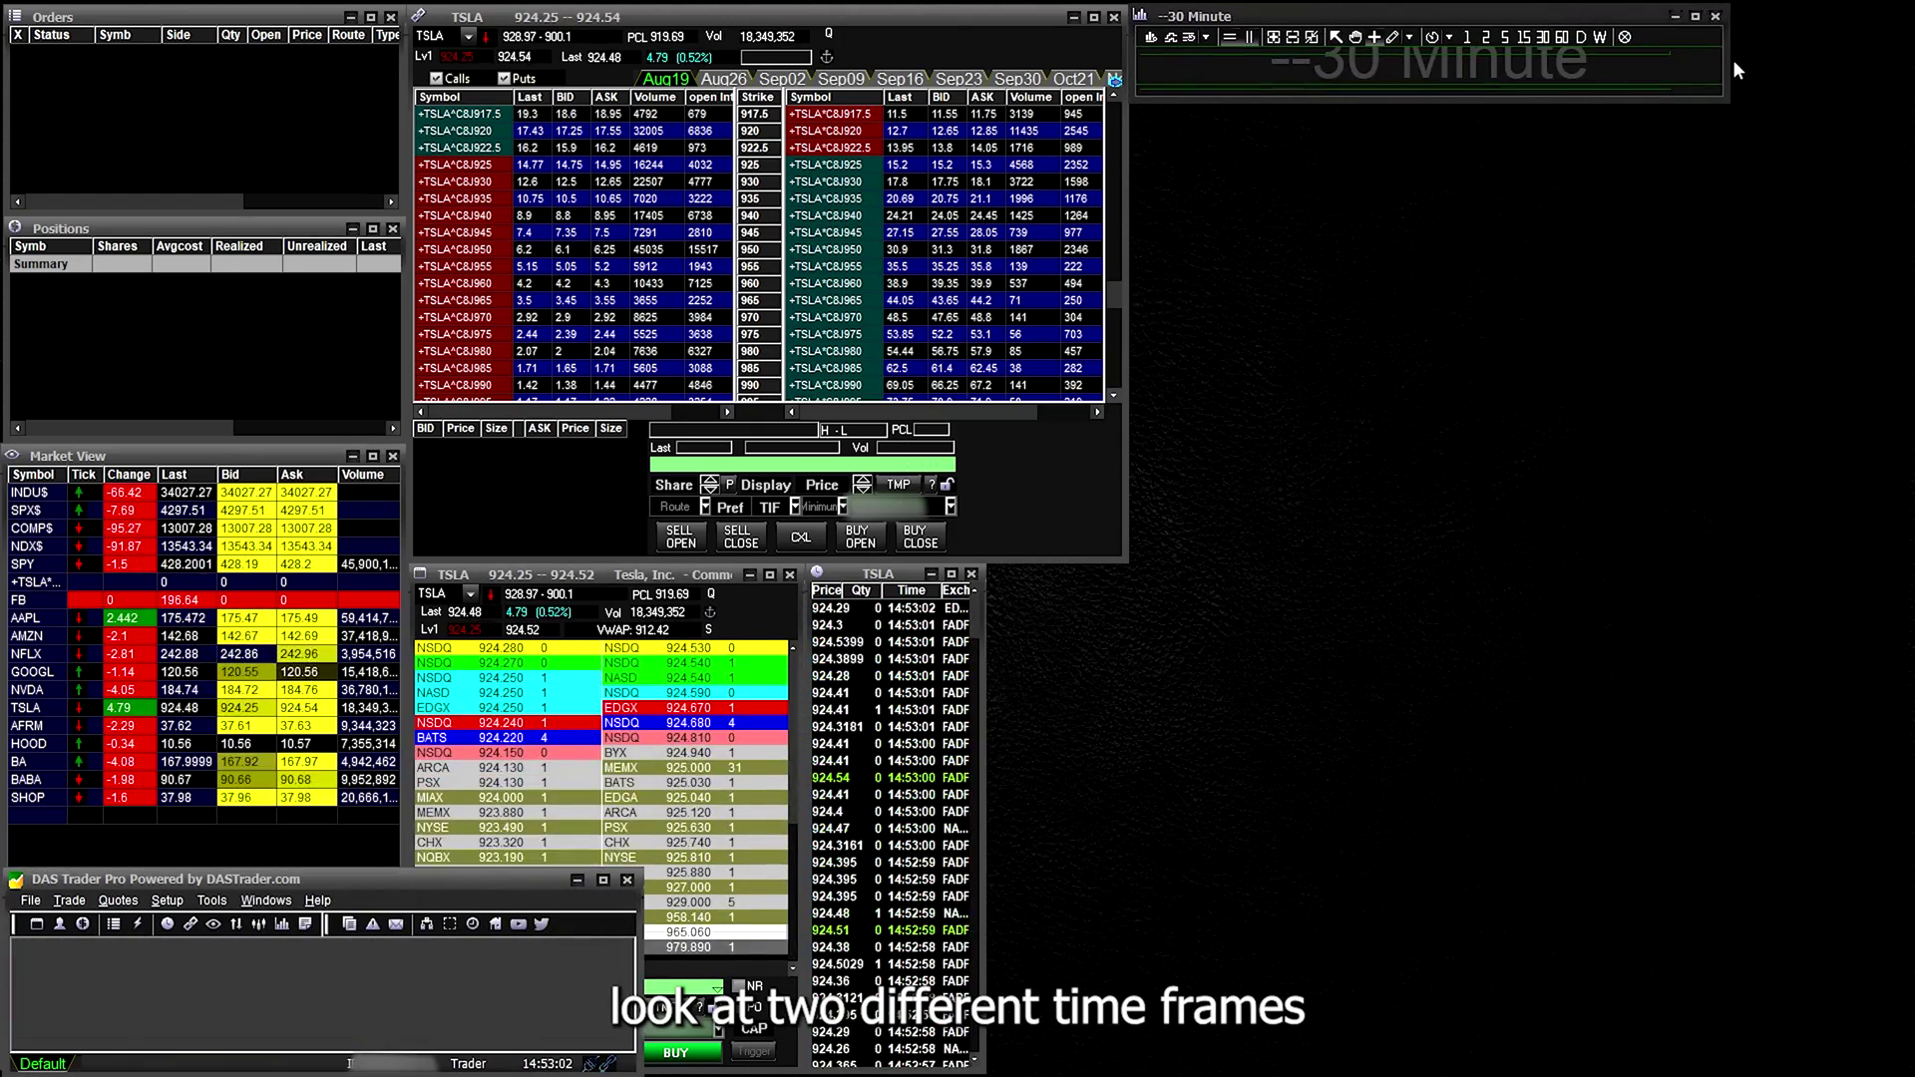
pyautogui.moveTo(1732, 70)
pyautogui.mouseDown()
pyautogui.moveTo(1905, 69)
pyautogui.moveTo(1720, 558)
pyautogui.mouseUp()
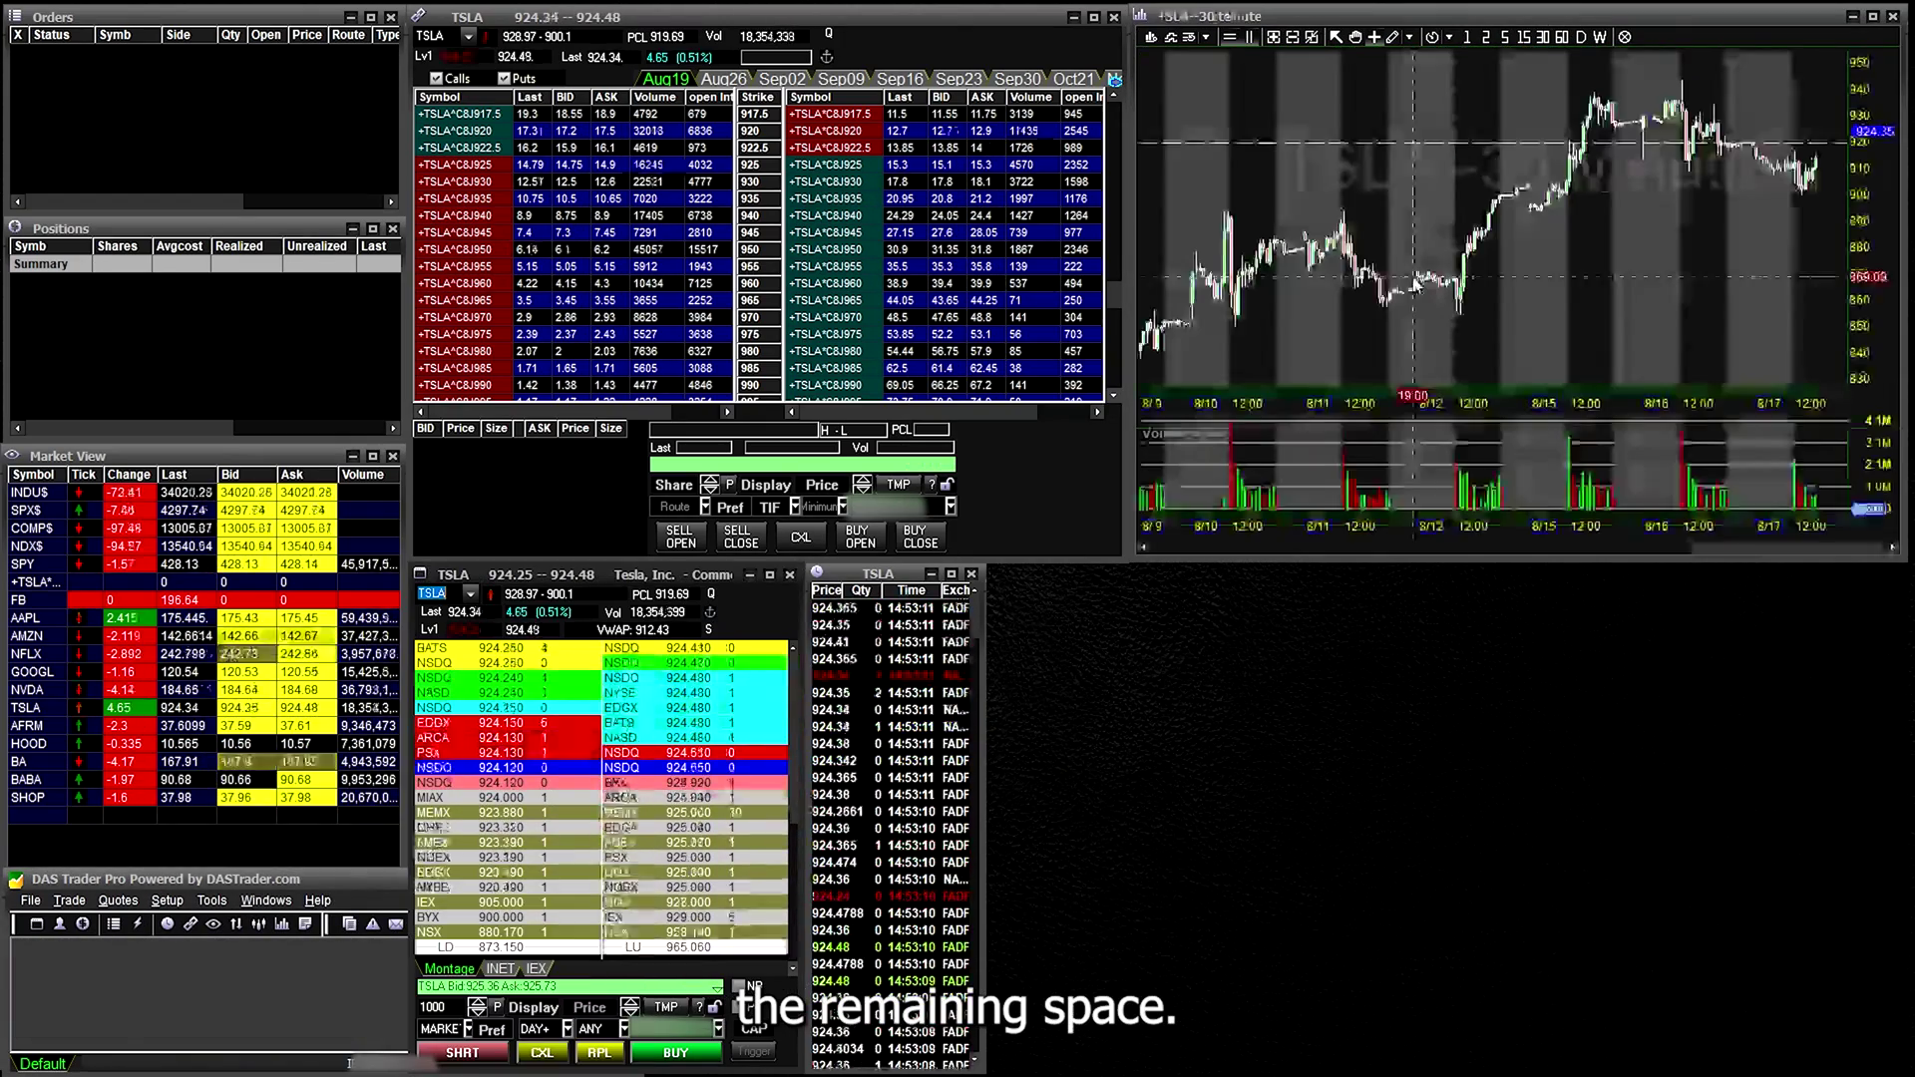
pyautogui.moveTo(100, 952); pyautogui.dragTo(1408, 576)
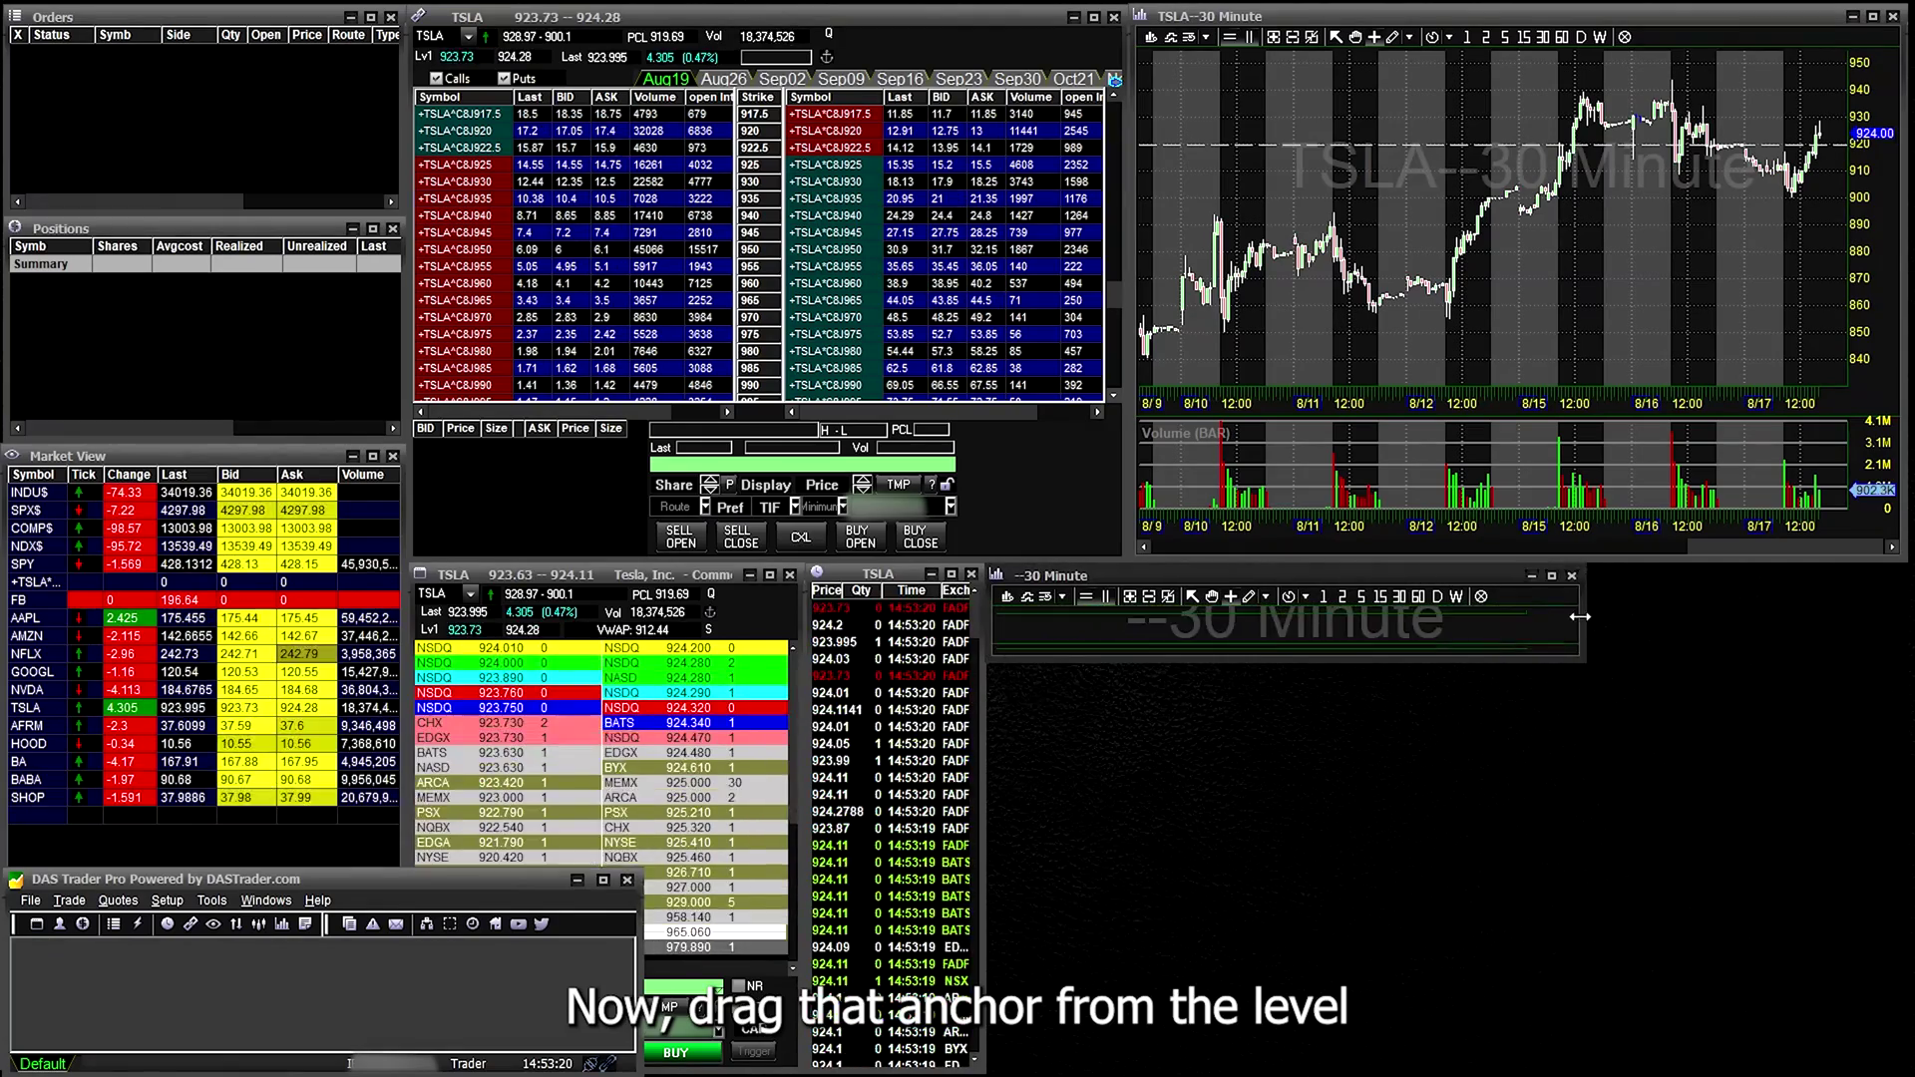
# Step: Fit a second chart lower-right, make the upper chart 60-minute, and load AAPL
pyautogui.moveTo(1579, 654); pyautogui.dragTo(1904, 1072)
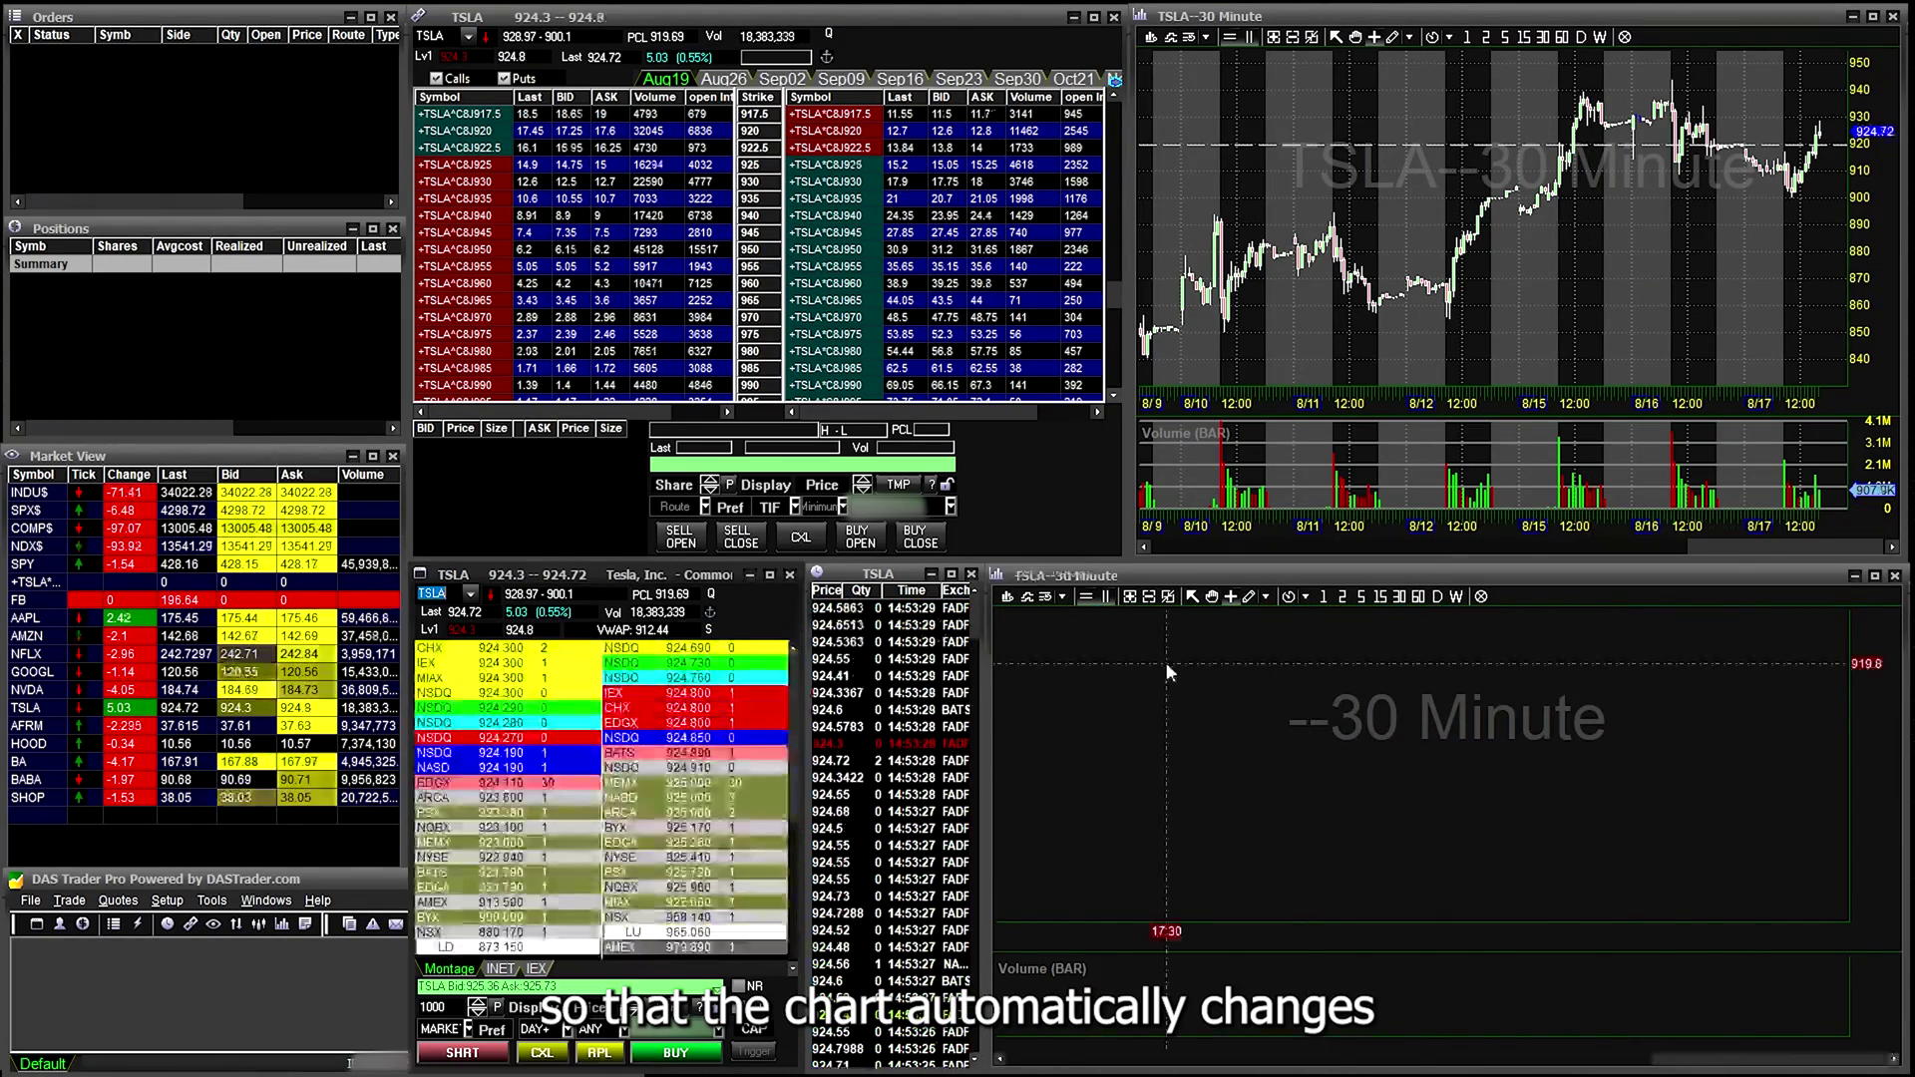
pyautogui.click(1561, 37)
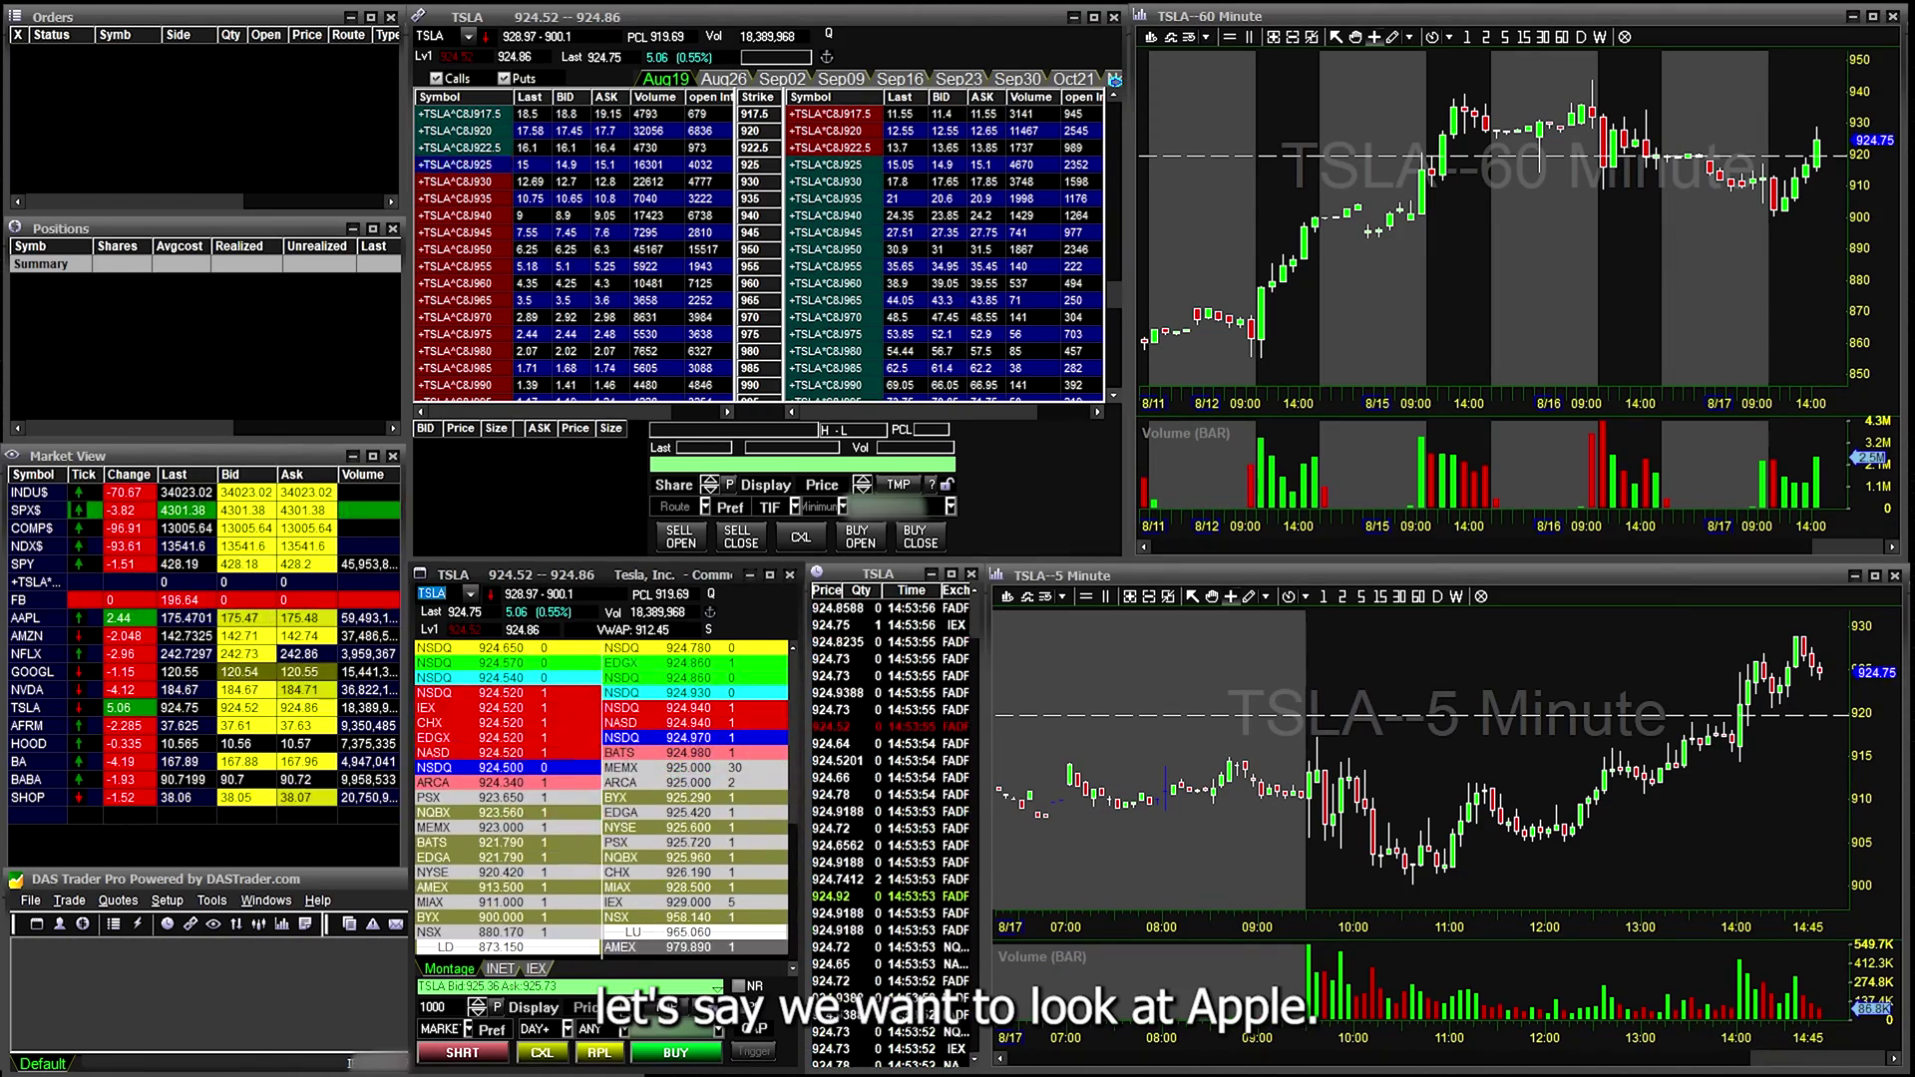
pyautogui.write('AAPL')
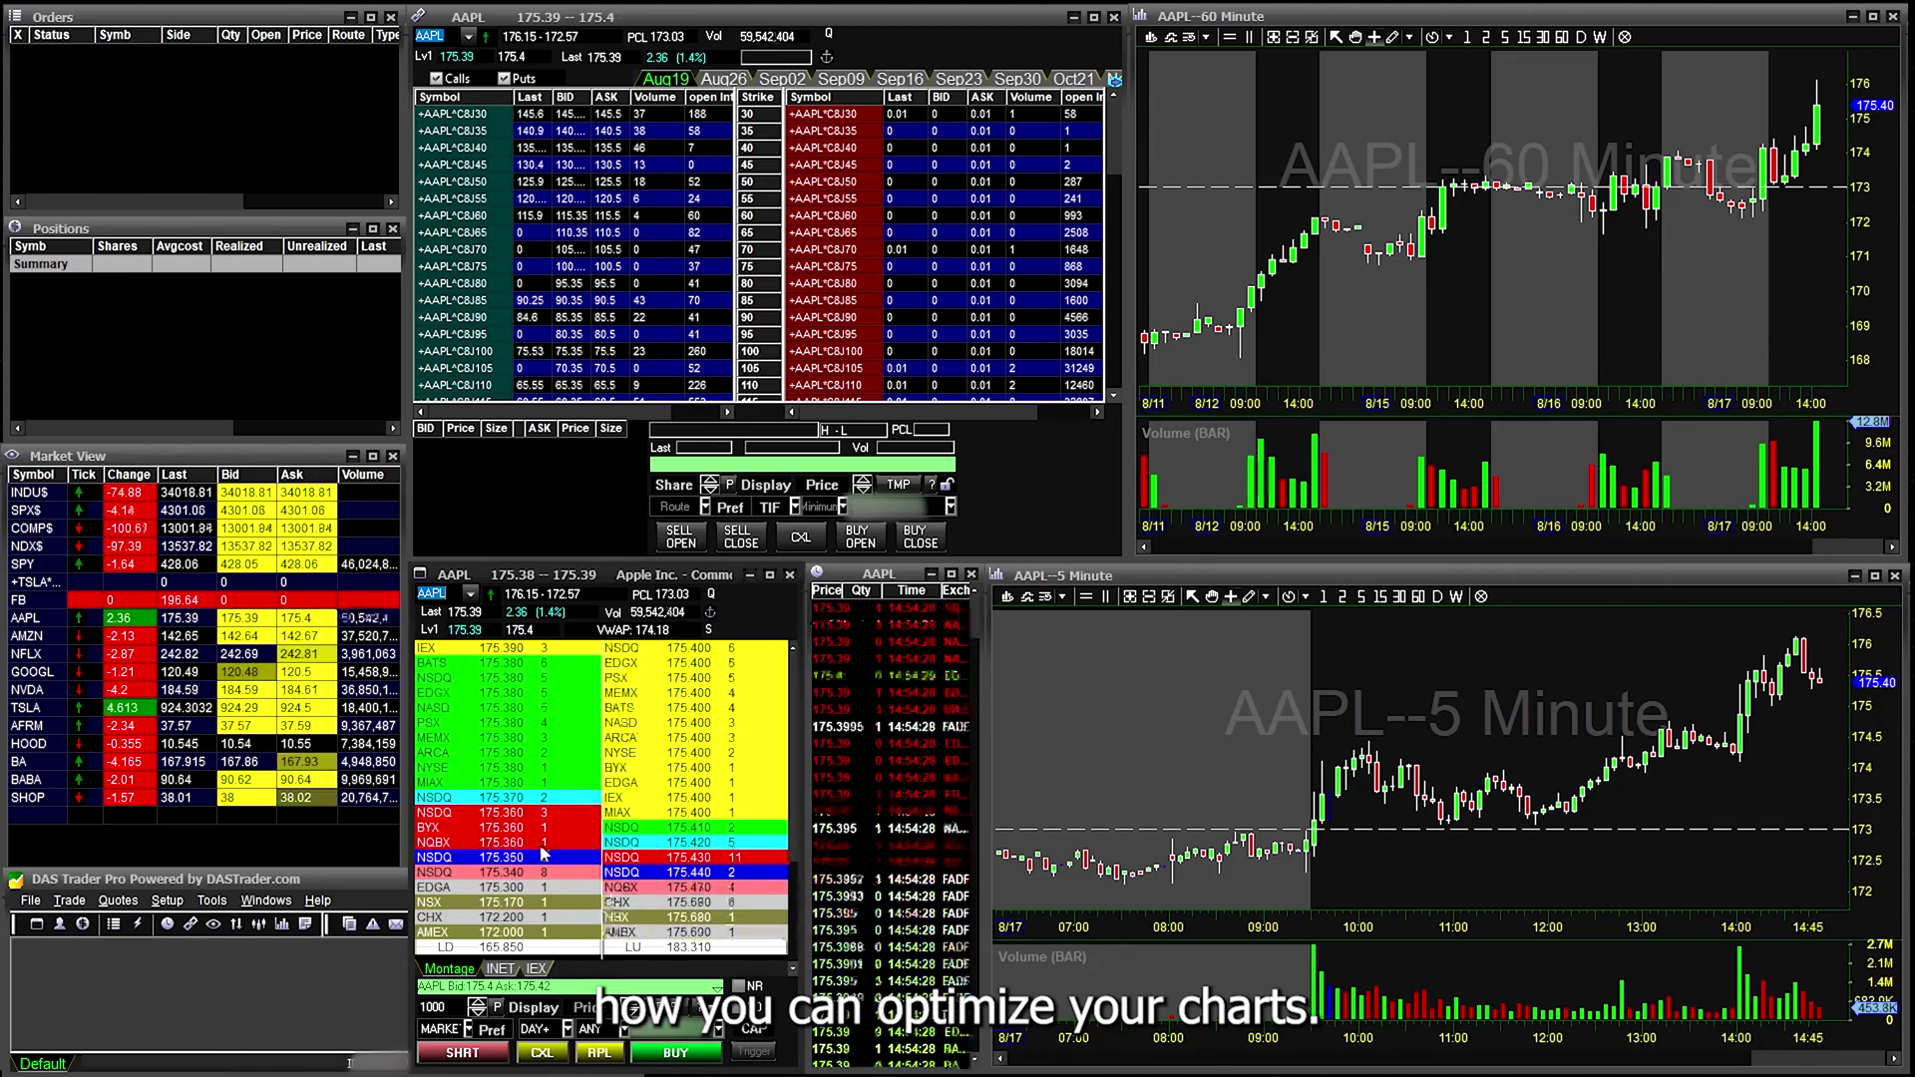
# Step: In the hourly chart's settings, shade pre/post-market hours gray and move the dialog left
pyautogui.rightClick(1394, 122)
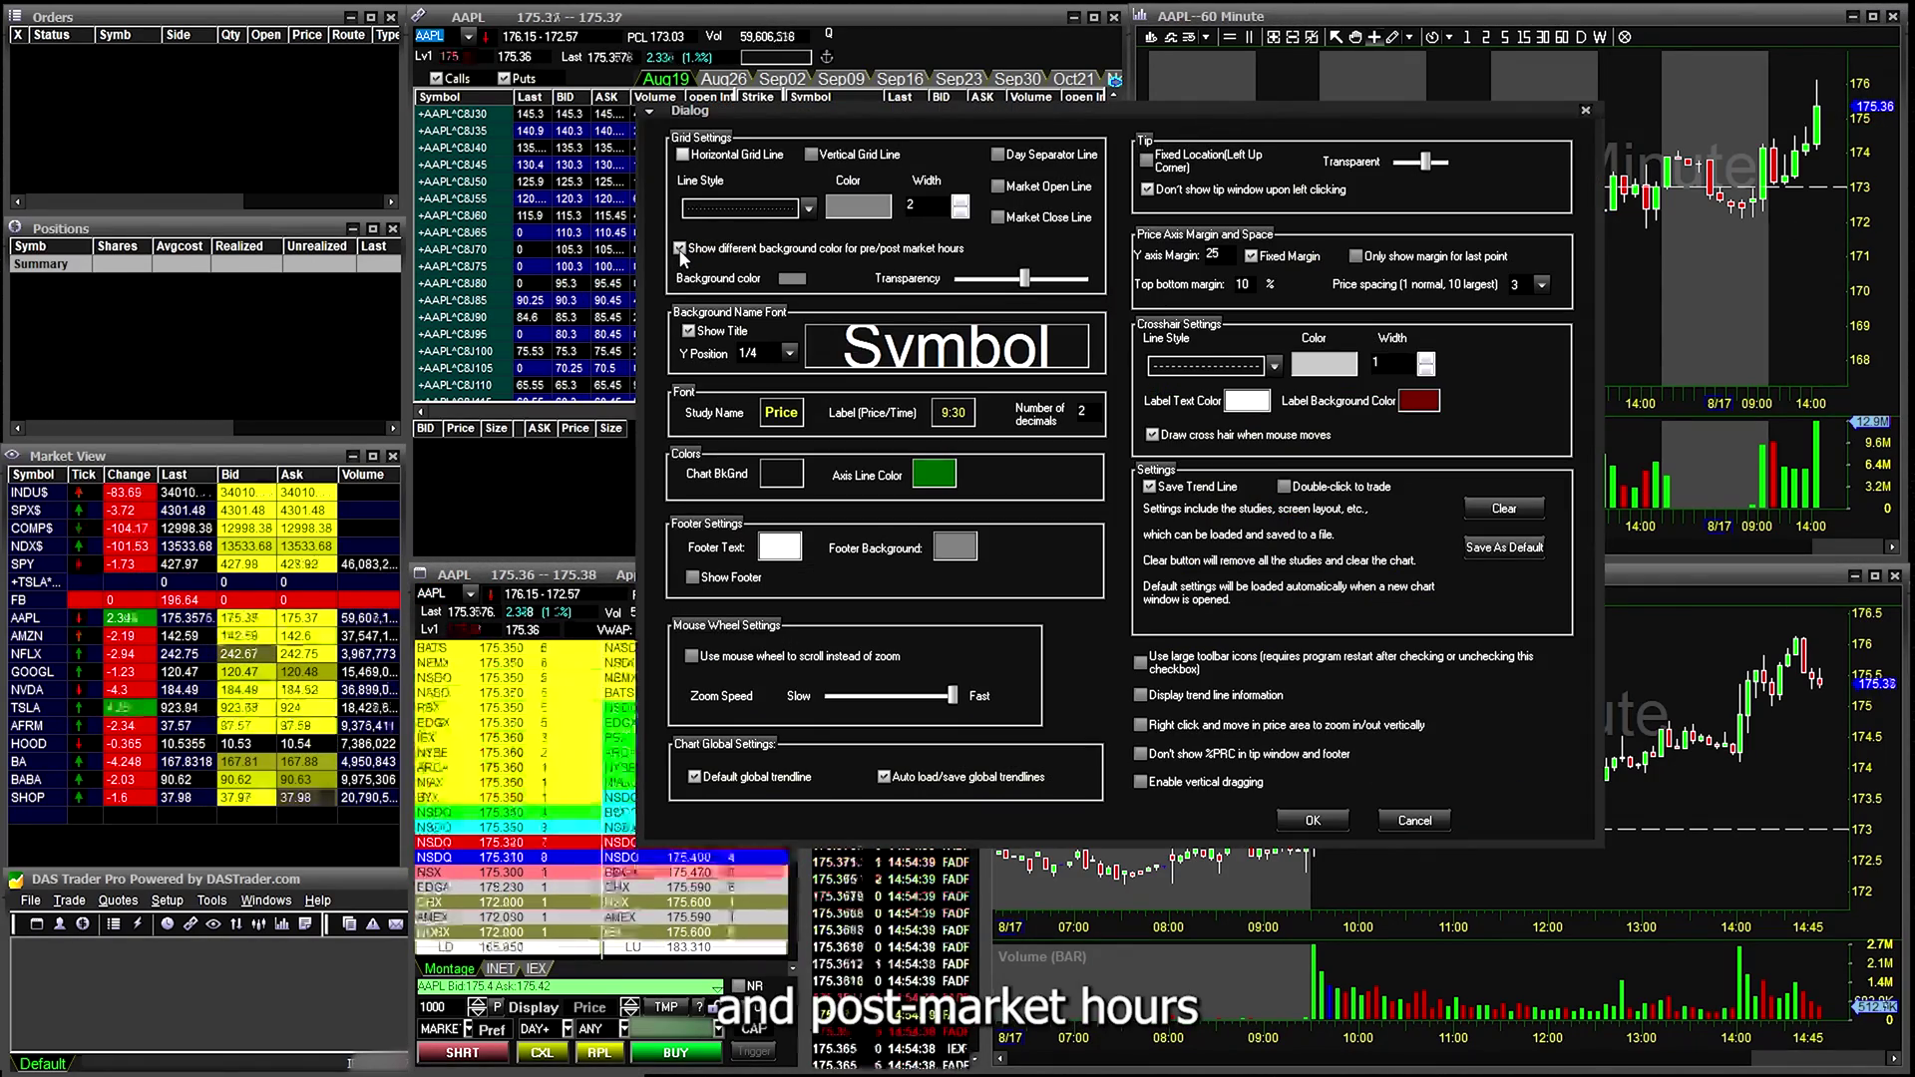
pyautogui.click(798, 281)
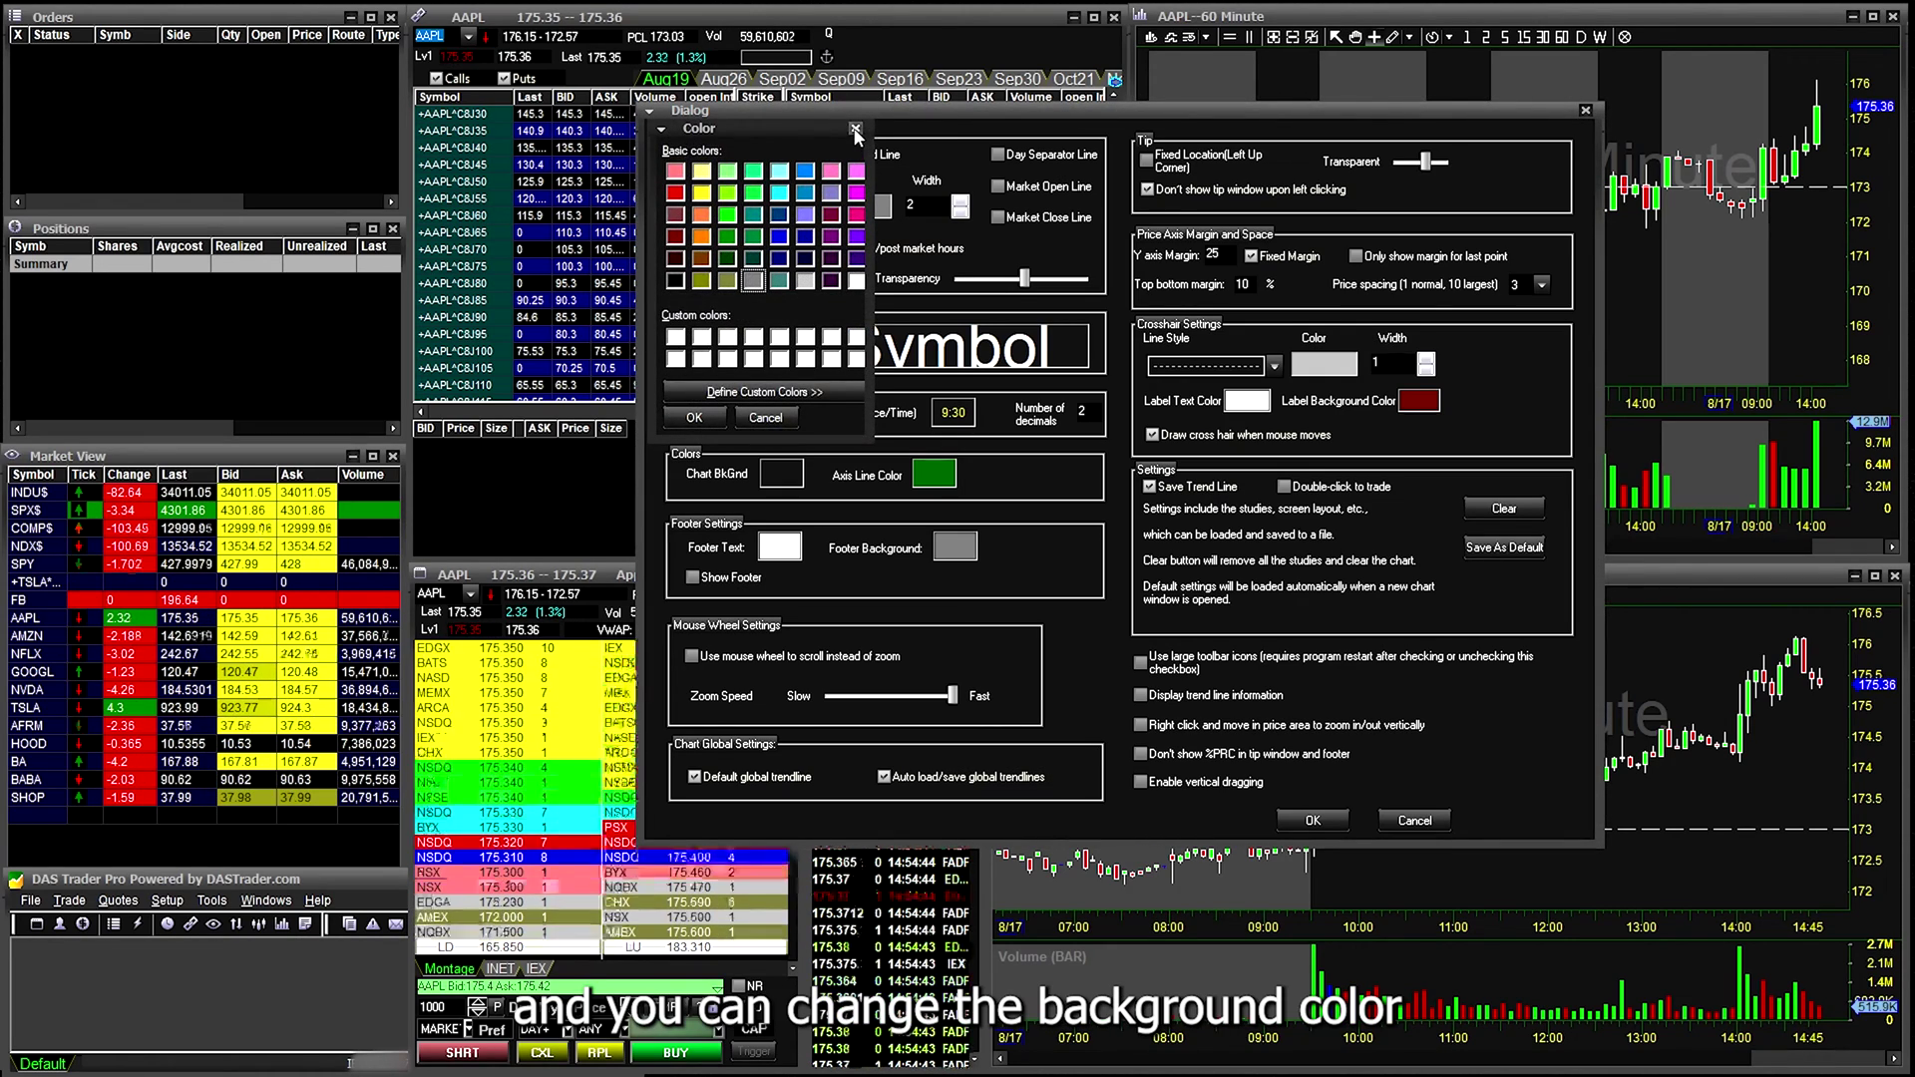
pyautogui.click(855, 131)
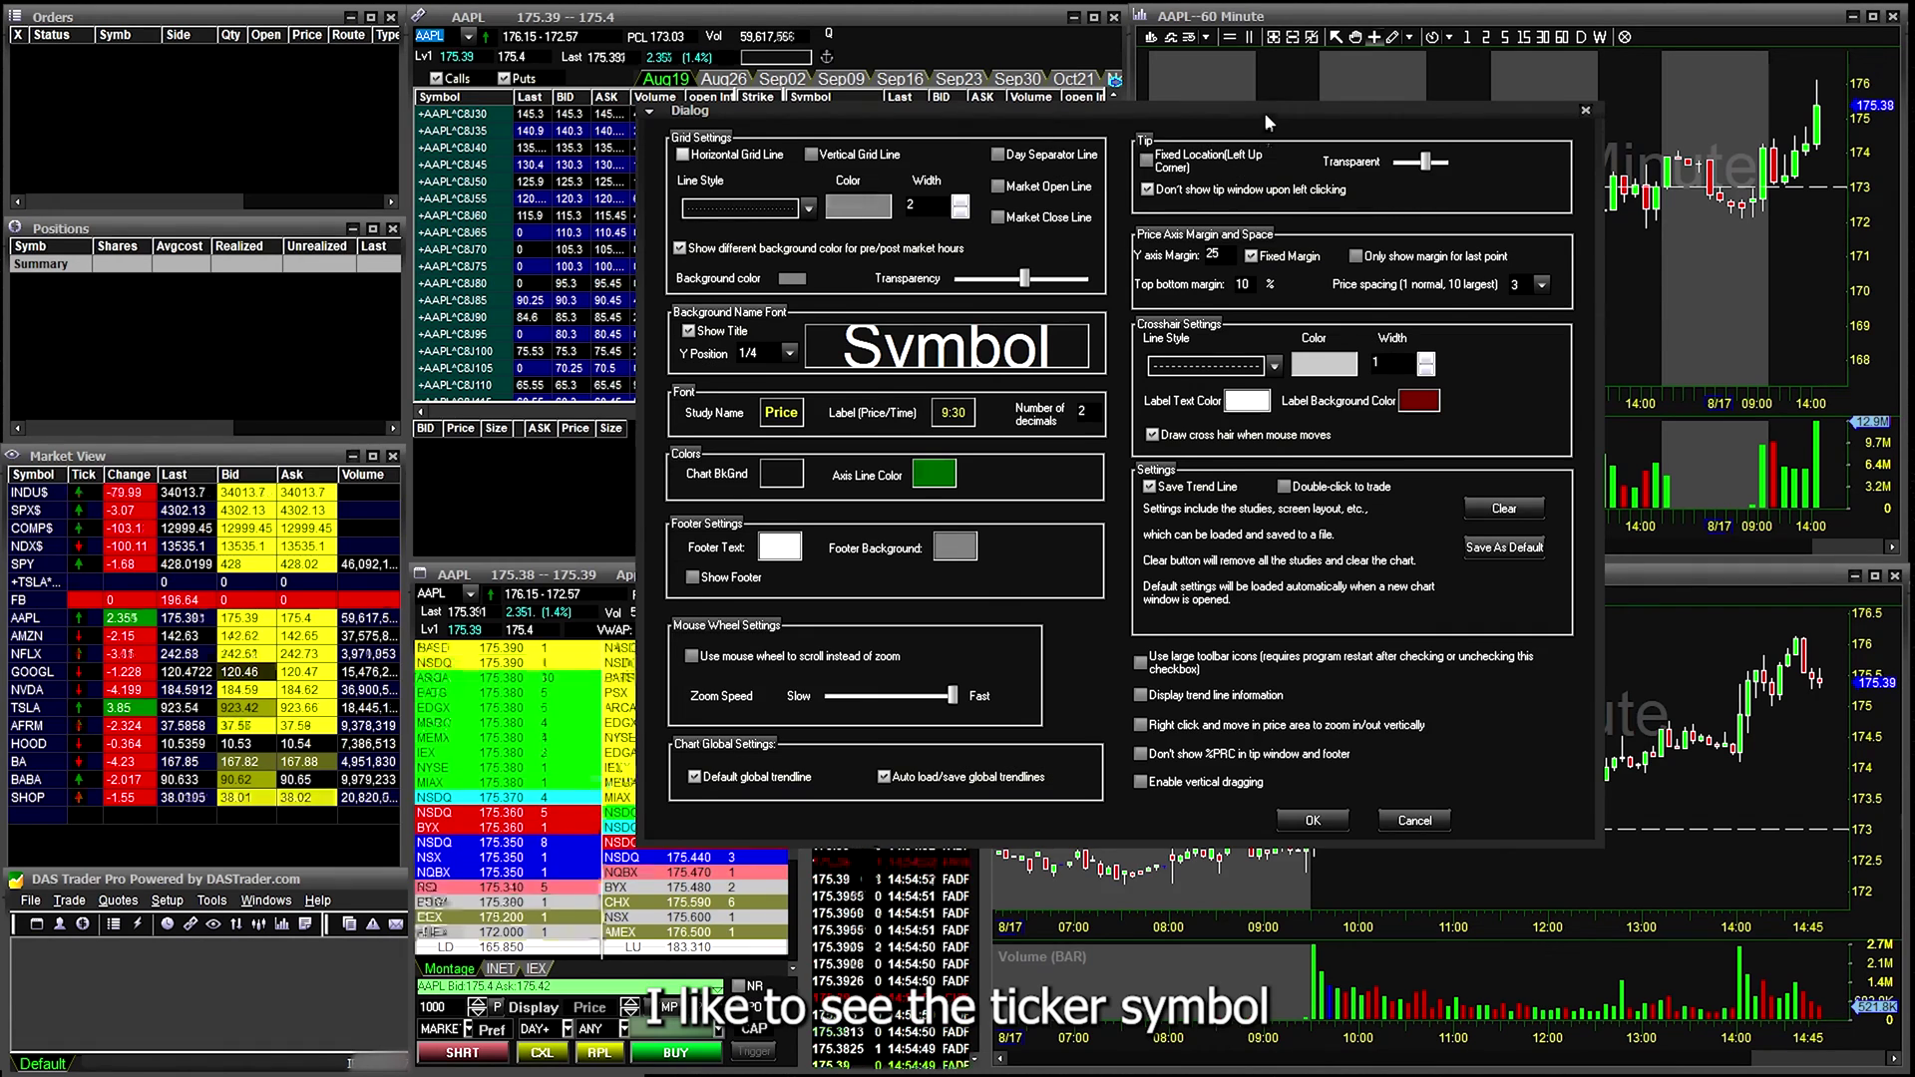
pyautogui.moveTo(1264, 120); pyautogui.dragTo(771, 171)
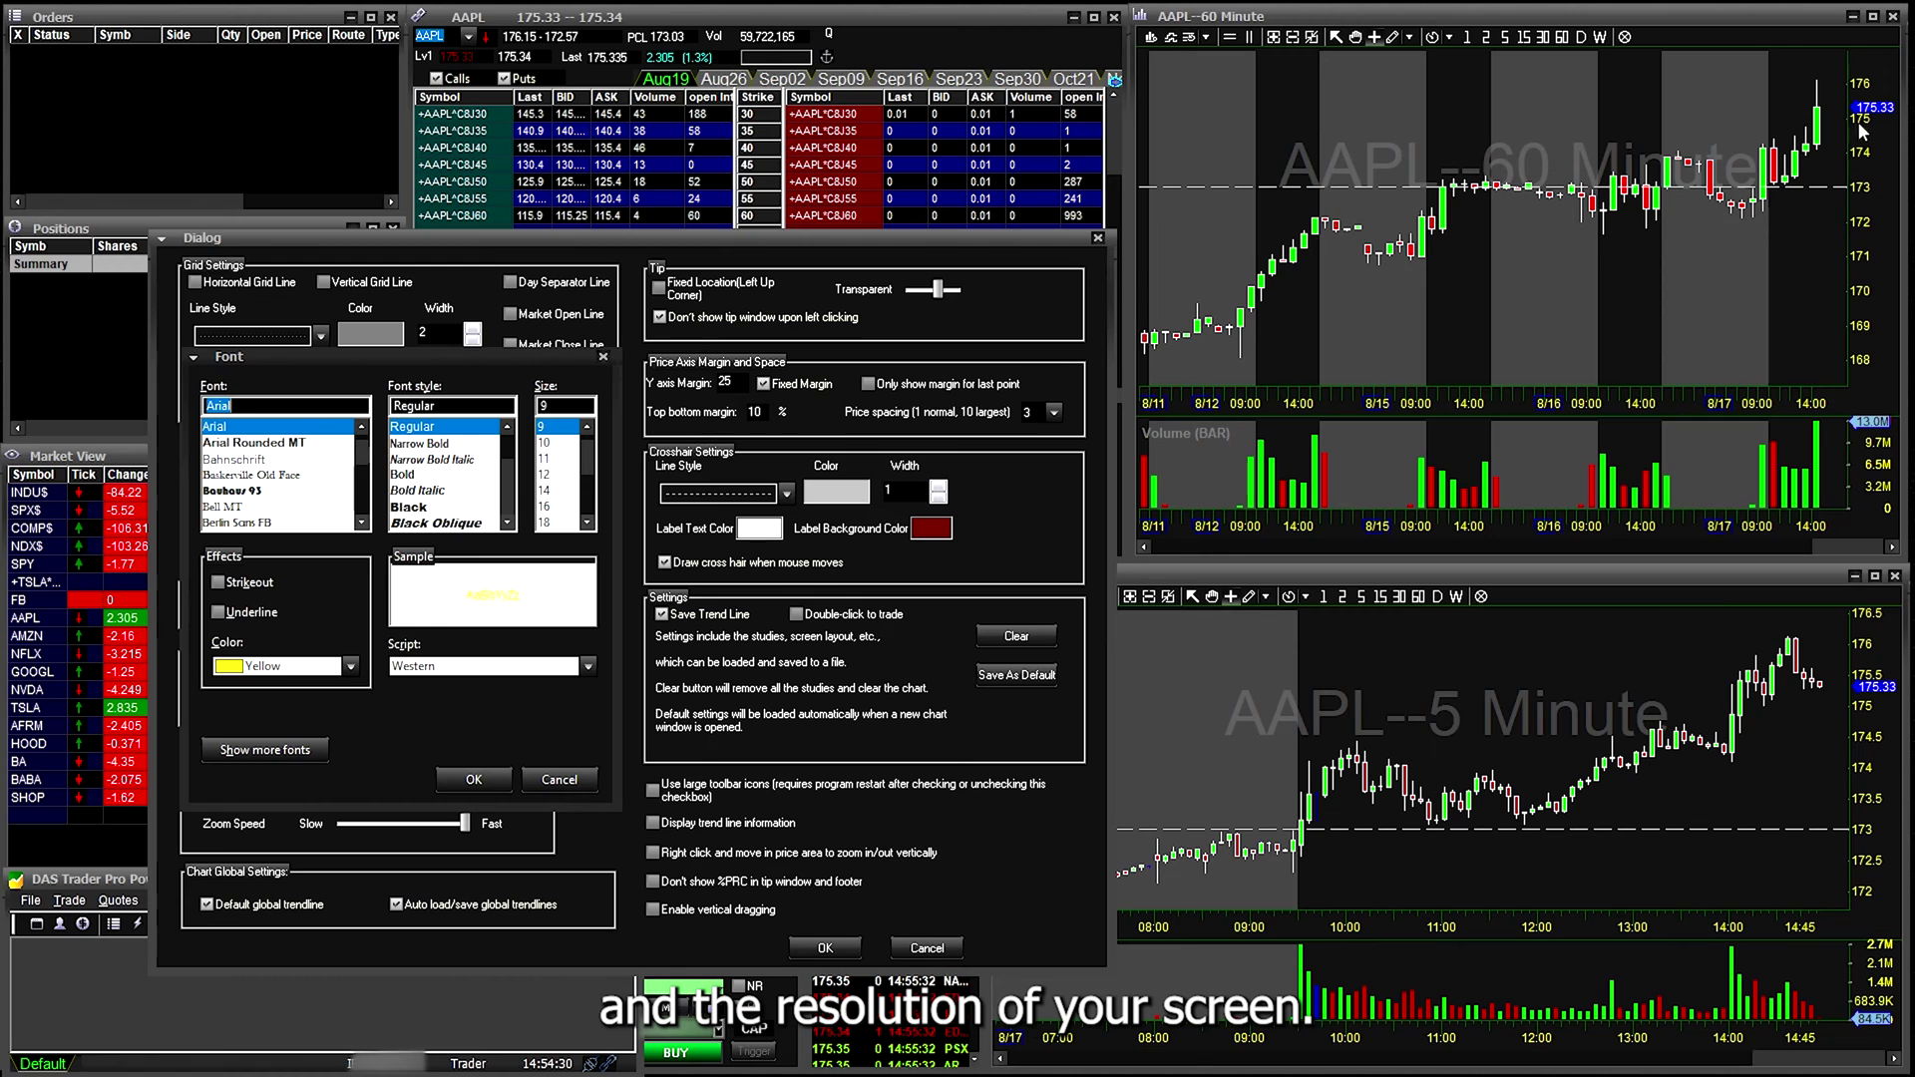
# Step: Confirm the Arial 9 yellow font and keep the chart background black
pyautogui.click(472, 778)
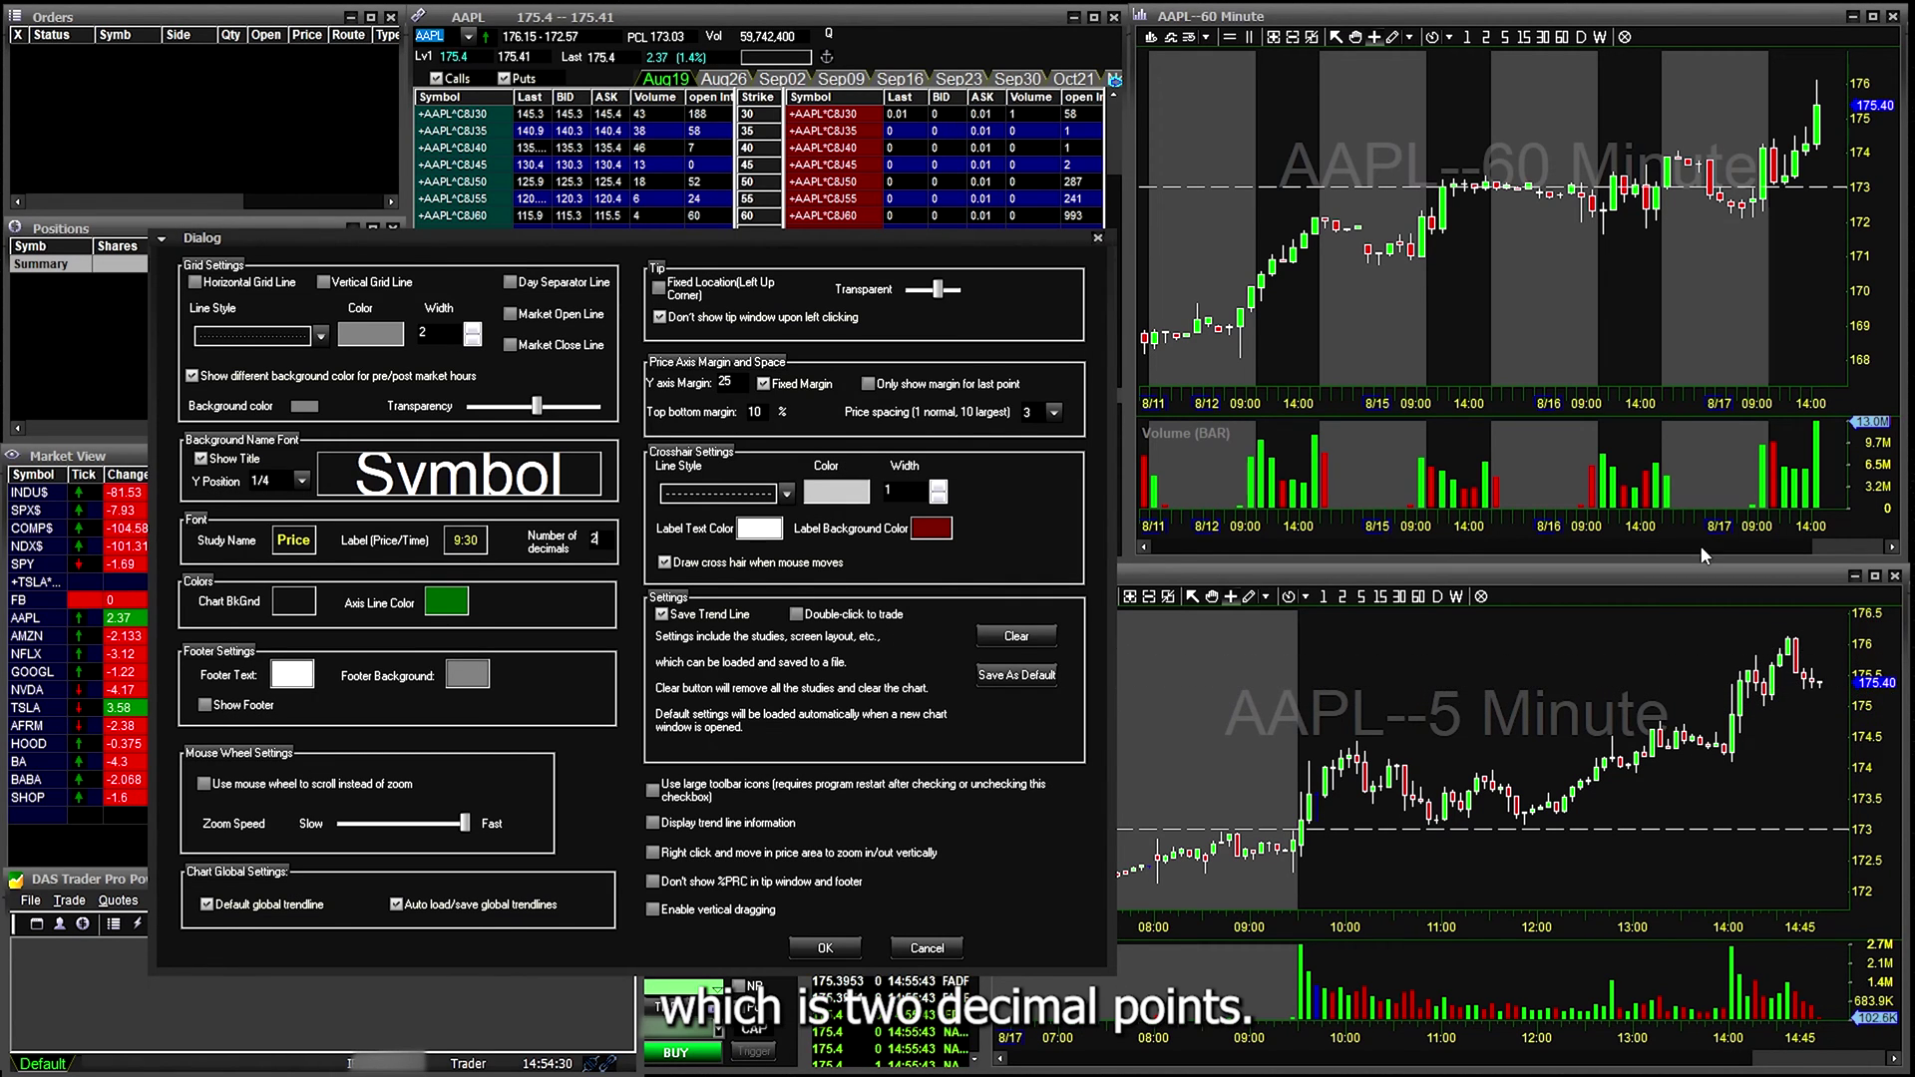
pyautogui.click(293, 602)
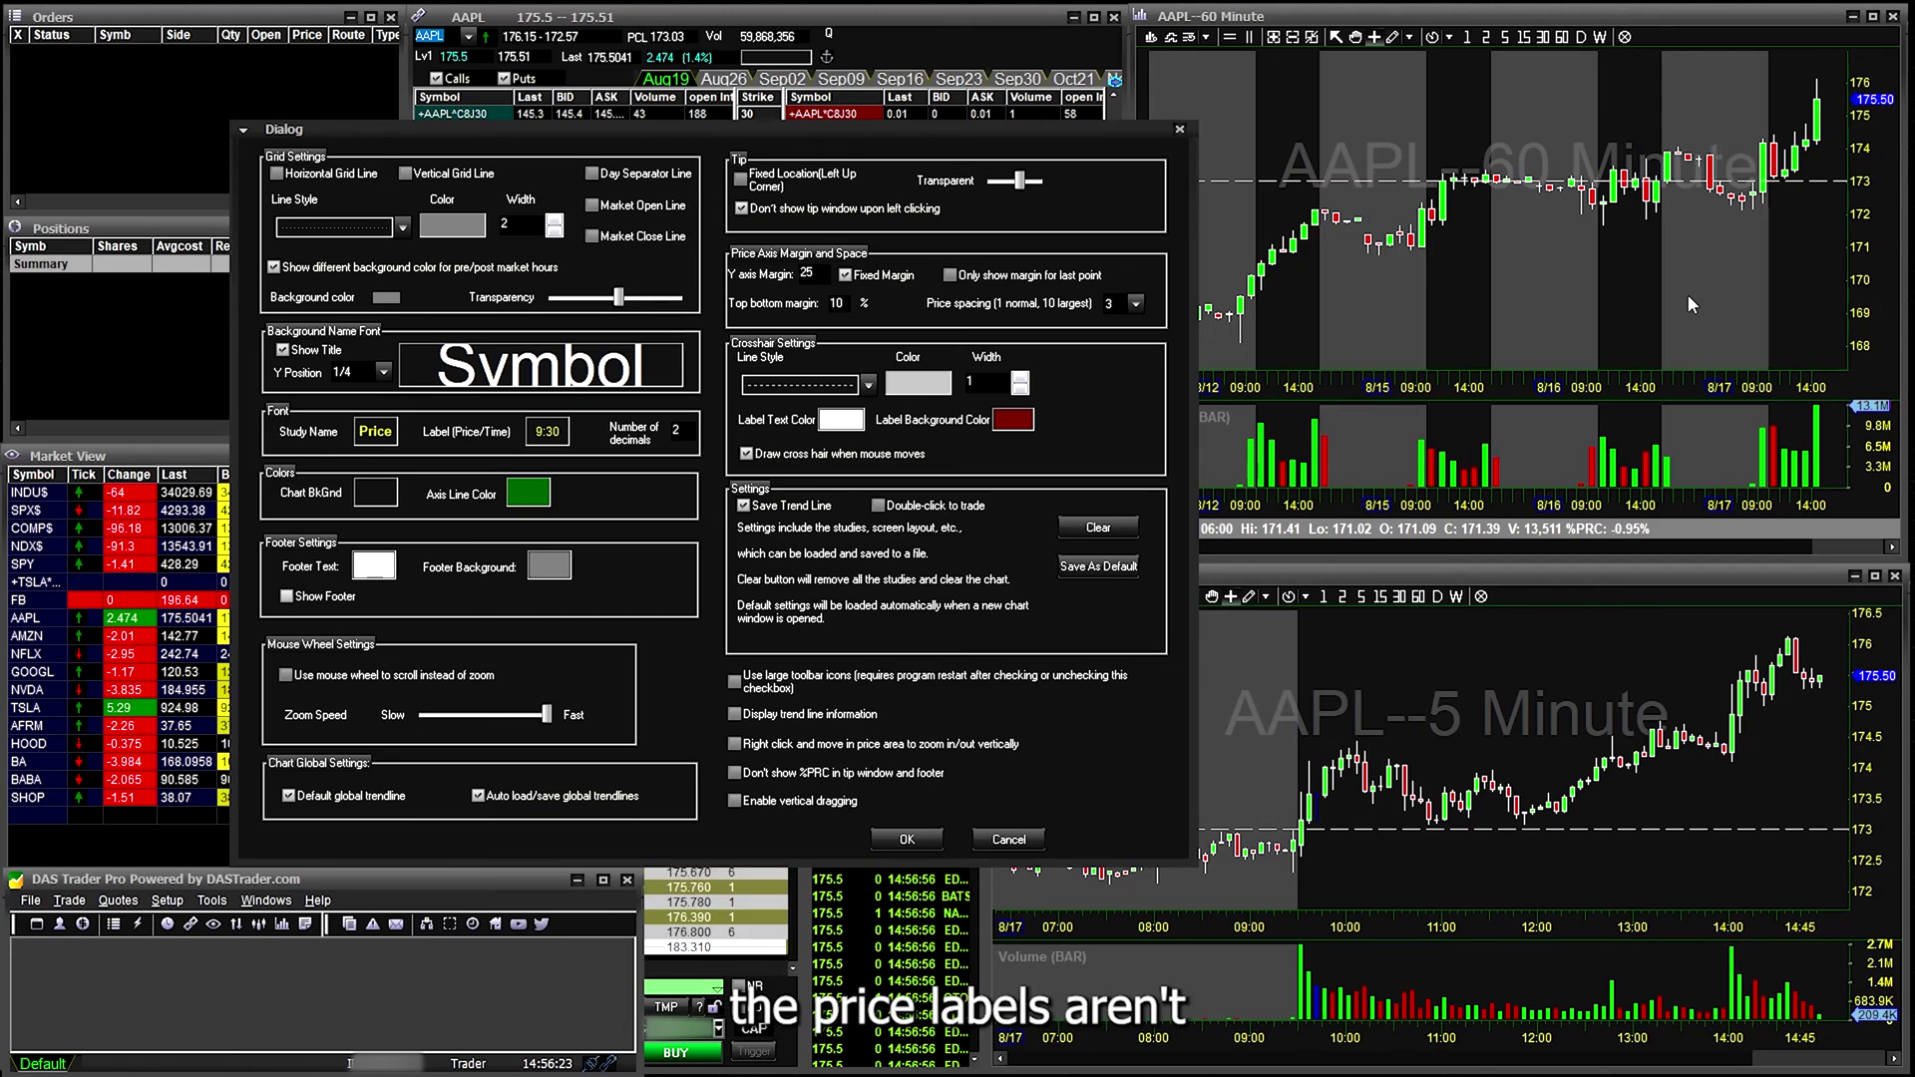
# Step: Apply the chart settings and draw a horizontal line at about 175.57 on the hourly AAPL chart
pyautogui.click(903, 841)
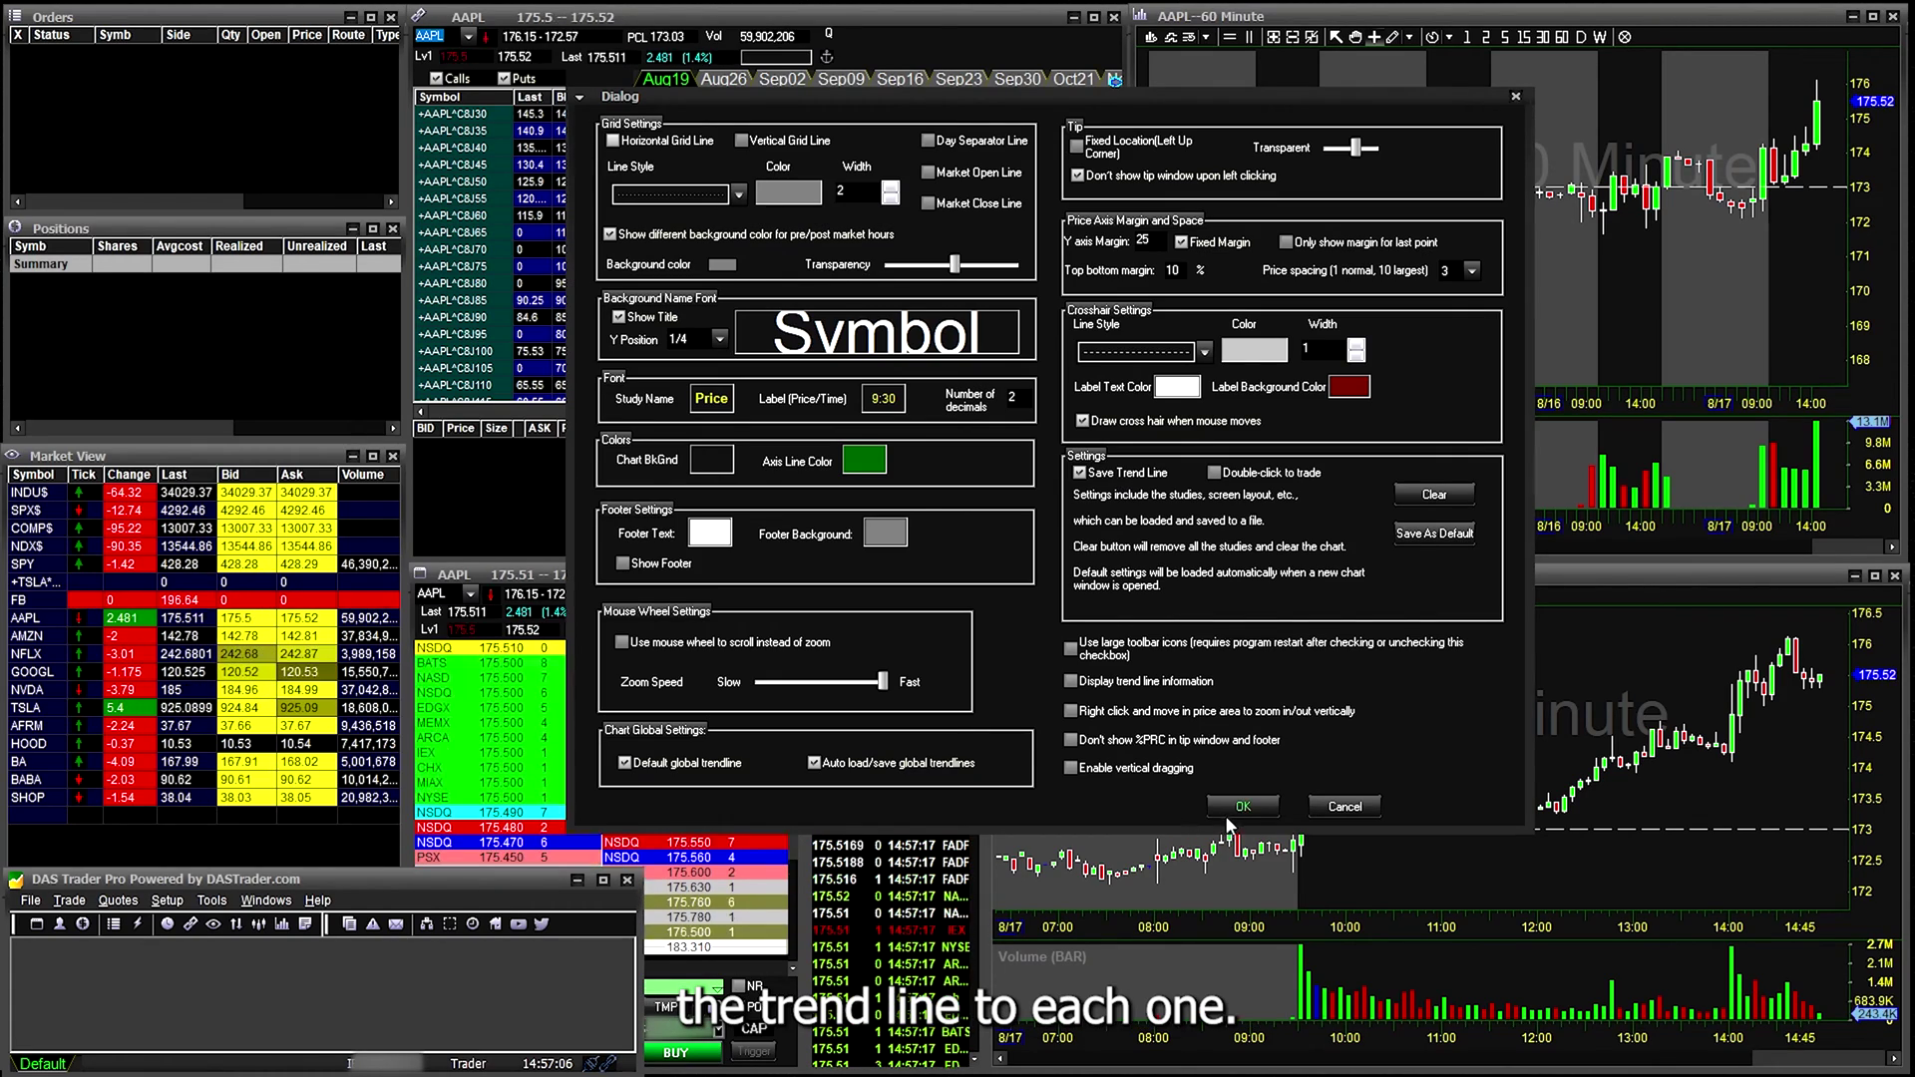
pyautogui.press('Return')
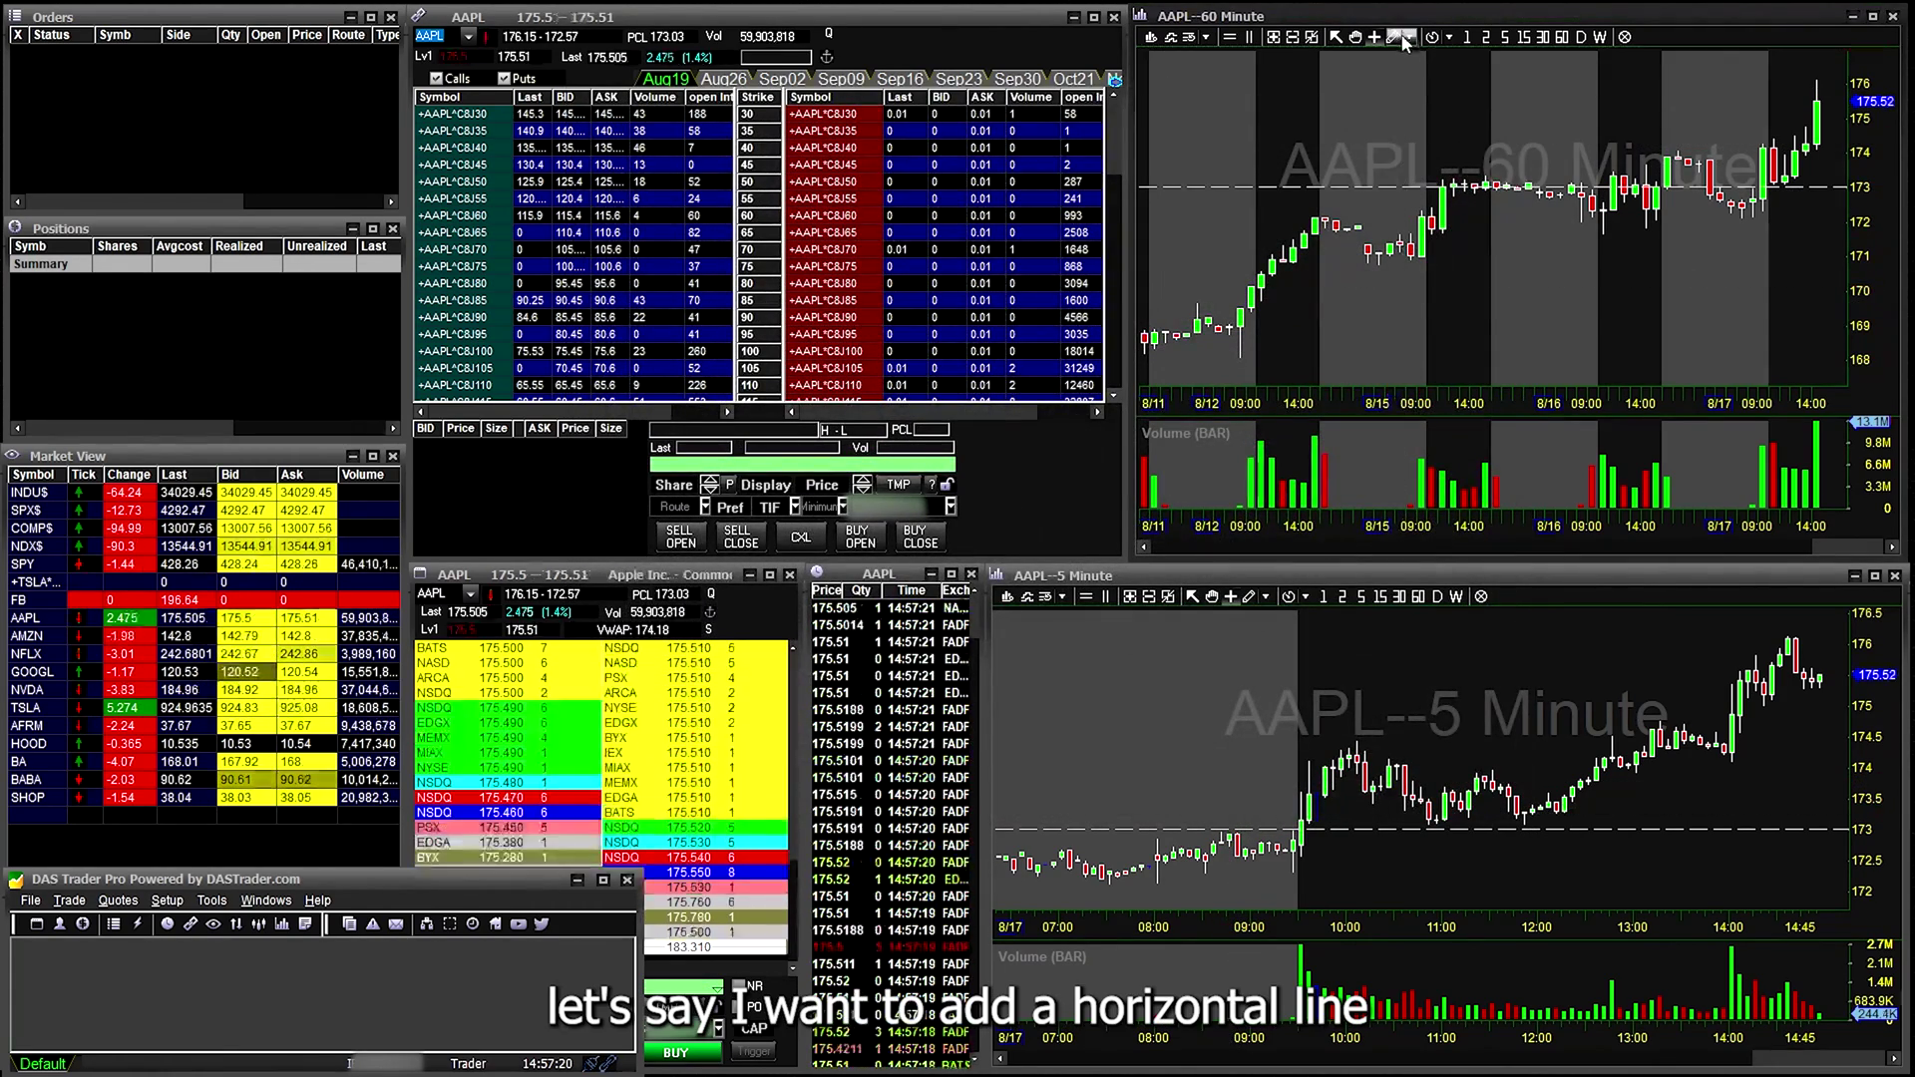
pyautogui.click(1410, 37)
pyautogui.click(1447, 95)
pyautogui.click(1463, 97)
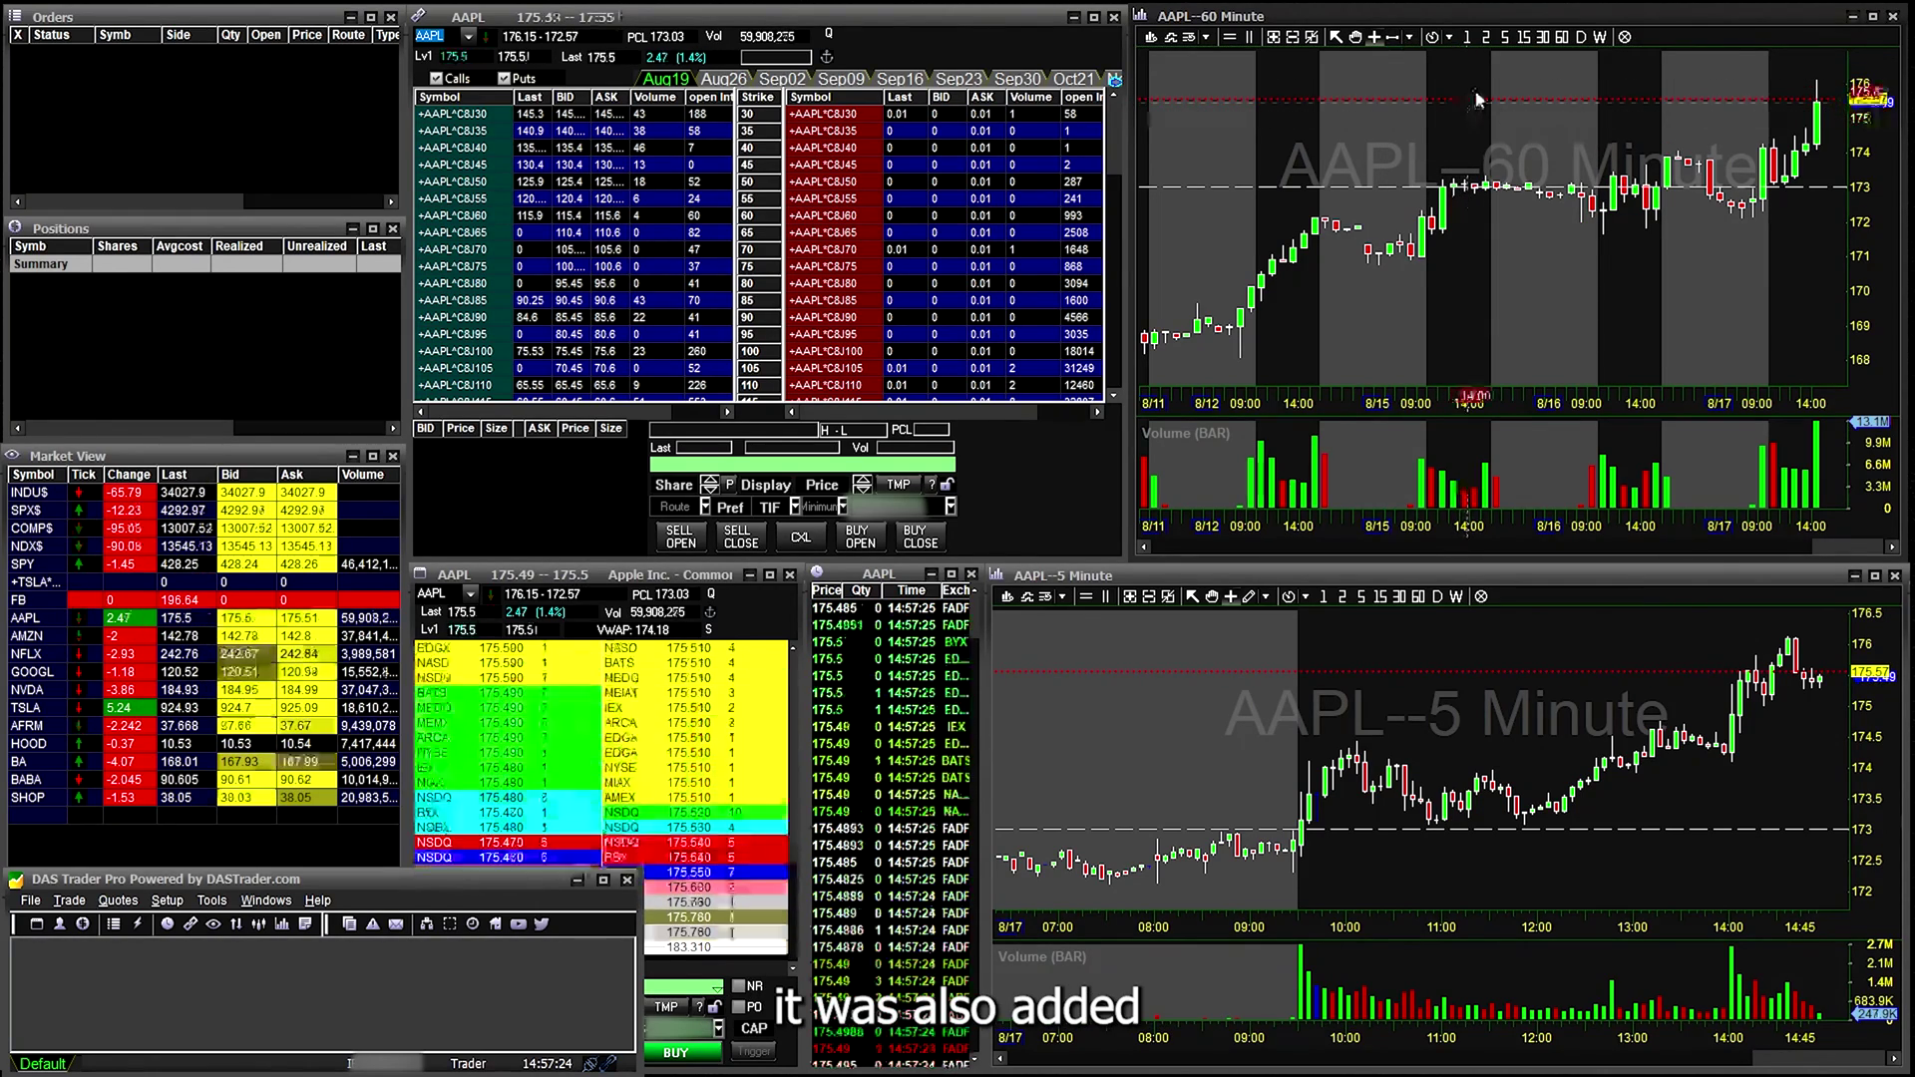
# Step: Select VWAP in the hourly AAPL chart's Study Config and commit it to the chart
pyautogui.rightClick(1422, 163)
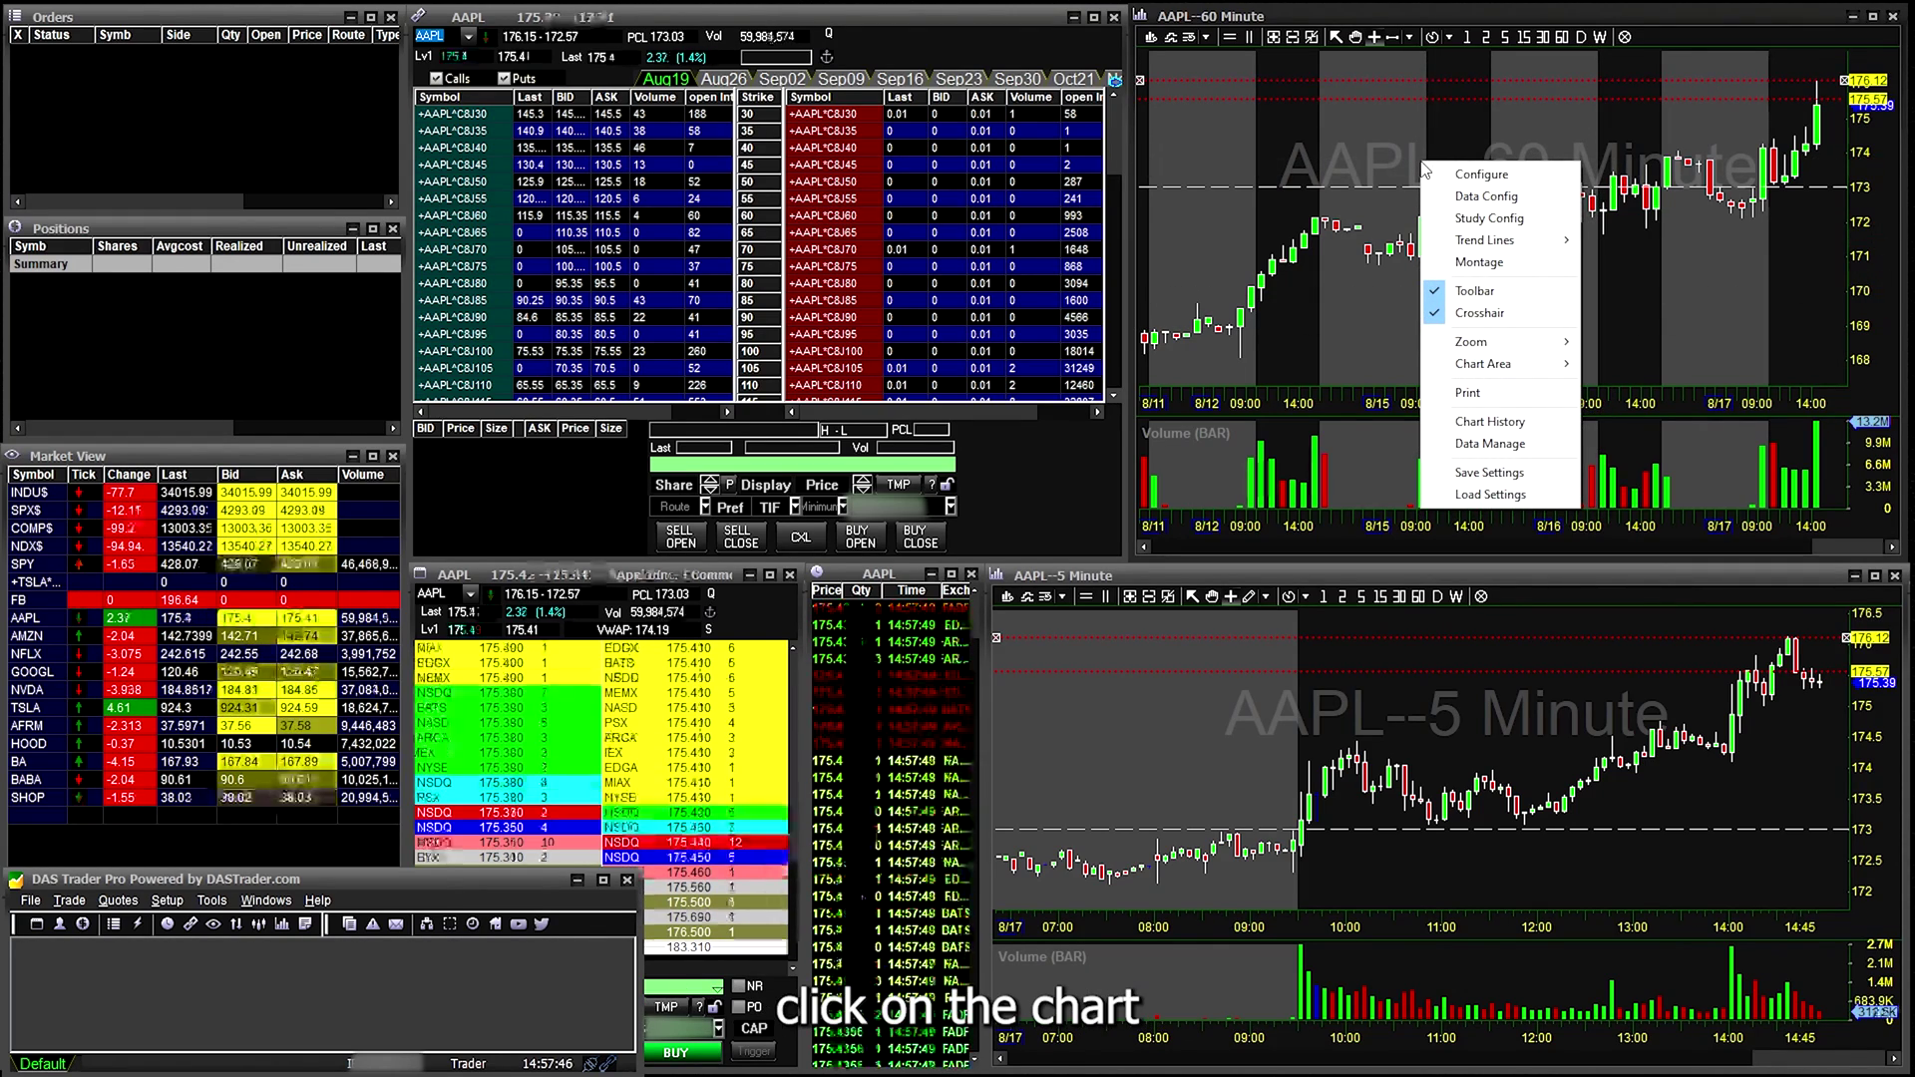
pyautogui.click(1486, 218)
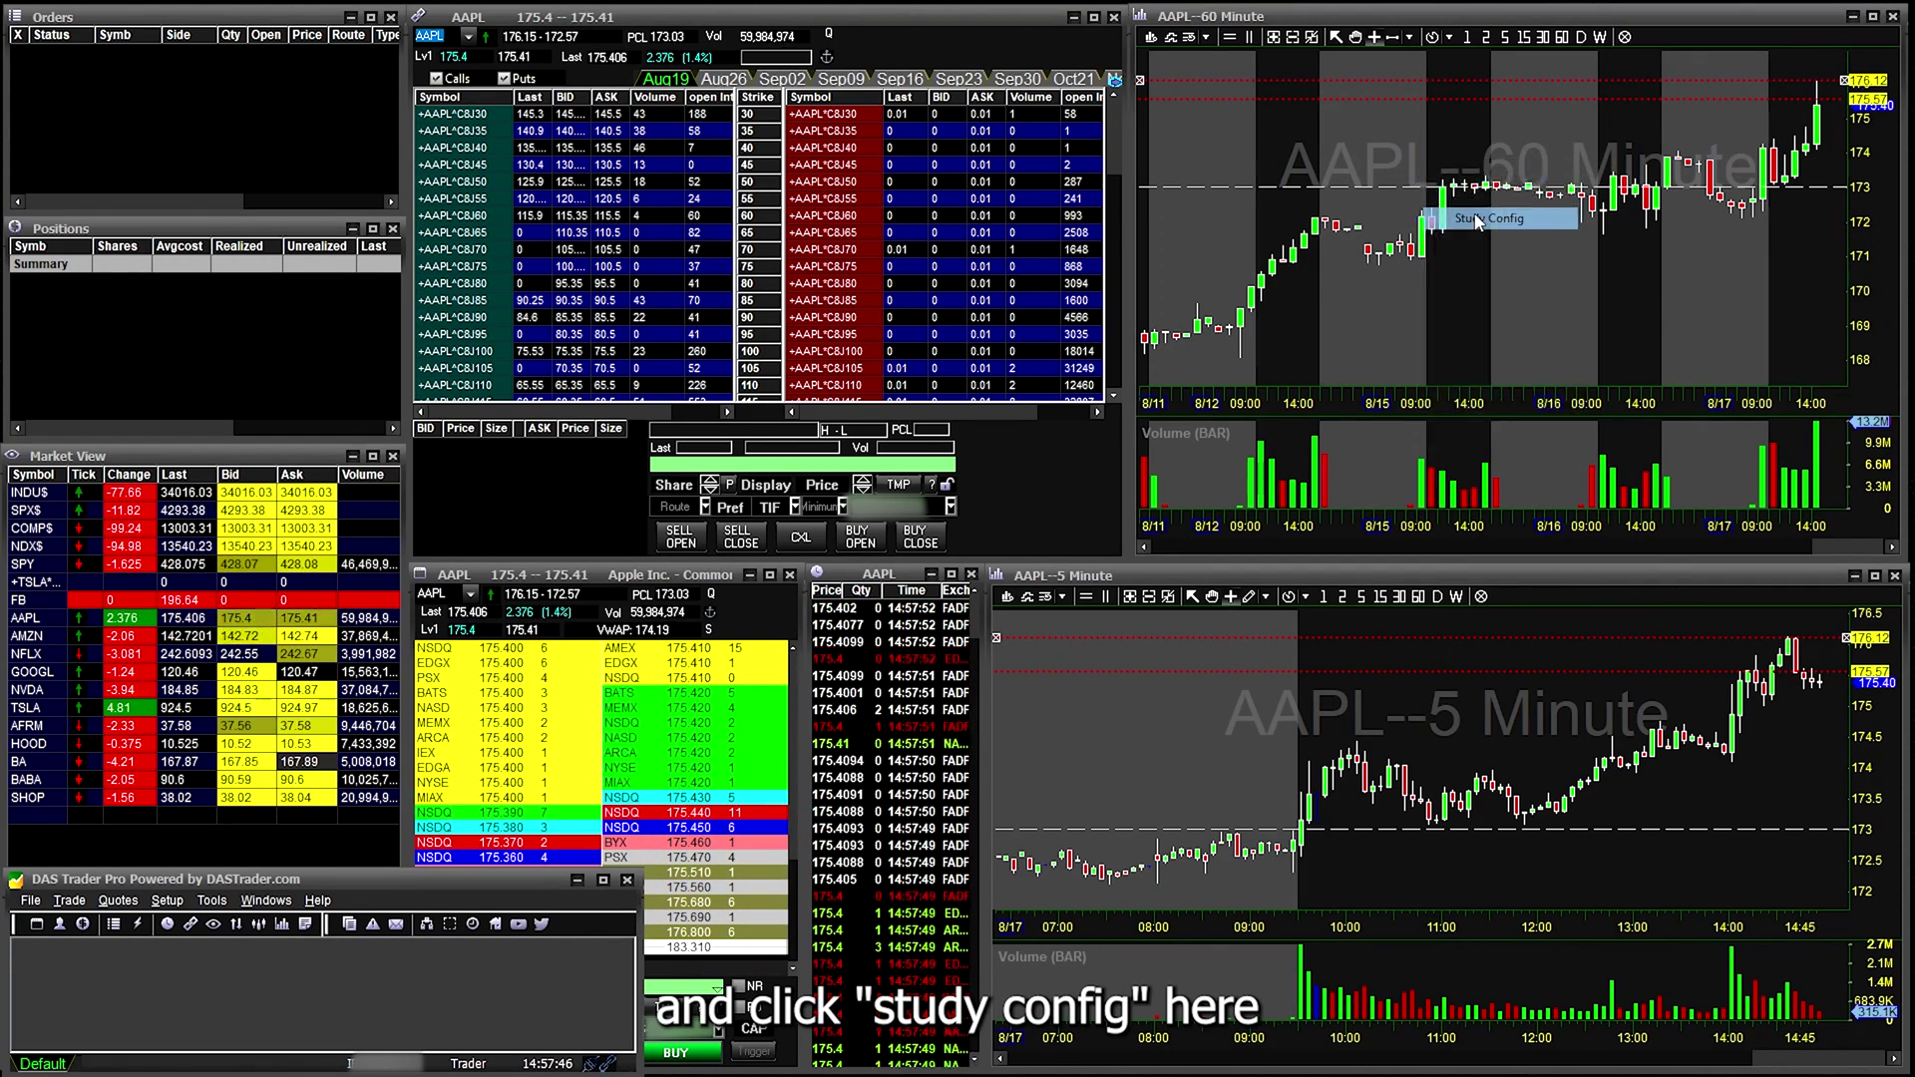
pyautogui.scroll(-2, 1315, 259)
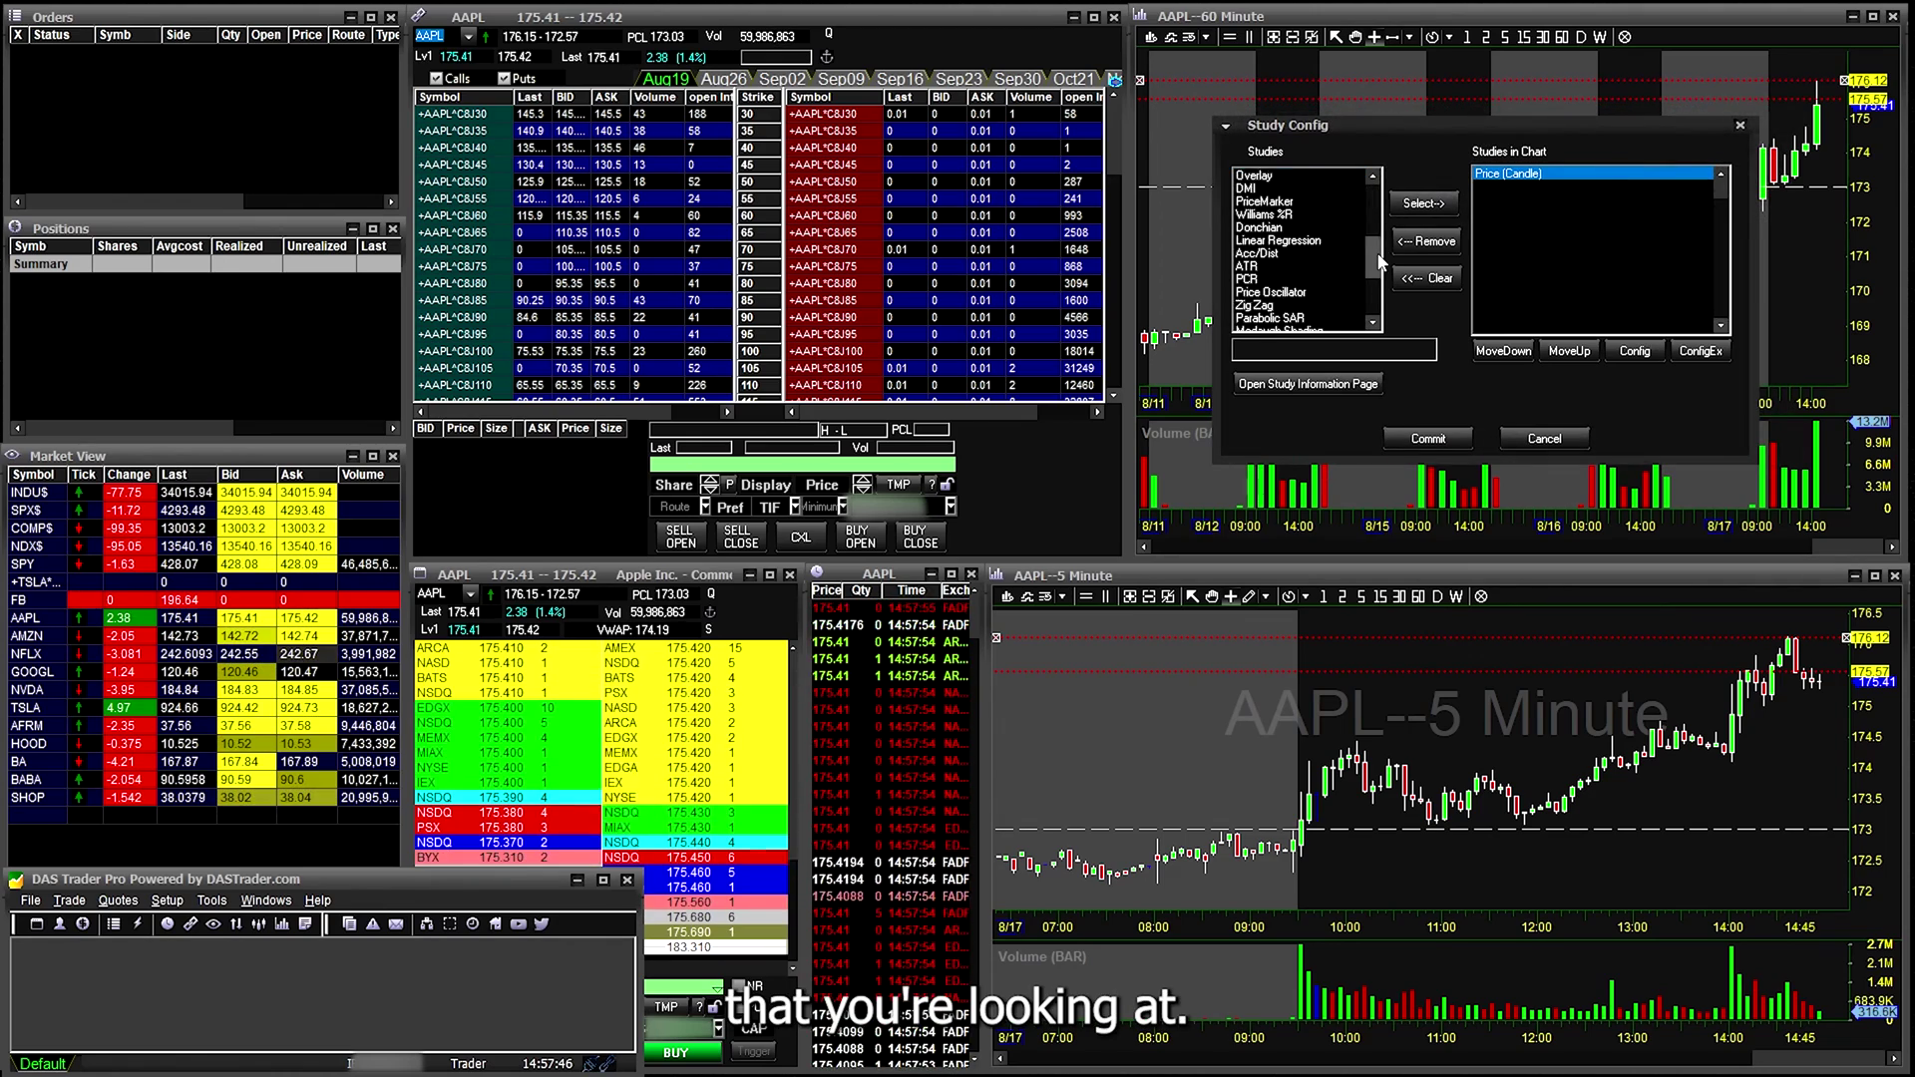
pyautogui.scroll(-3, 1315, 265)
pyautogui.scroll(-2, 1315, 270)
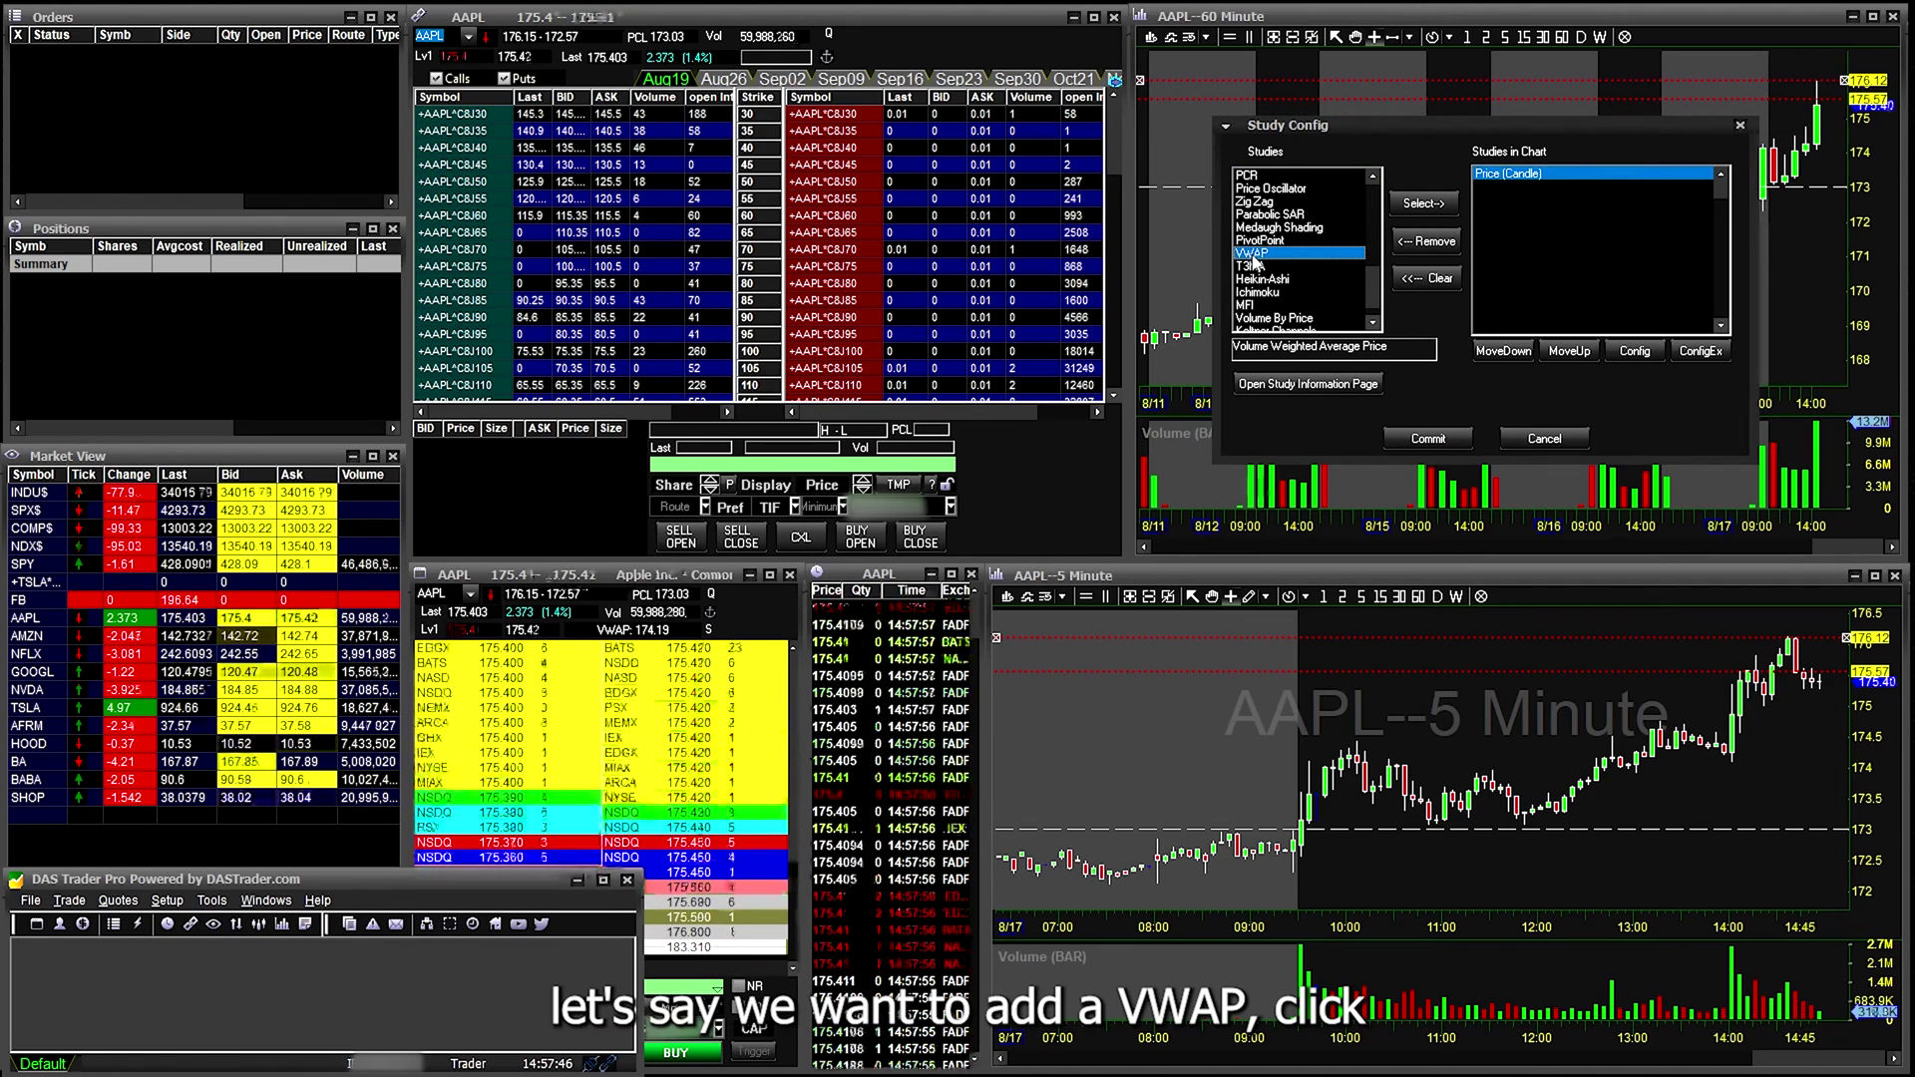
pyautogui.click(1422, 205)
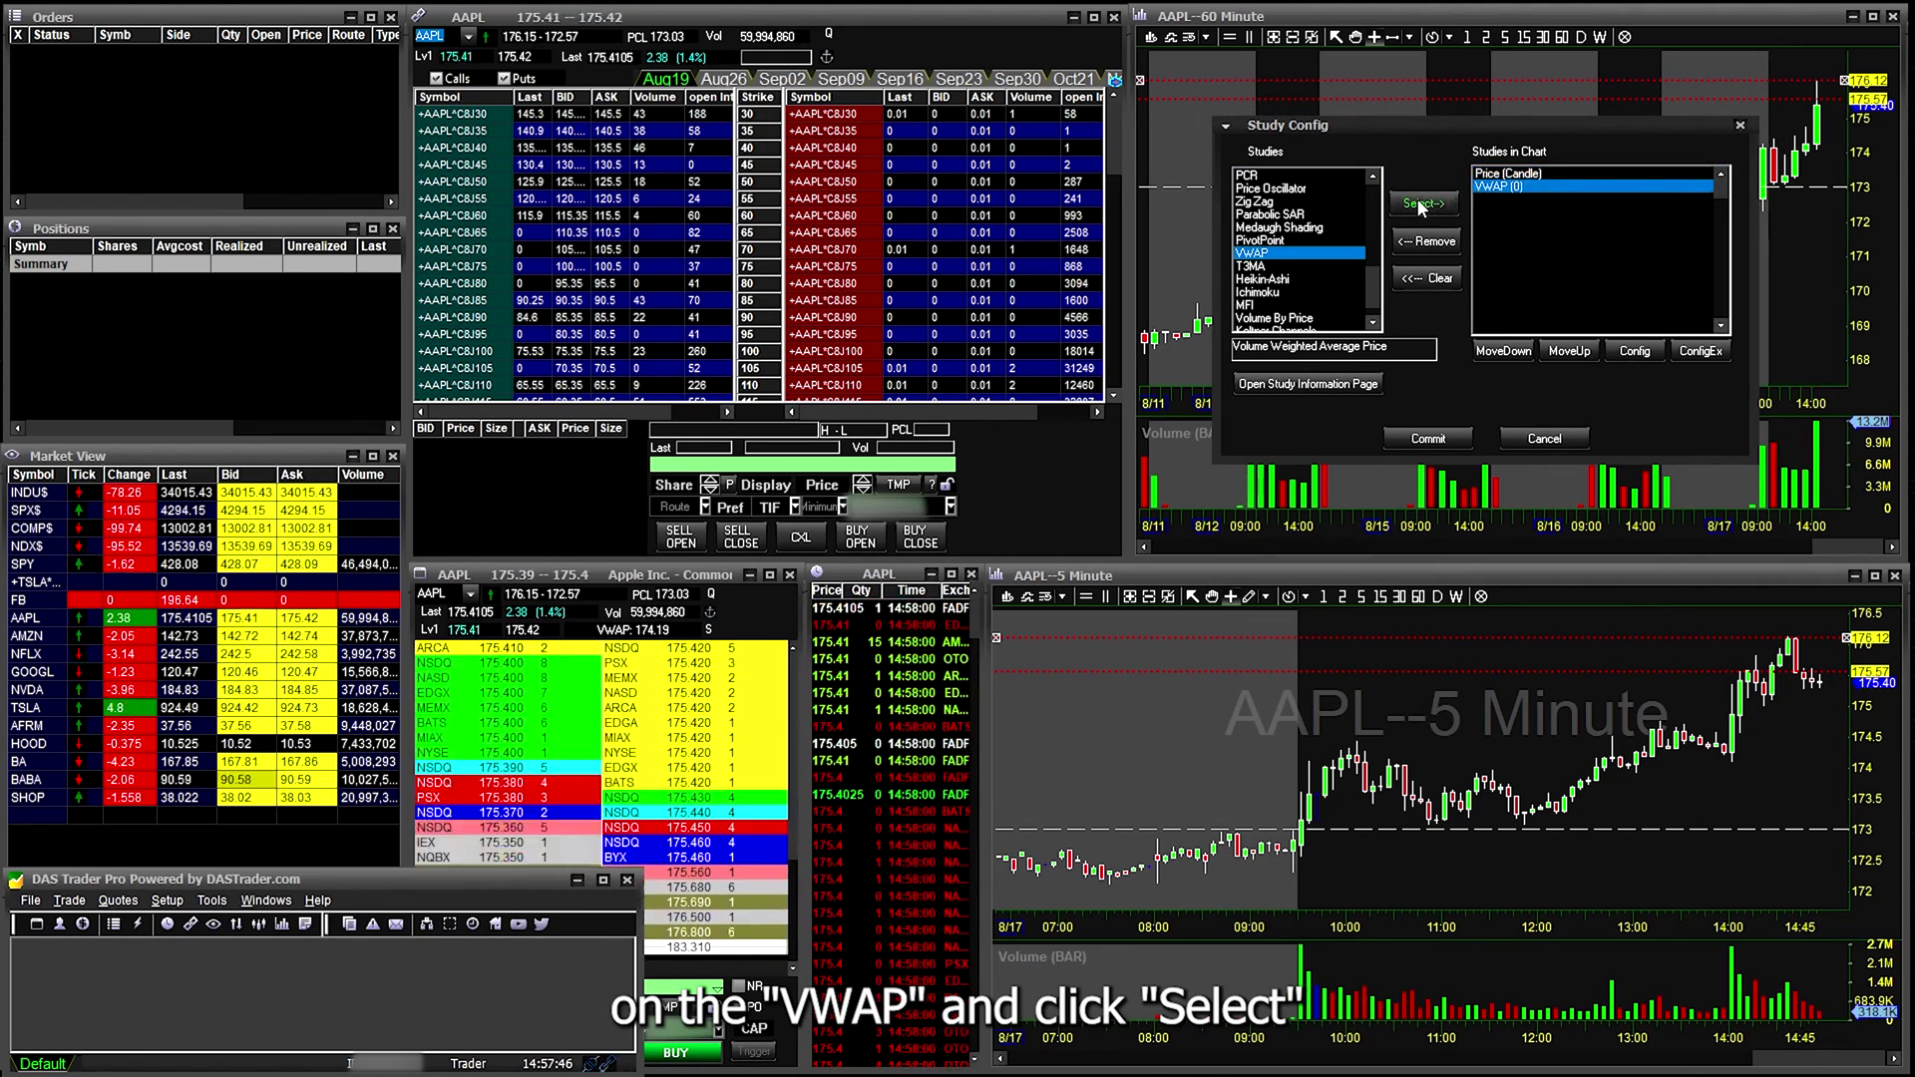
pyautogui.click(1453, 440)
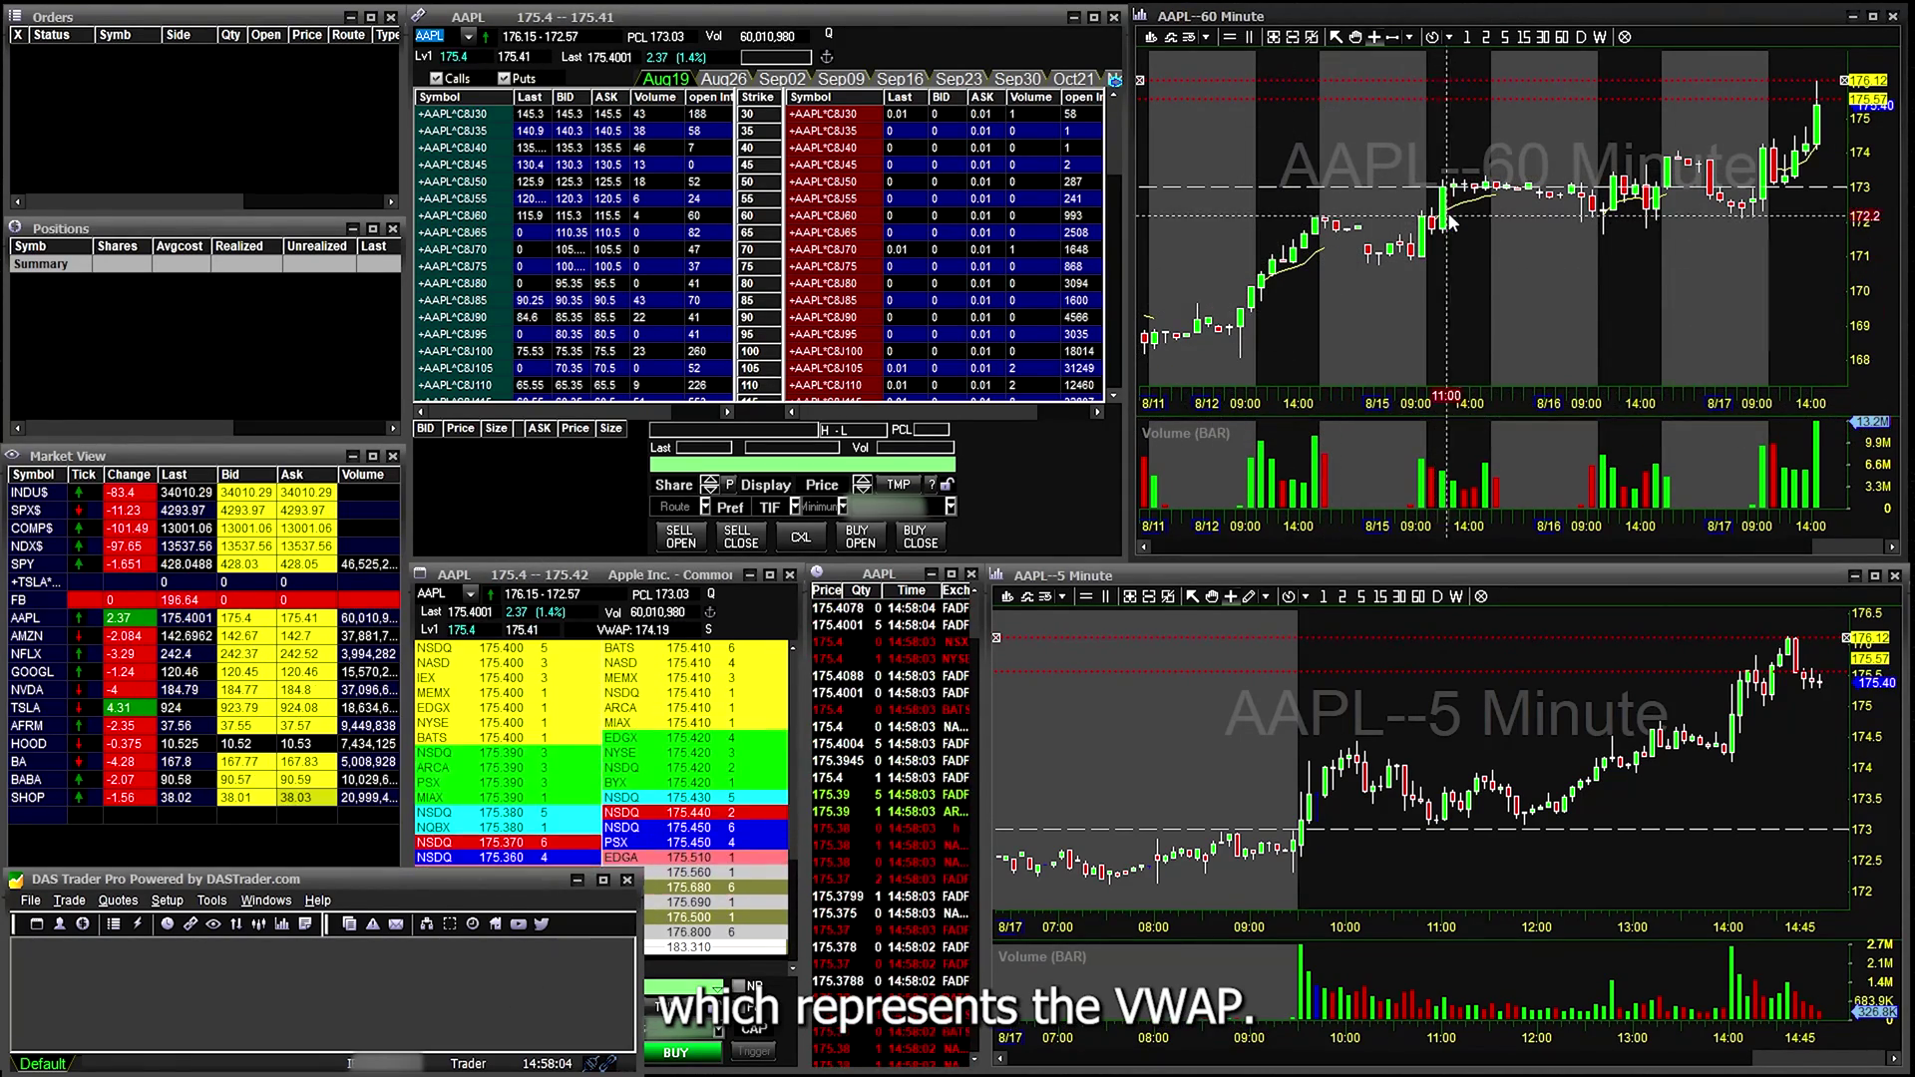
# Step: Change the VWAP study's line colour to purple in the chart's study settings
pyautogui.rightClick(1505, 201)
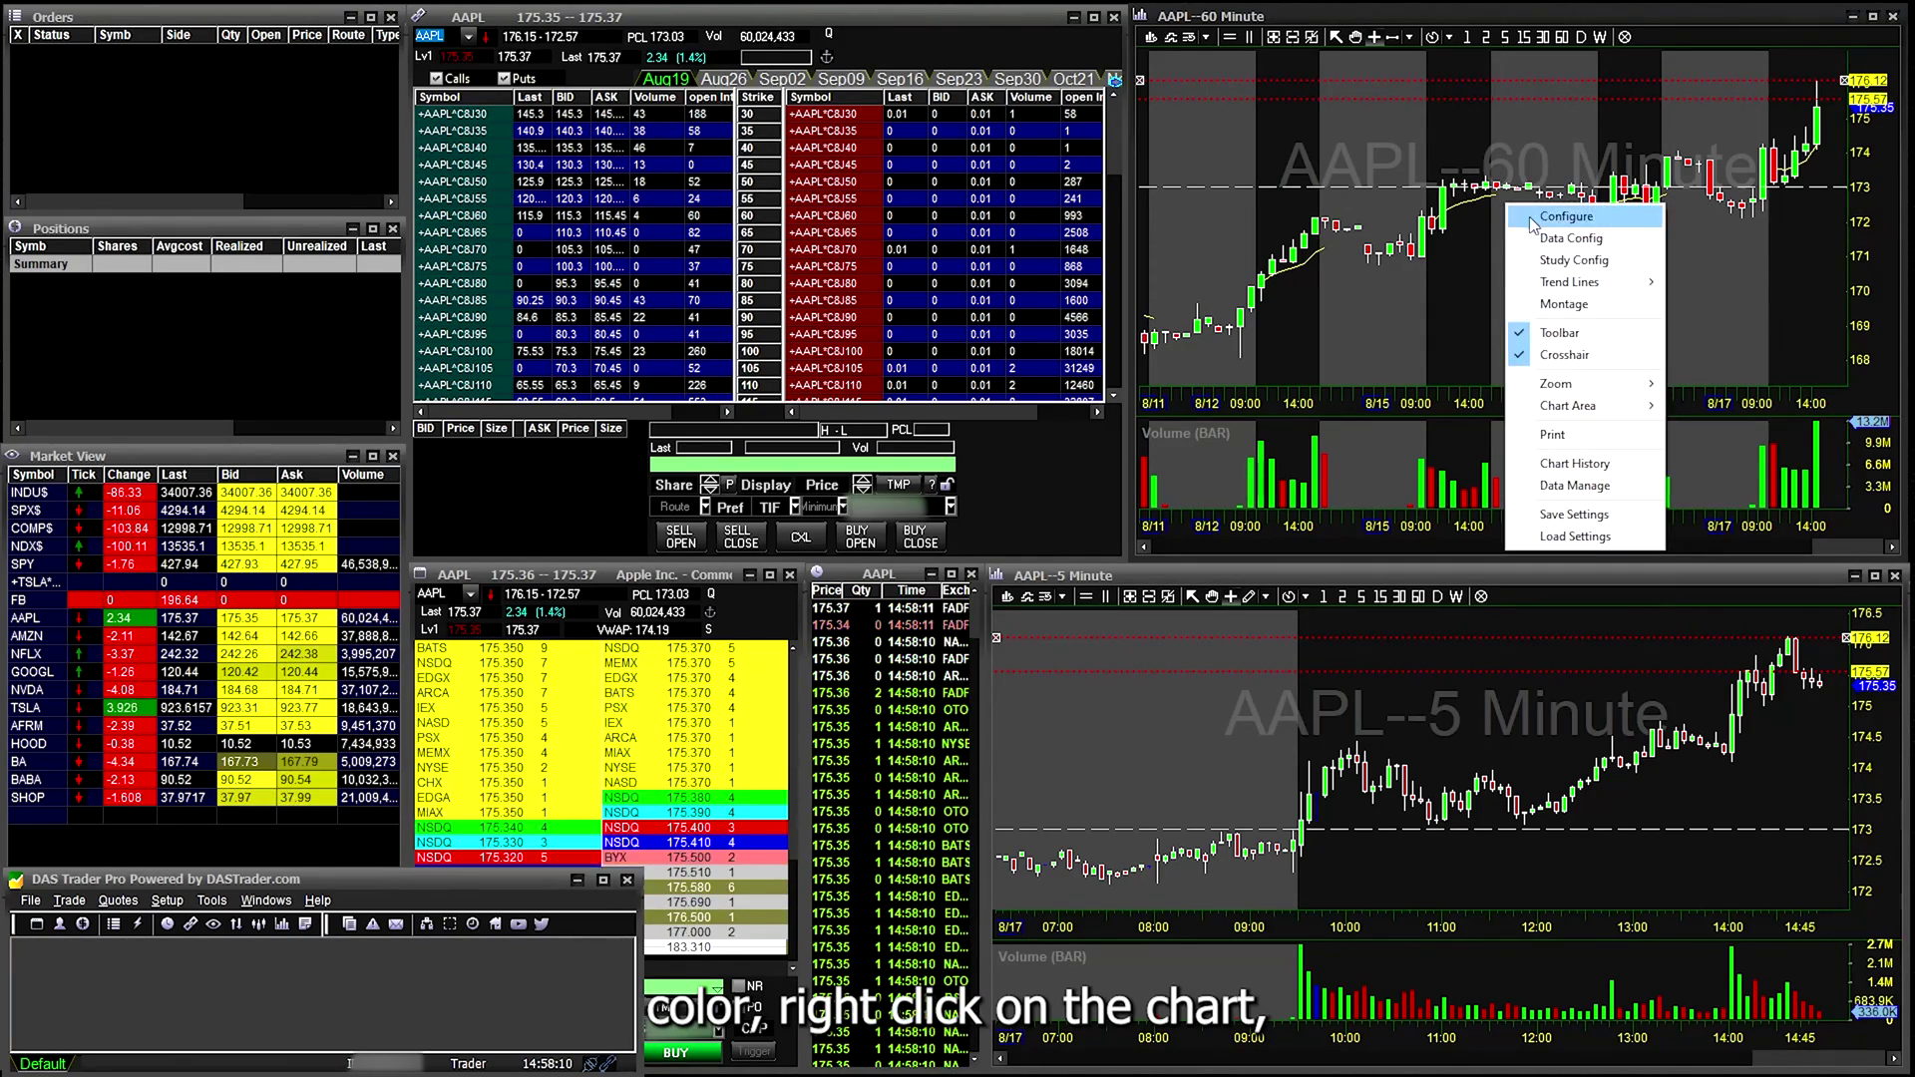
pyautogui.click(1564, 263)
pyautogui.click(1565, 177)
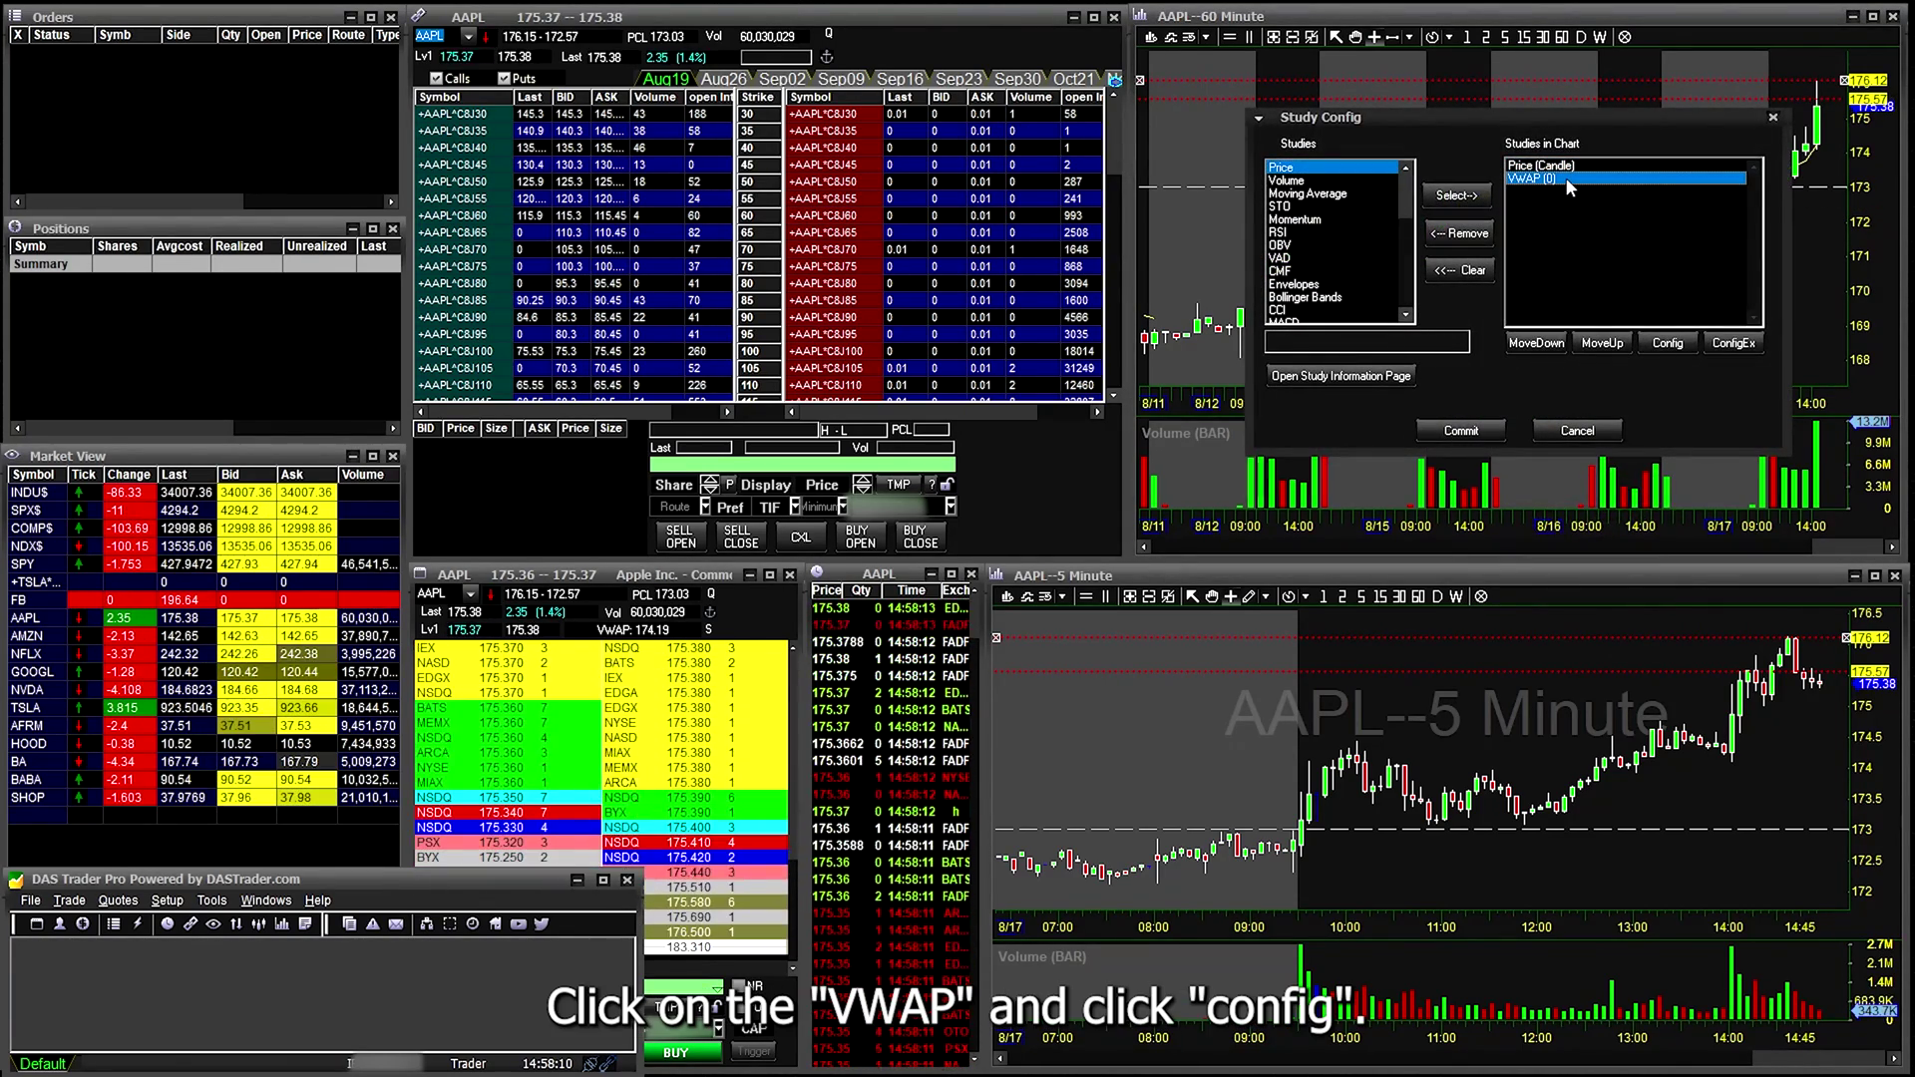
pyautogui.click(1667, 342)
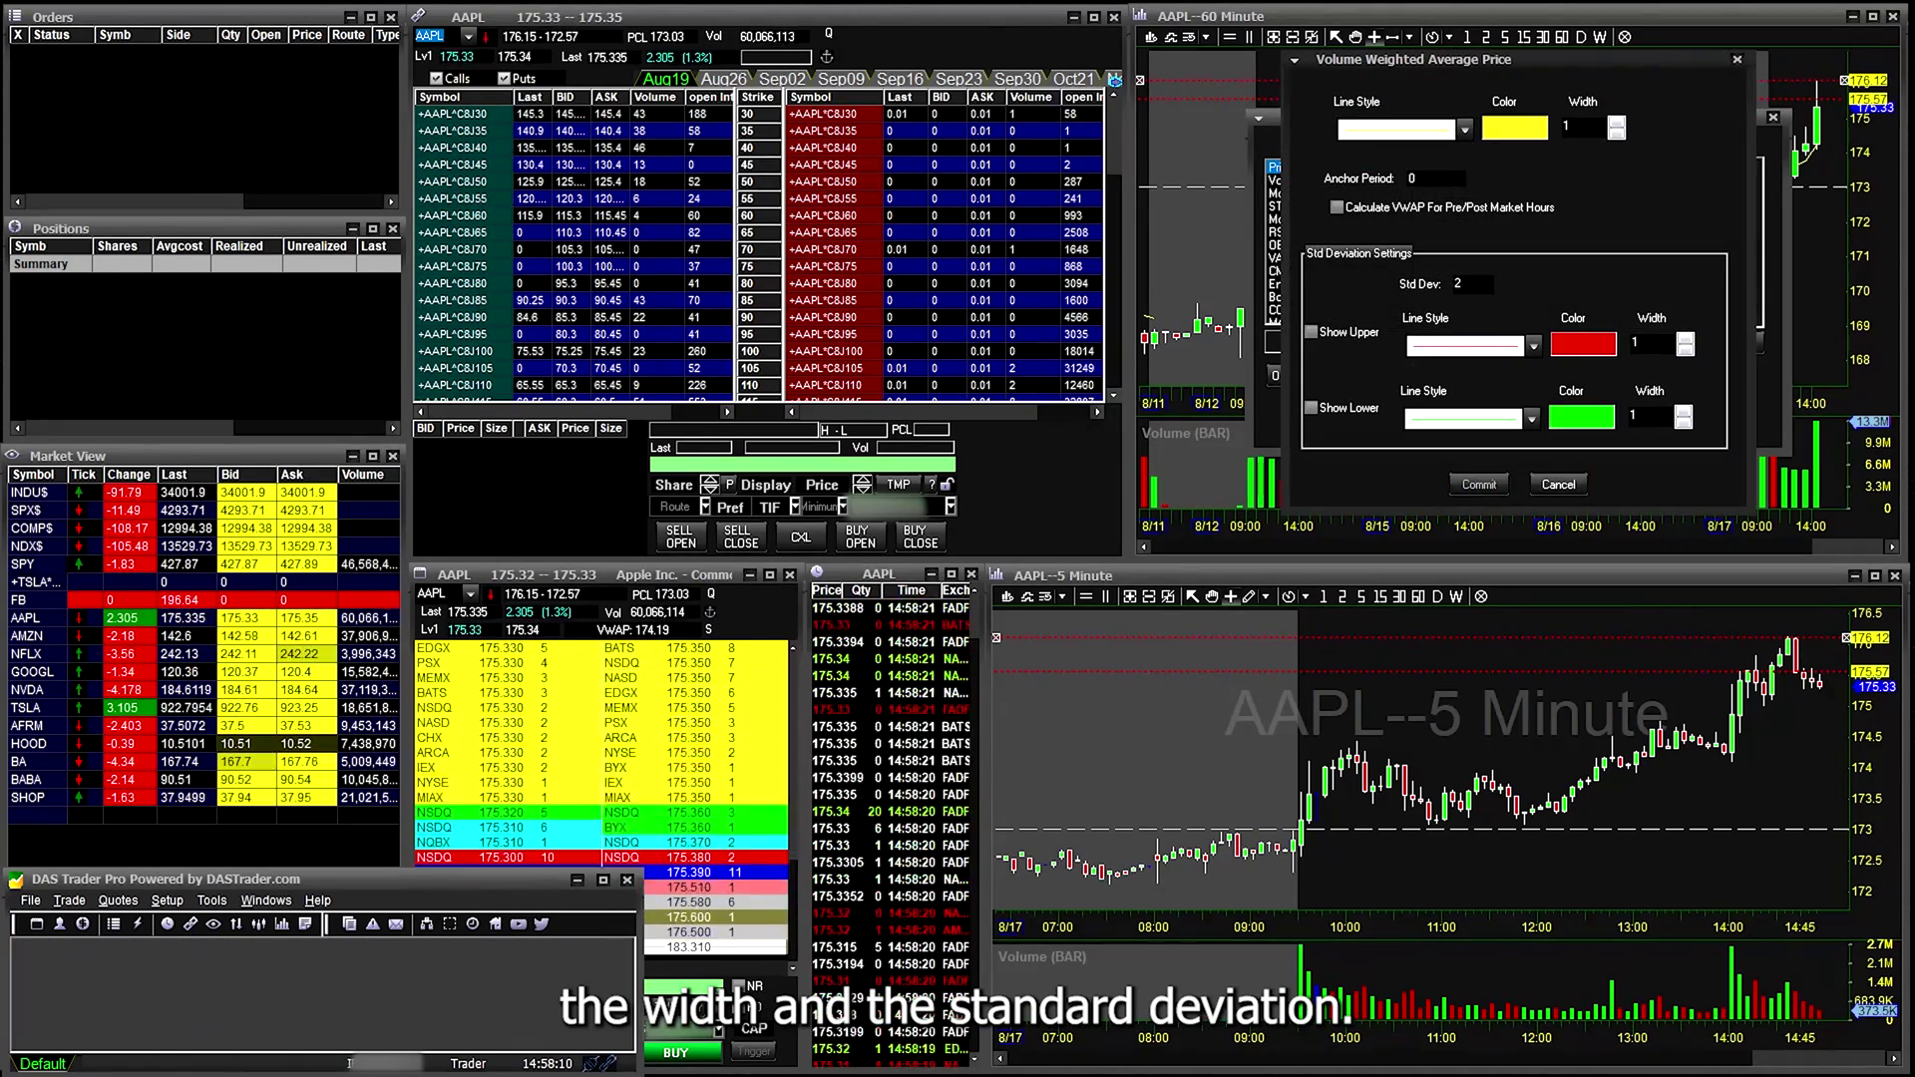
pyautogui.click(1532, 134)
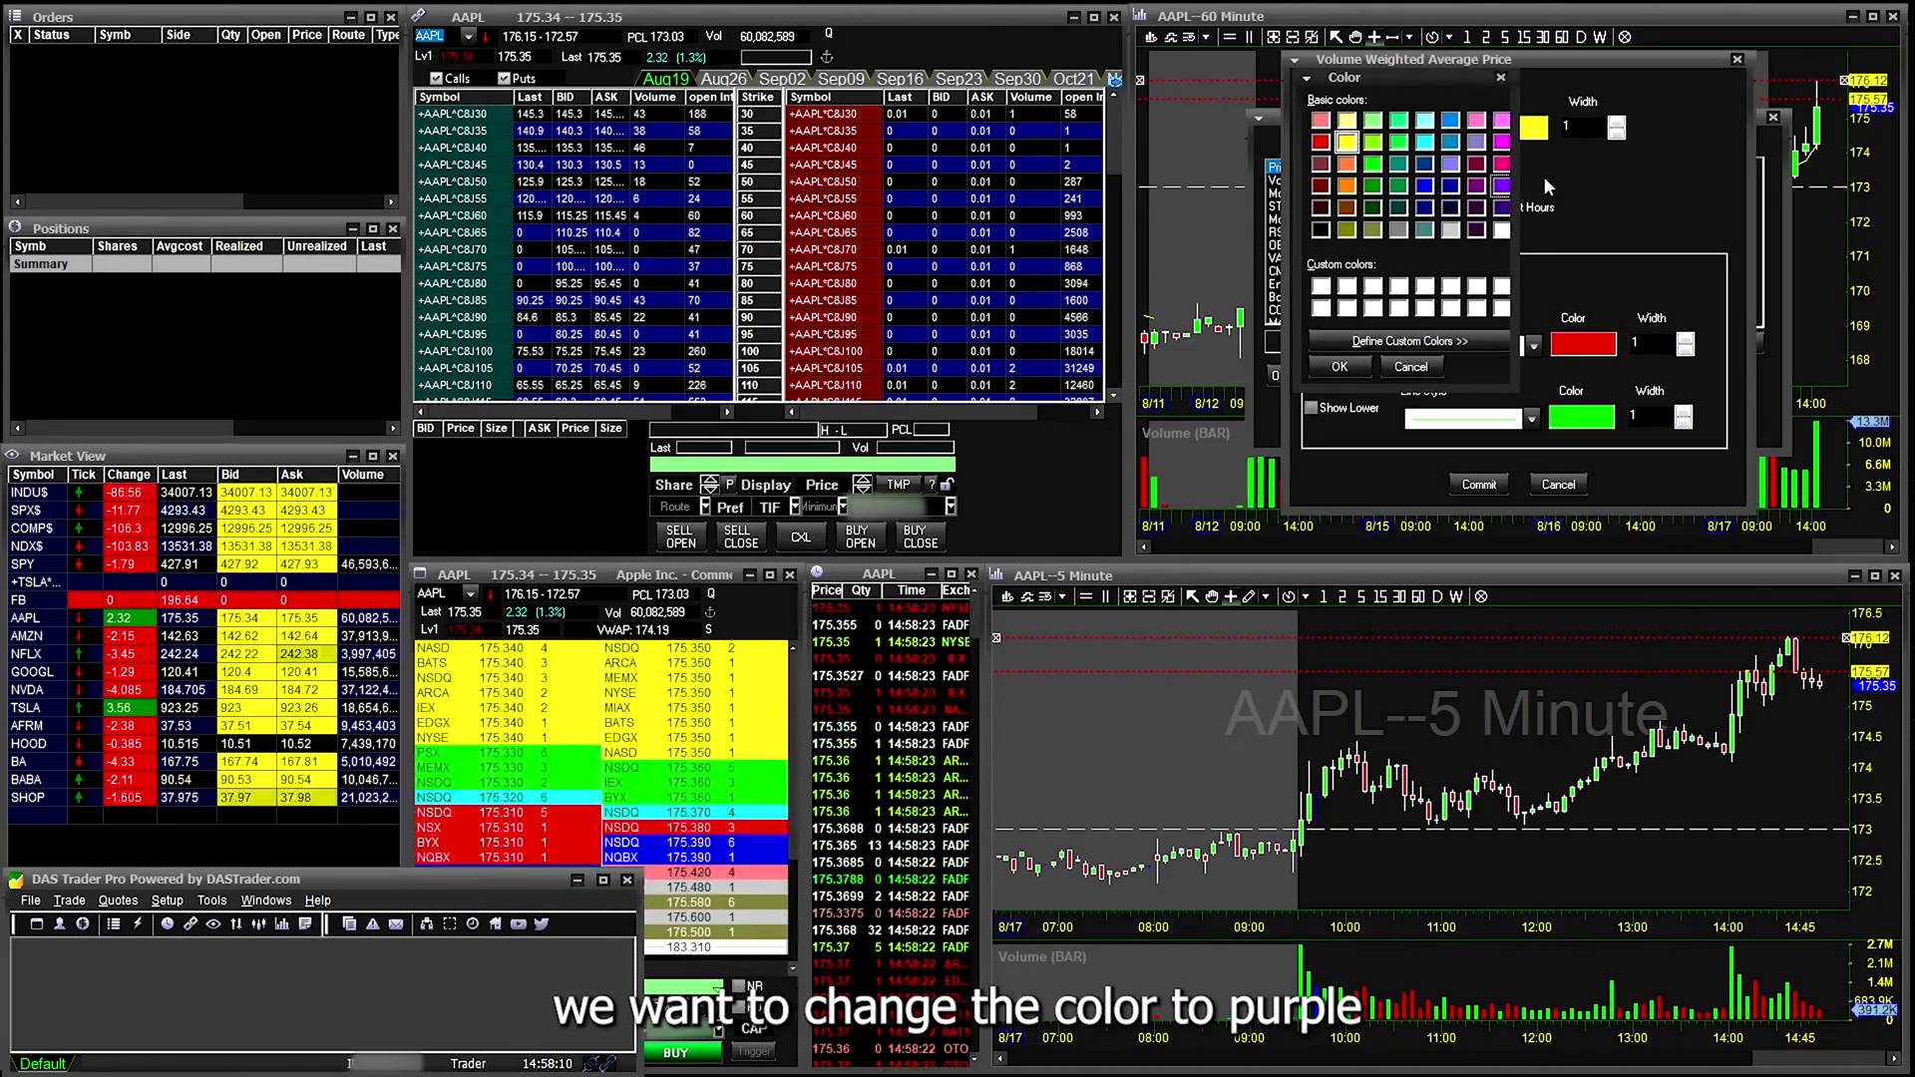
pyautogui.click(1501, 186)
pyautogui.click(1339, 366)
# Step: Set the VWAP line width to 5 and commit the study changes
pyautogui.doubleClick(1581, 127)
pyautogui.write('5')
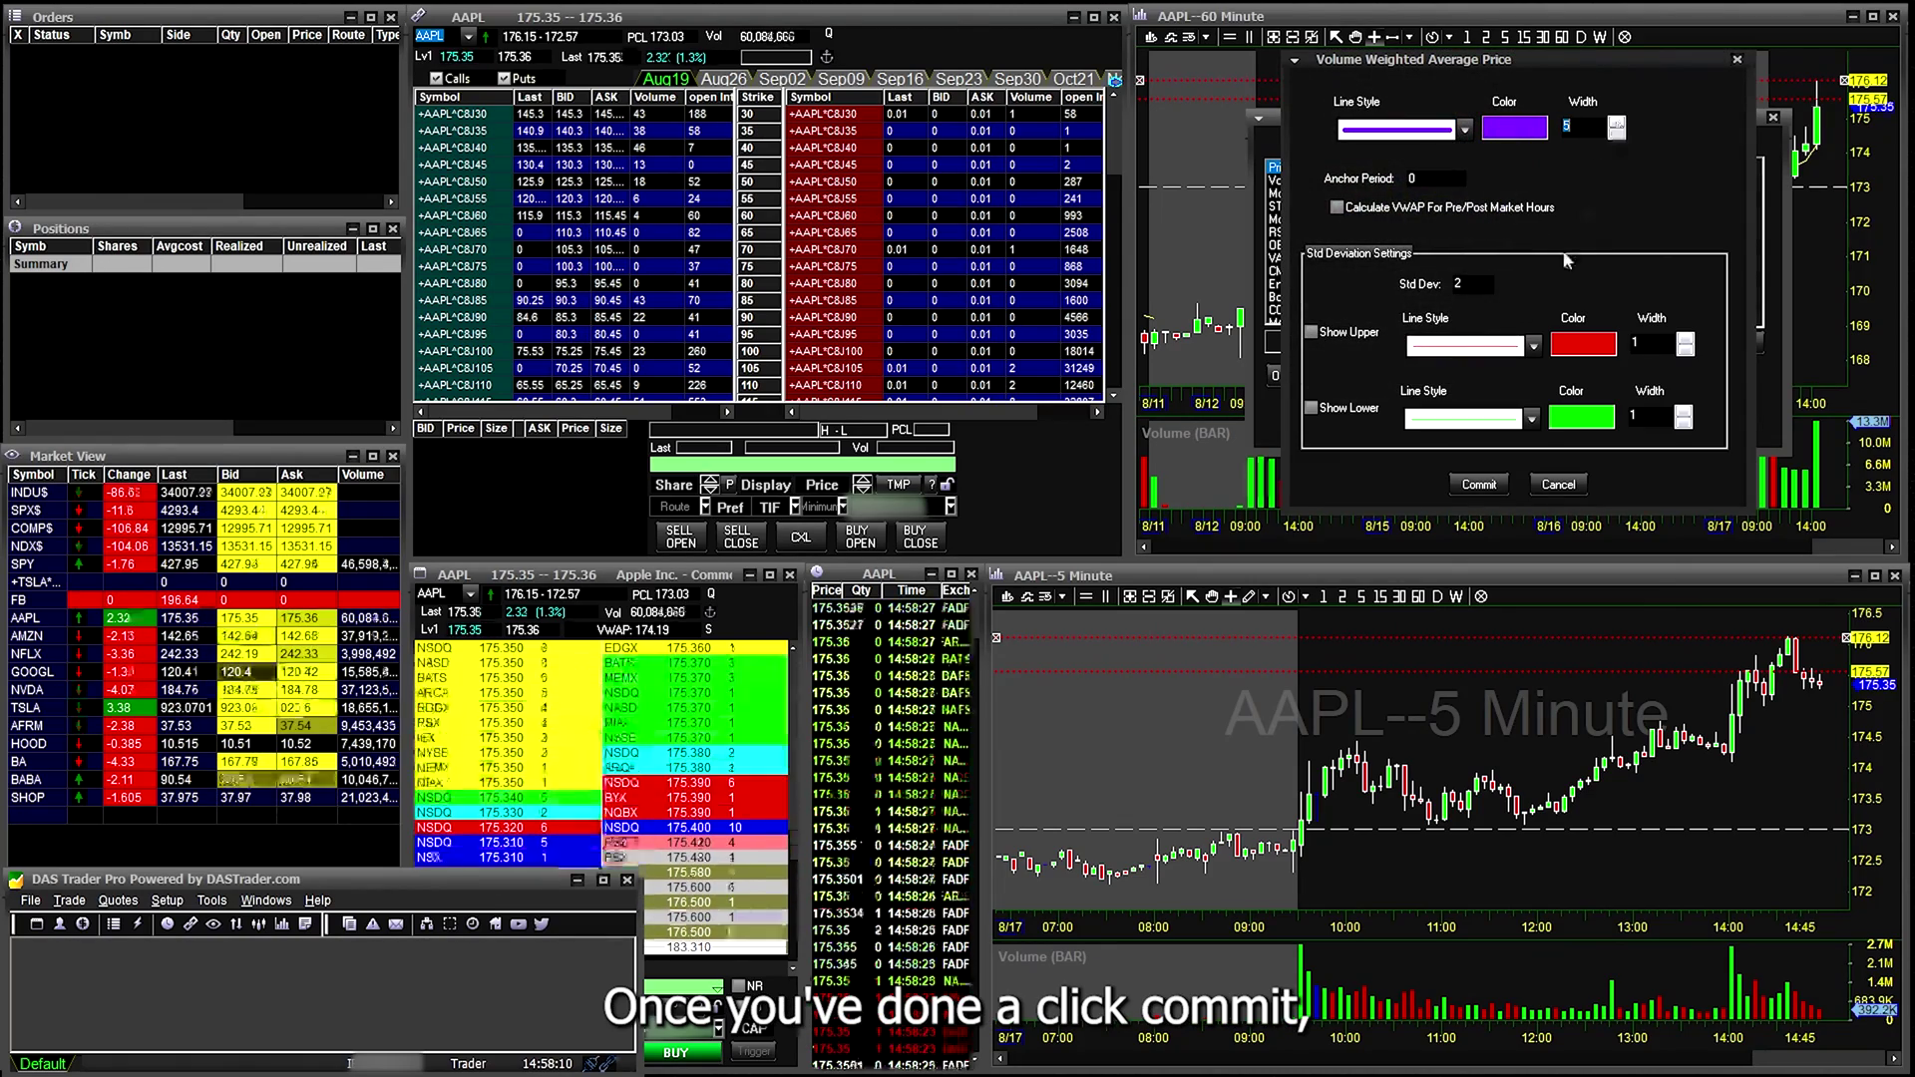
pyautogui.click(1490, 482)
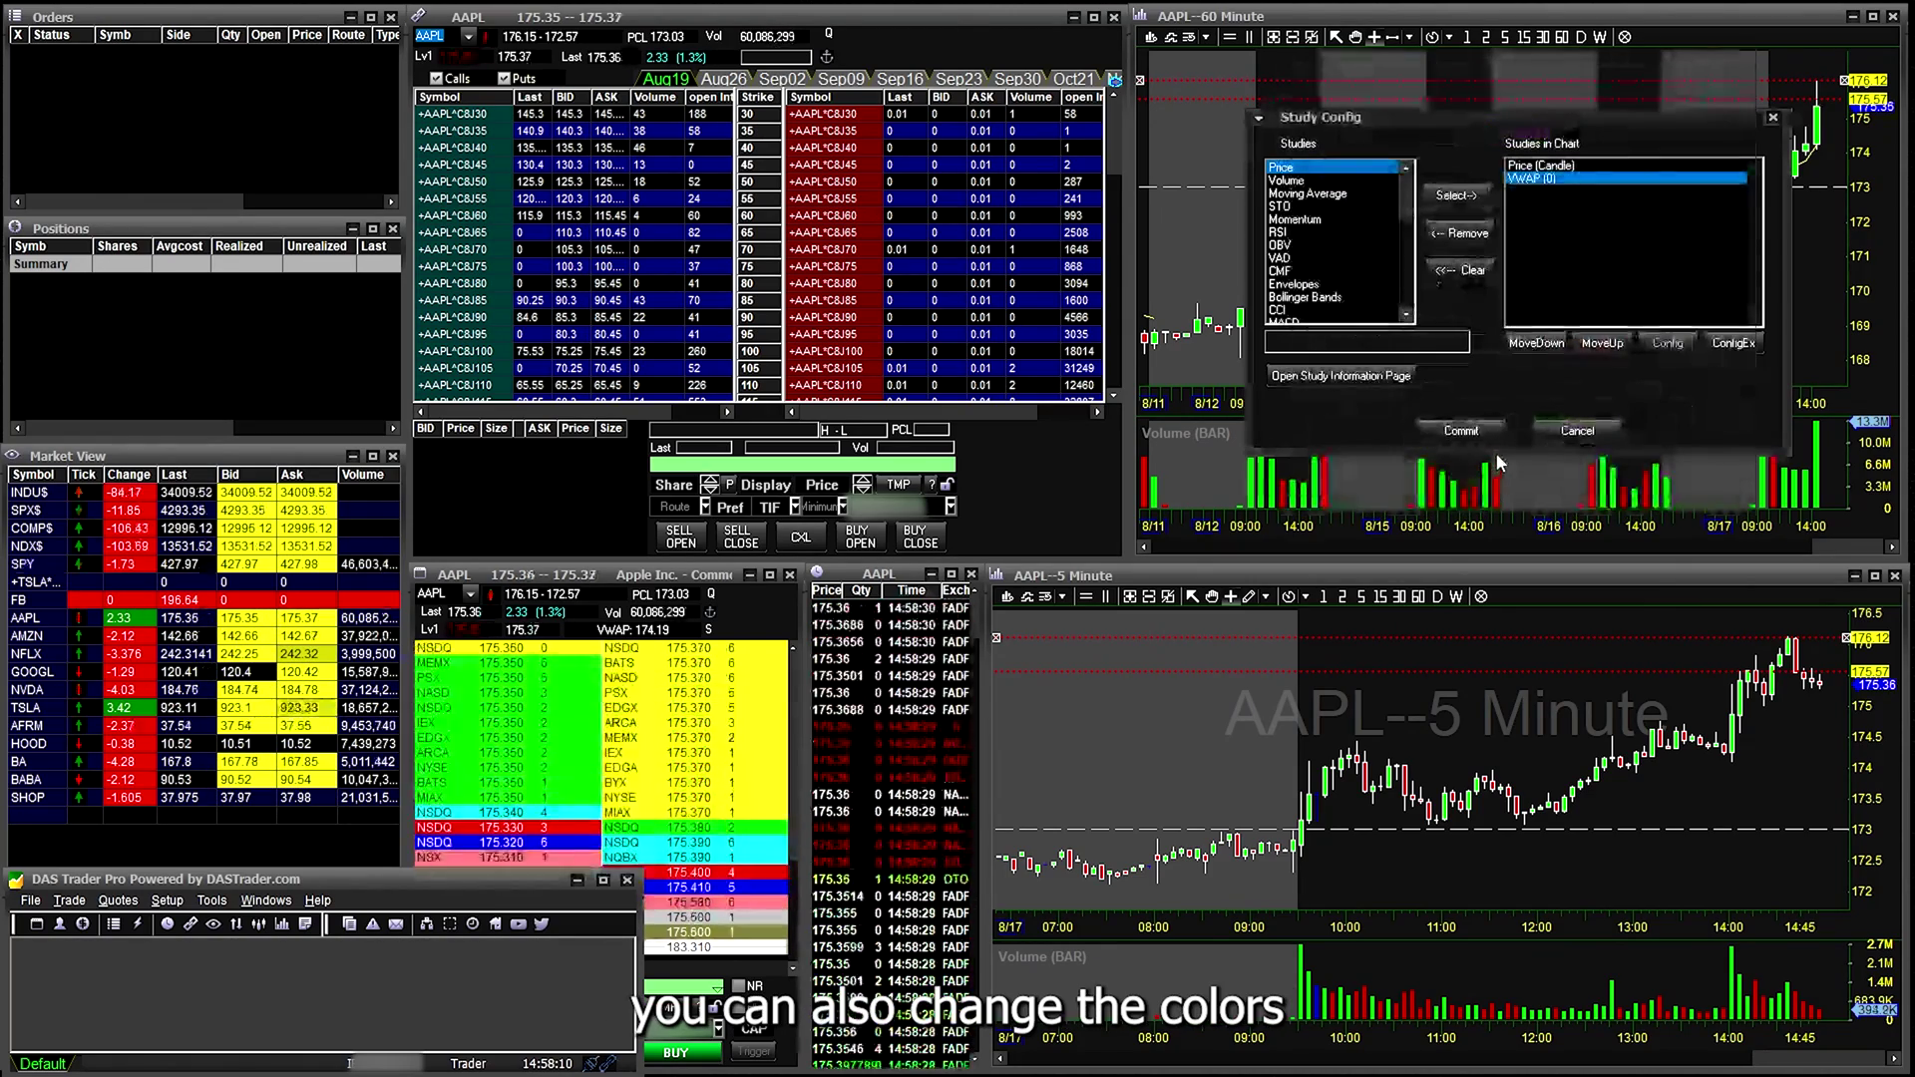
pyautogui.click(1613, 163)
pyautogui.click(1672, 347)
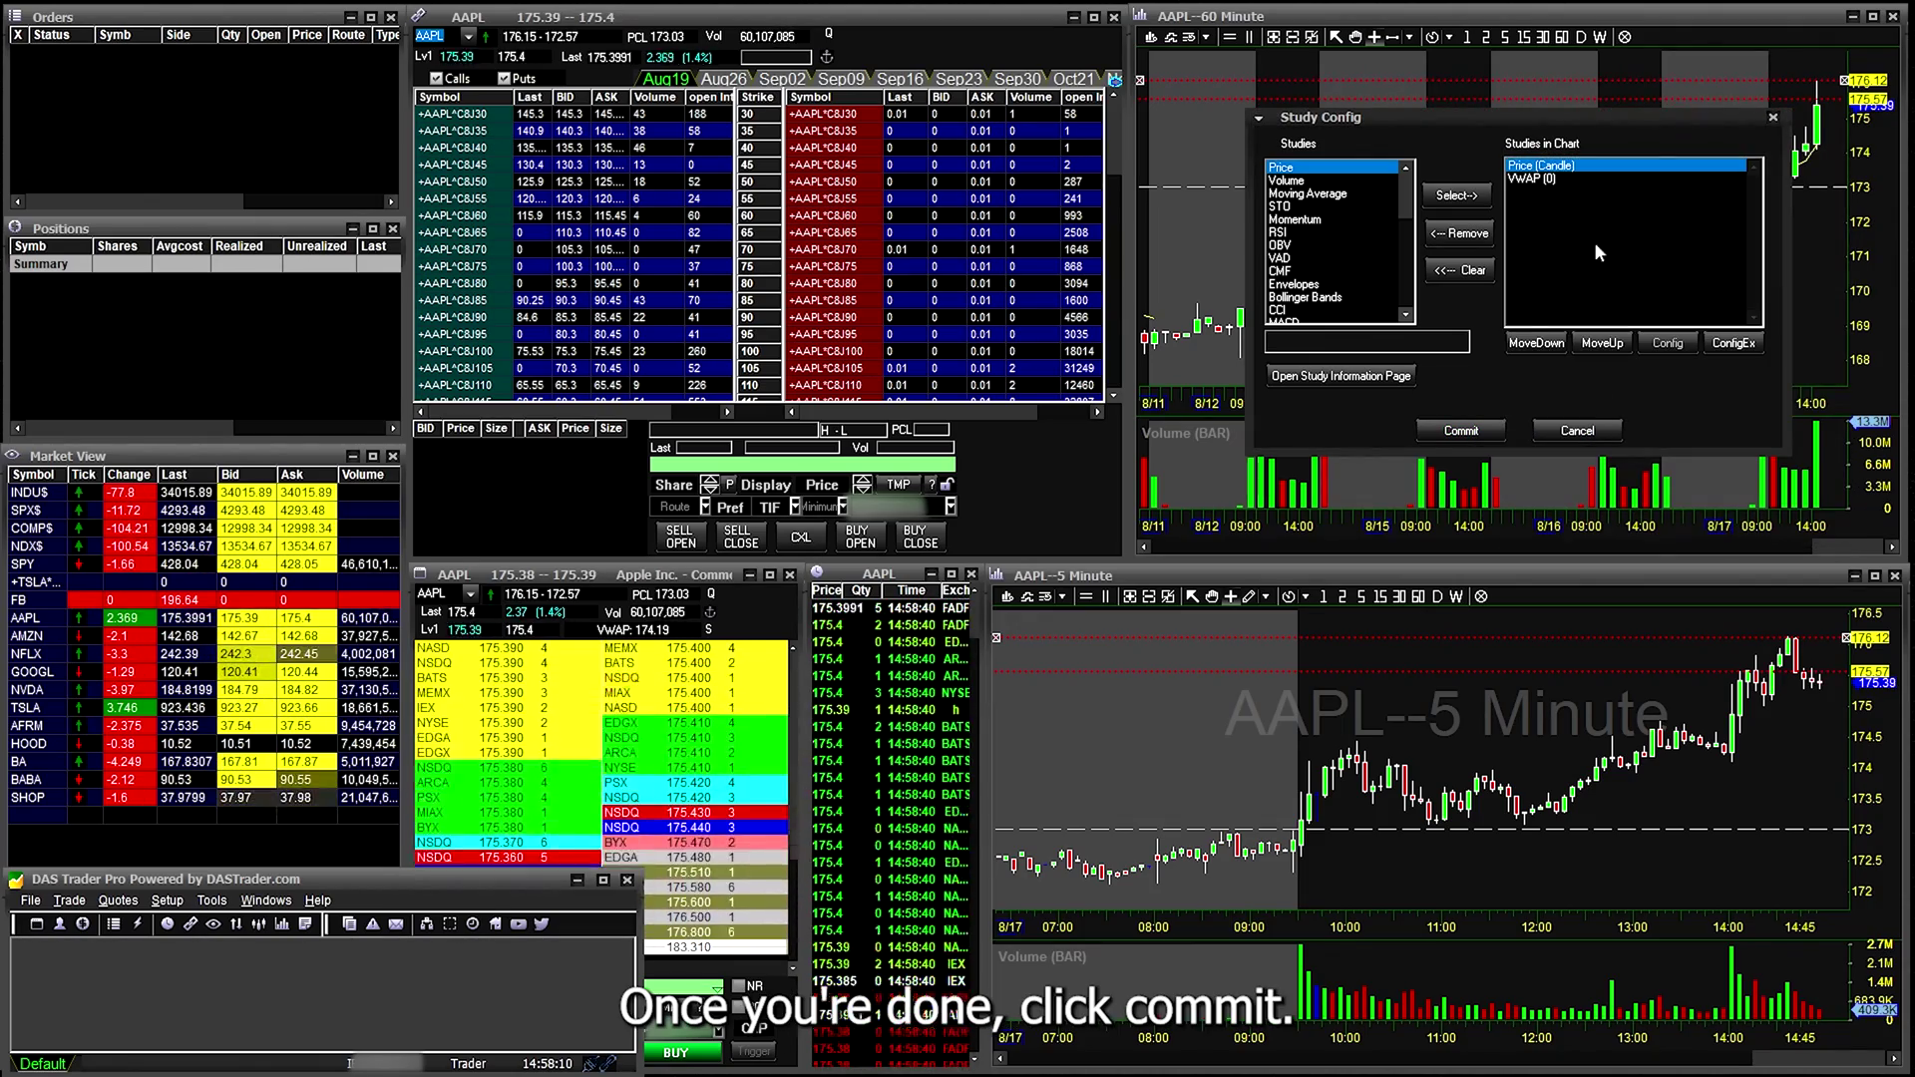
pyautogui.click(1476, 433)
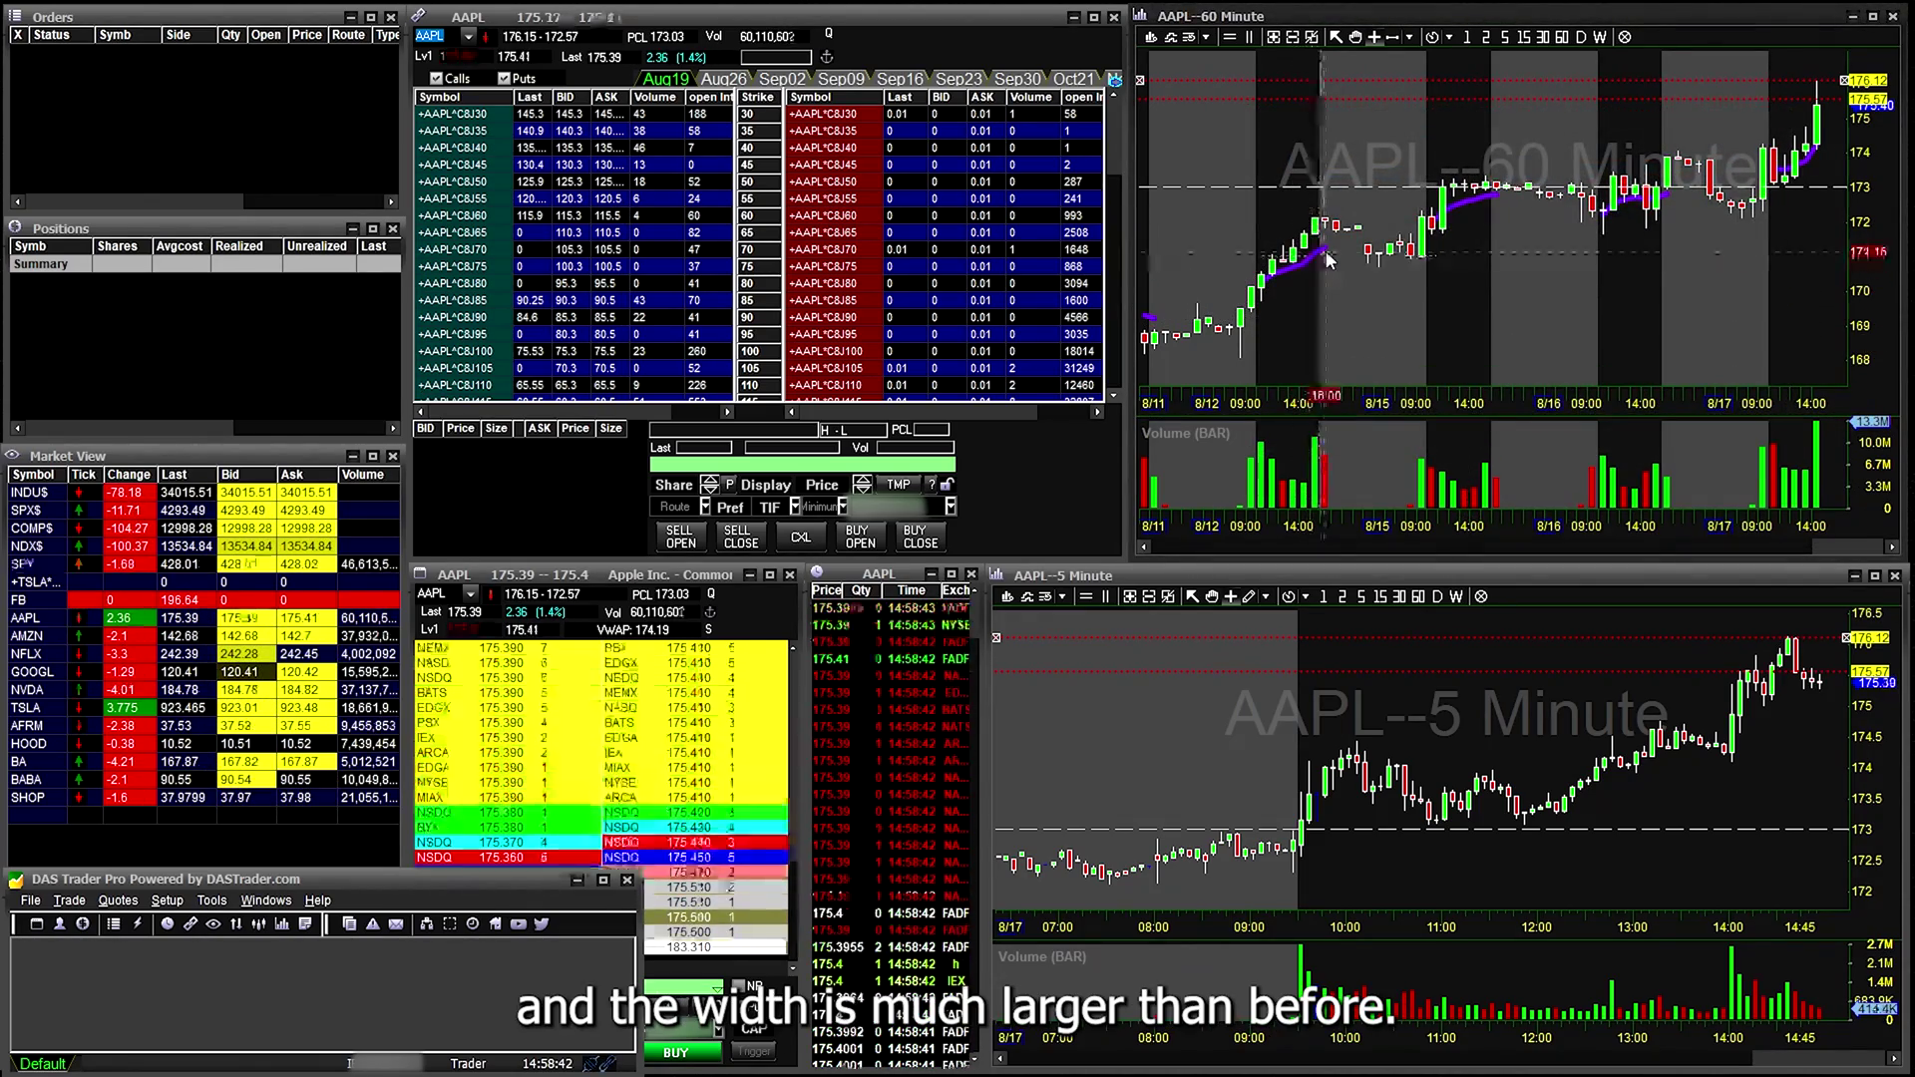
# Step: Use Save Settings on the 60-minute AAPL chart, then dismiss its options menu
pyautogui.rightClick(1470, 261)
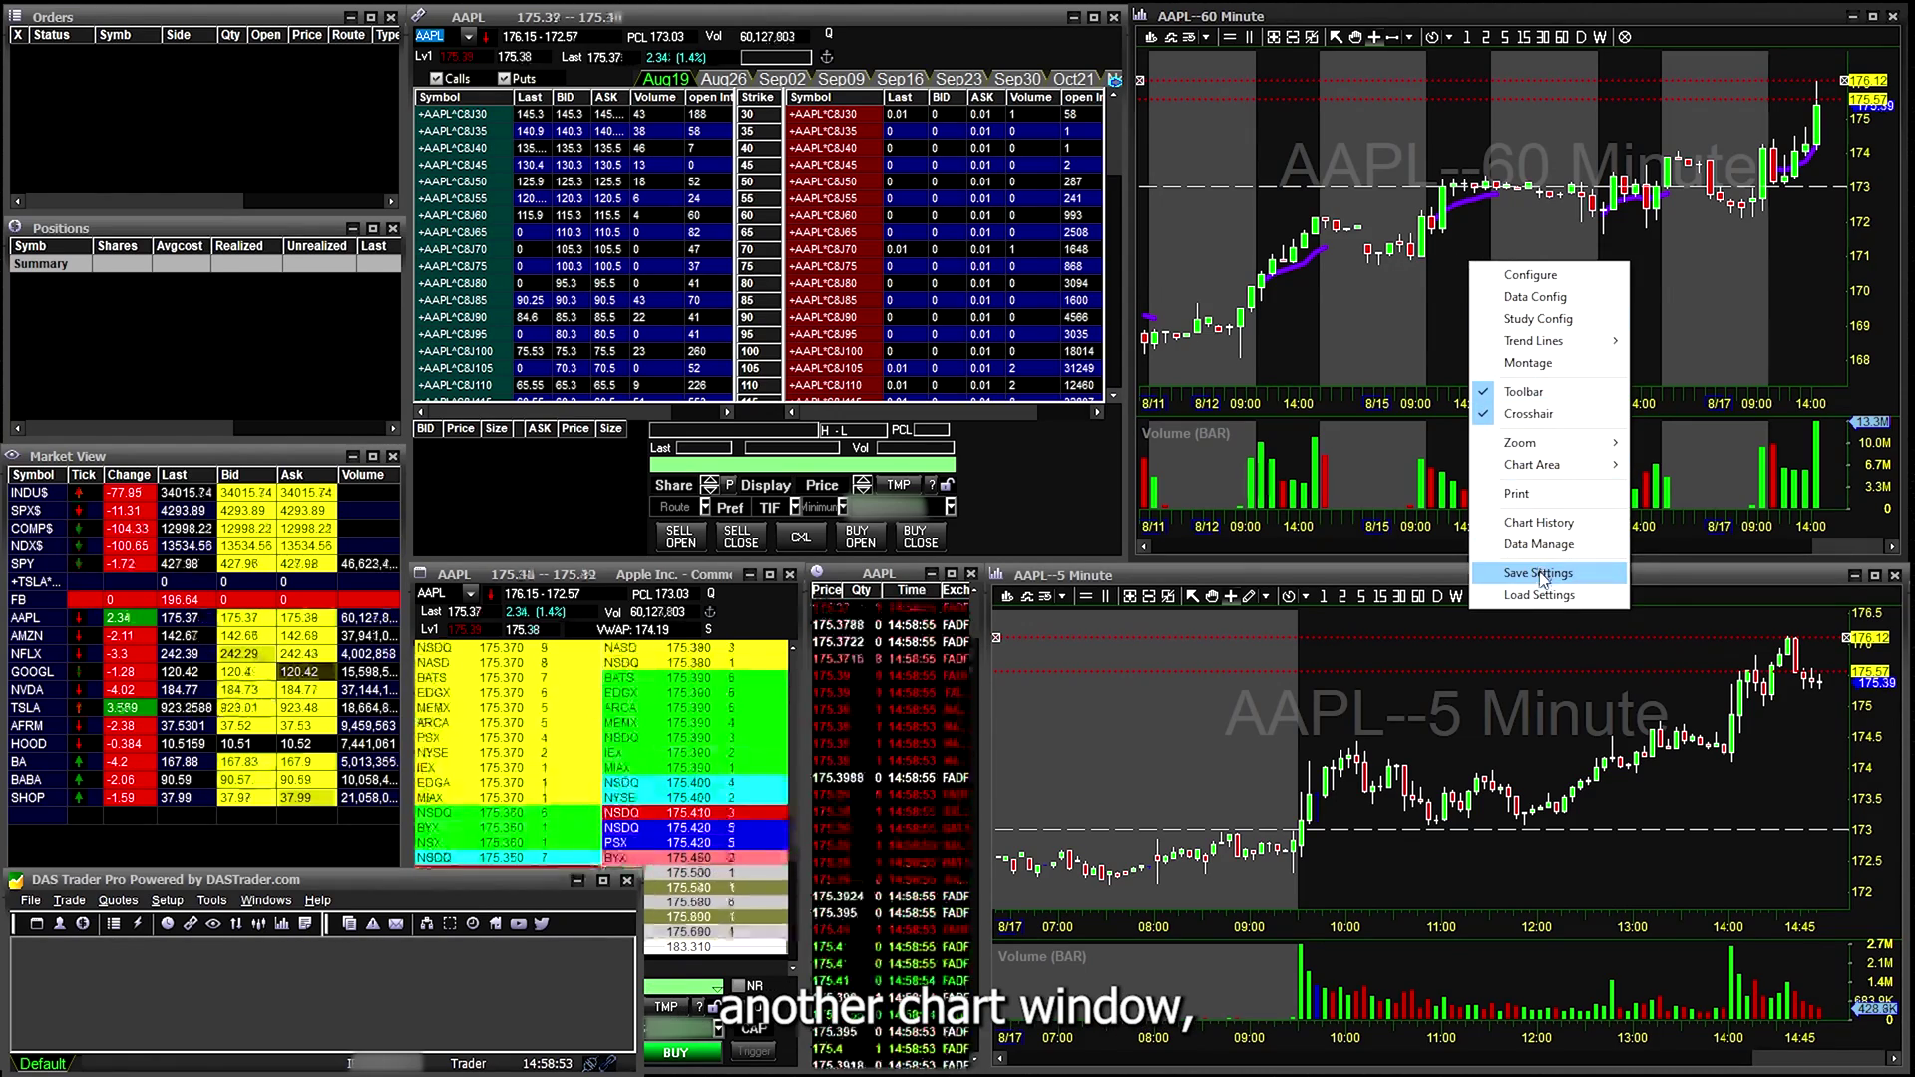
pyautogui.click(1543, 574)
pyautogui.rightClick(1463, 284)
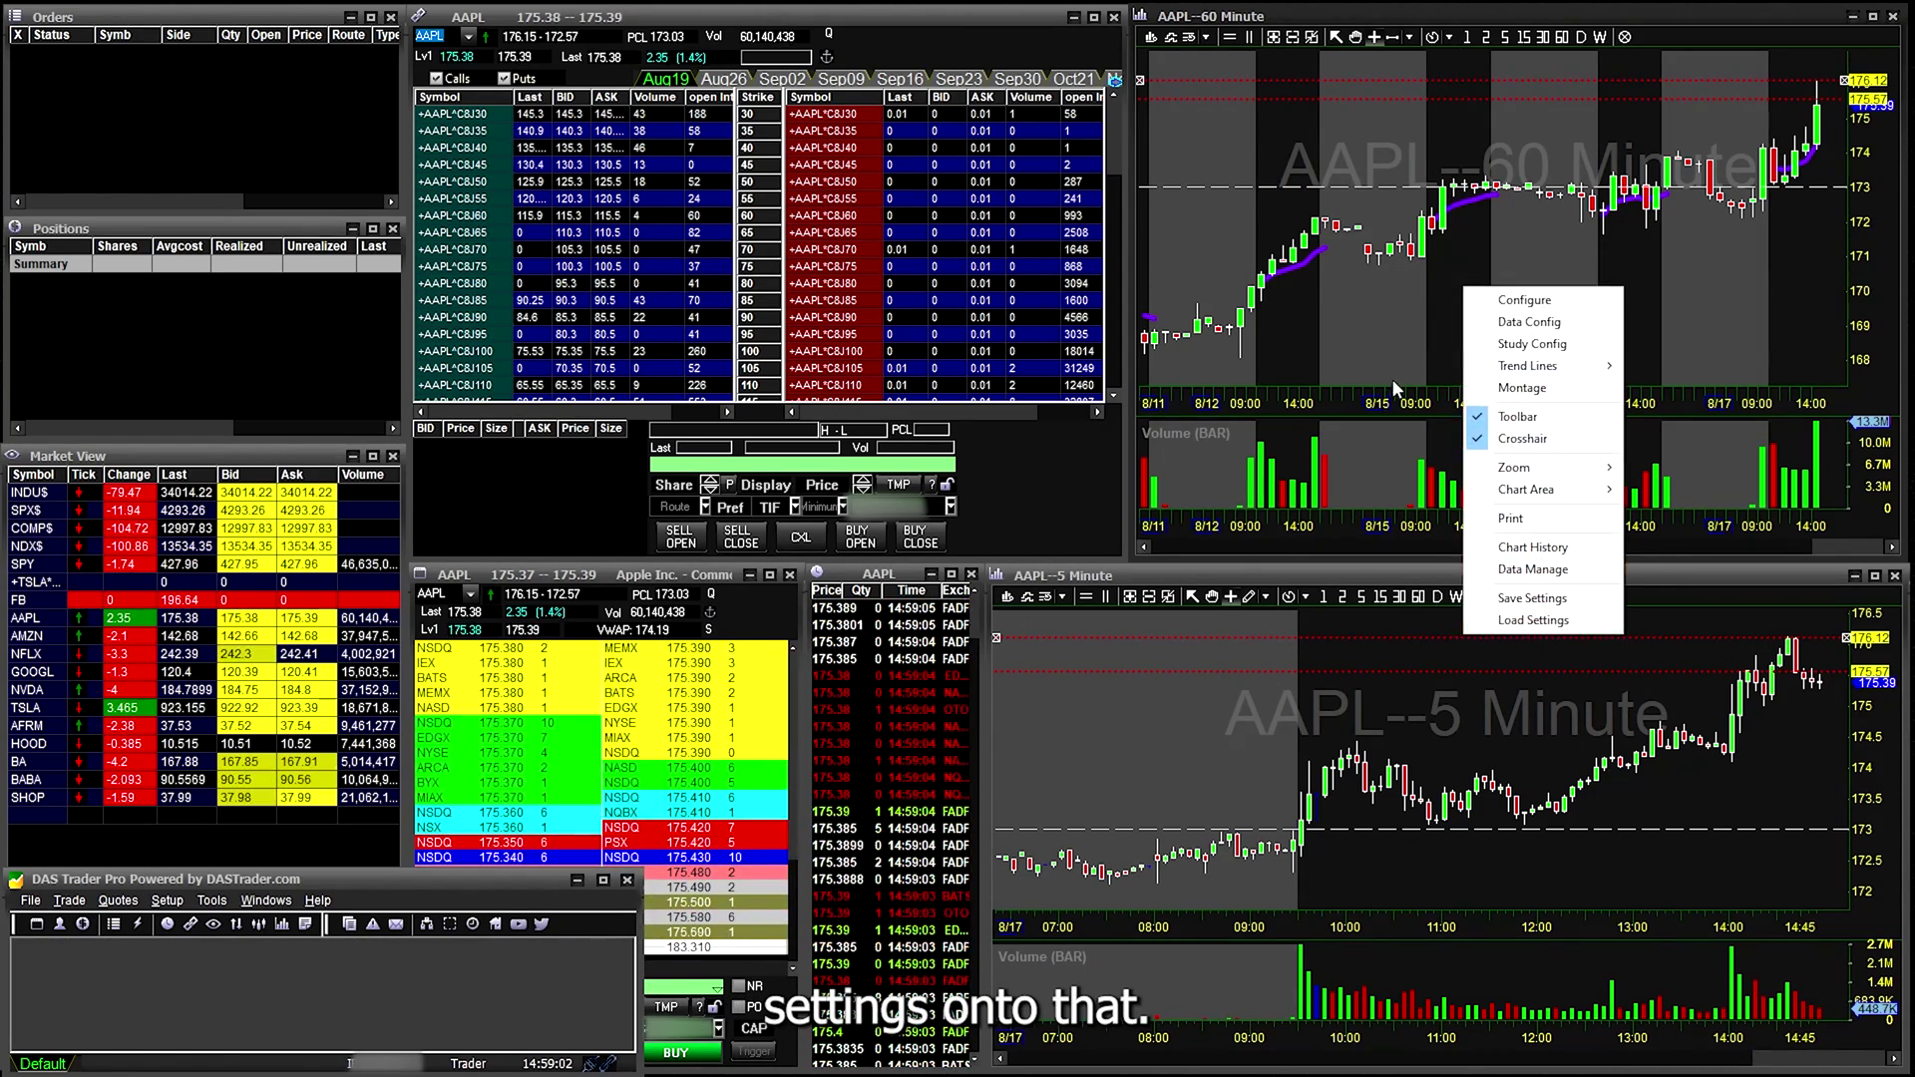
pyautogui.click(1368, 323)
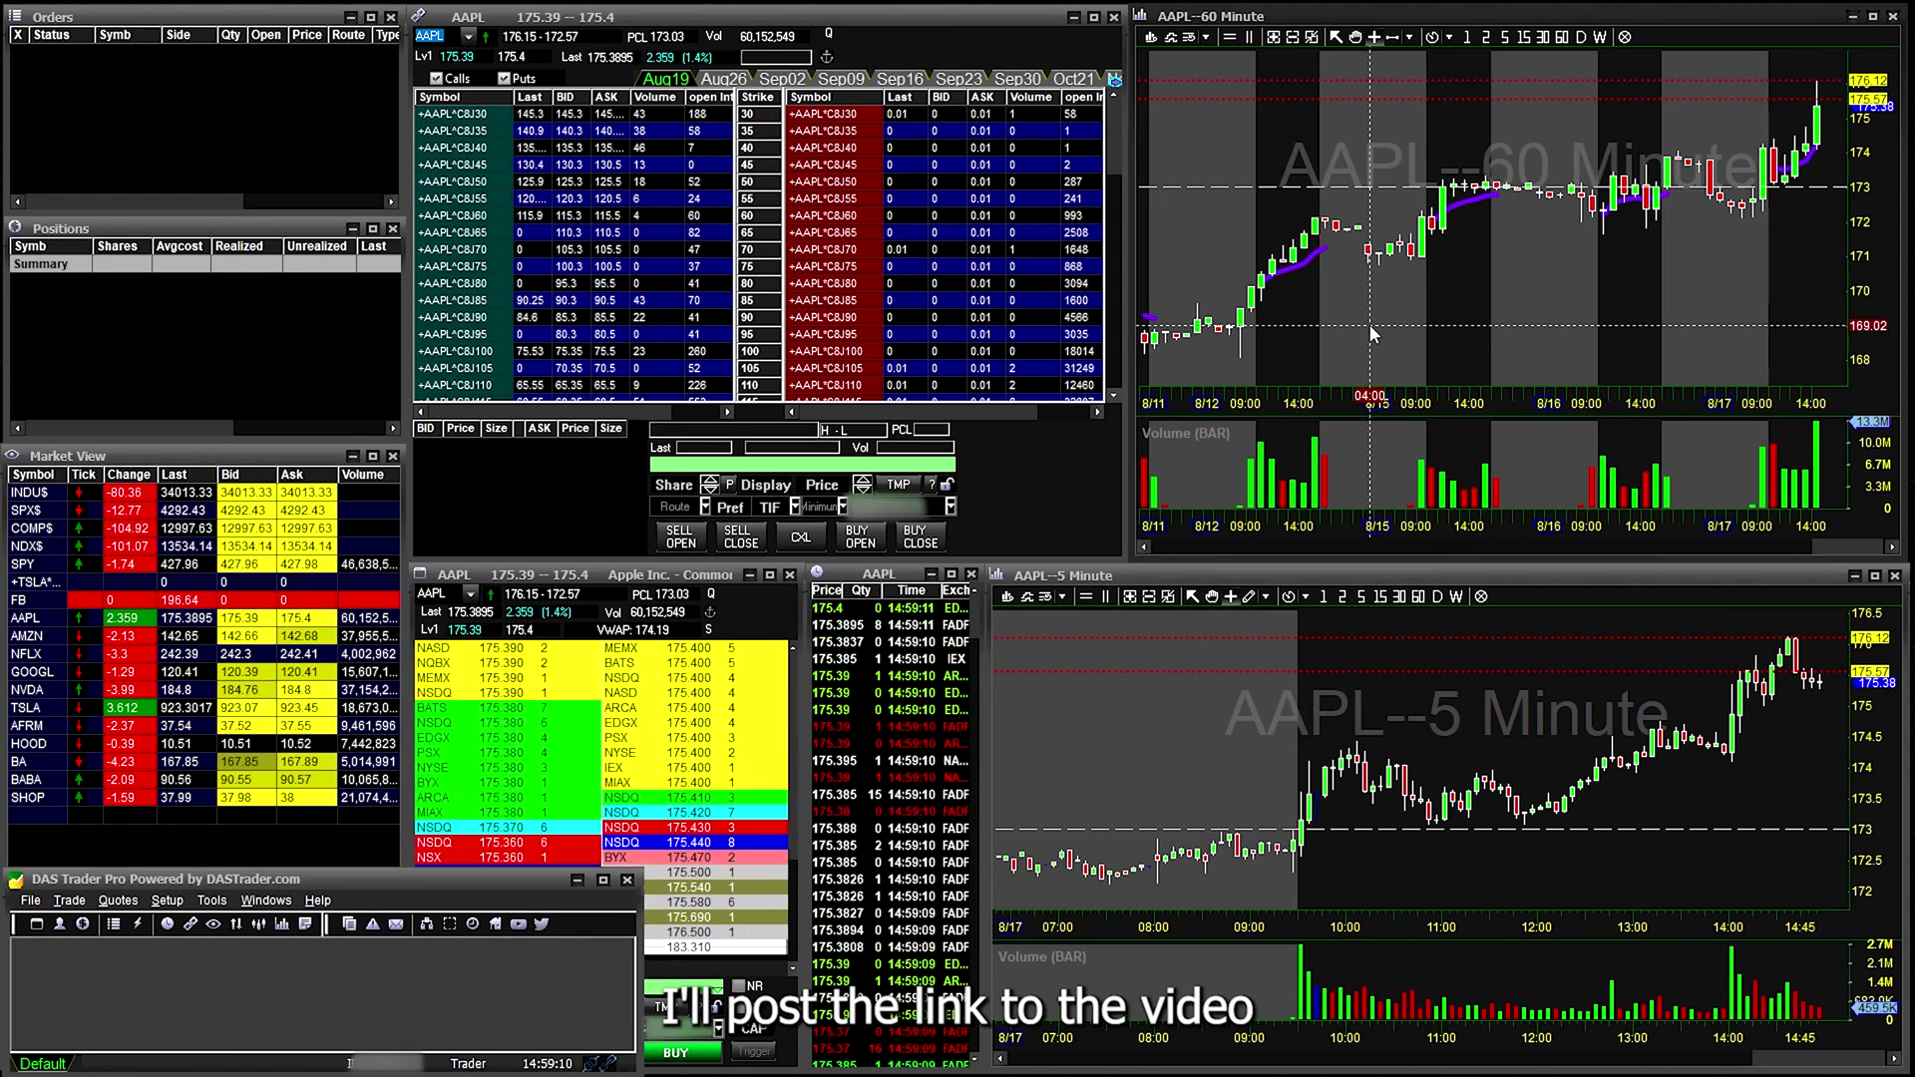
# Step: Open the Alert & Trigger window from the Tools menu
pyautogui.click(167, 901)
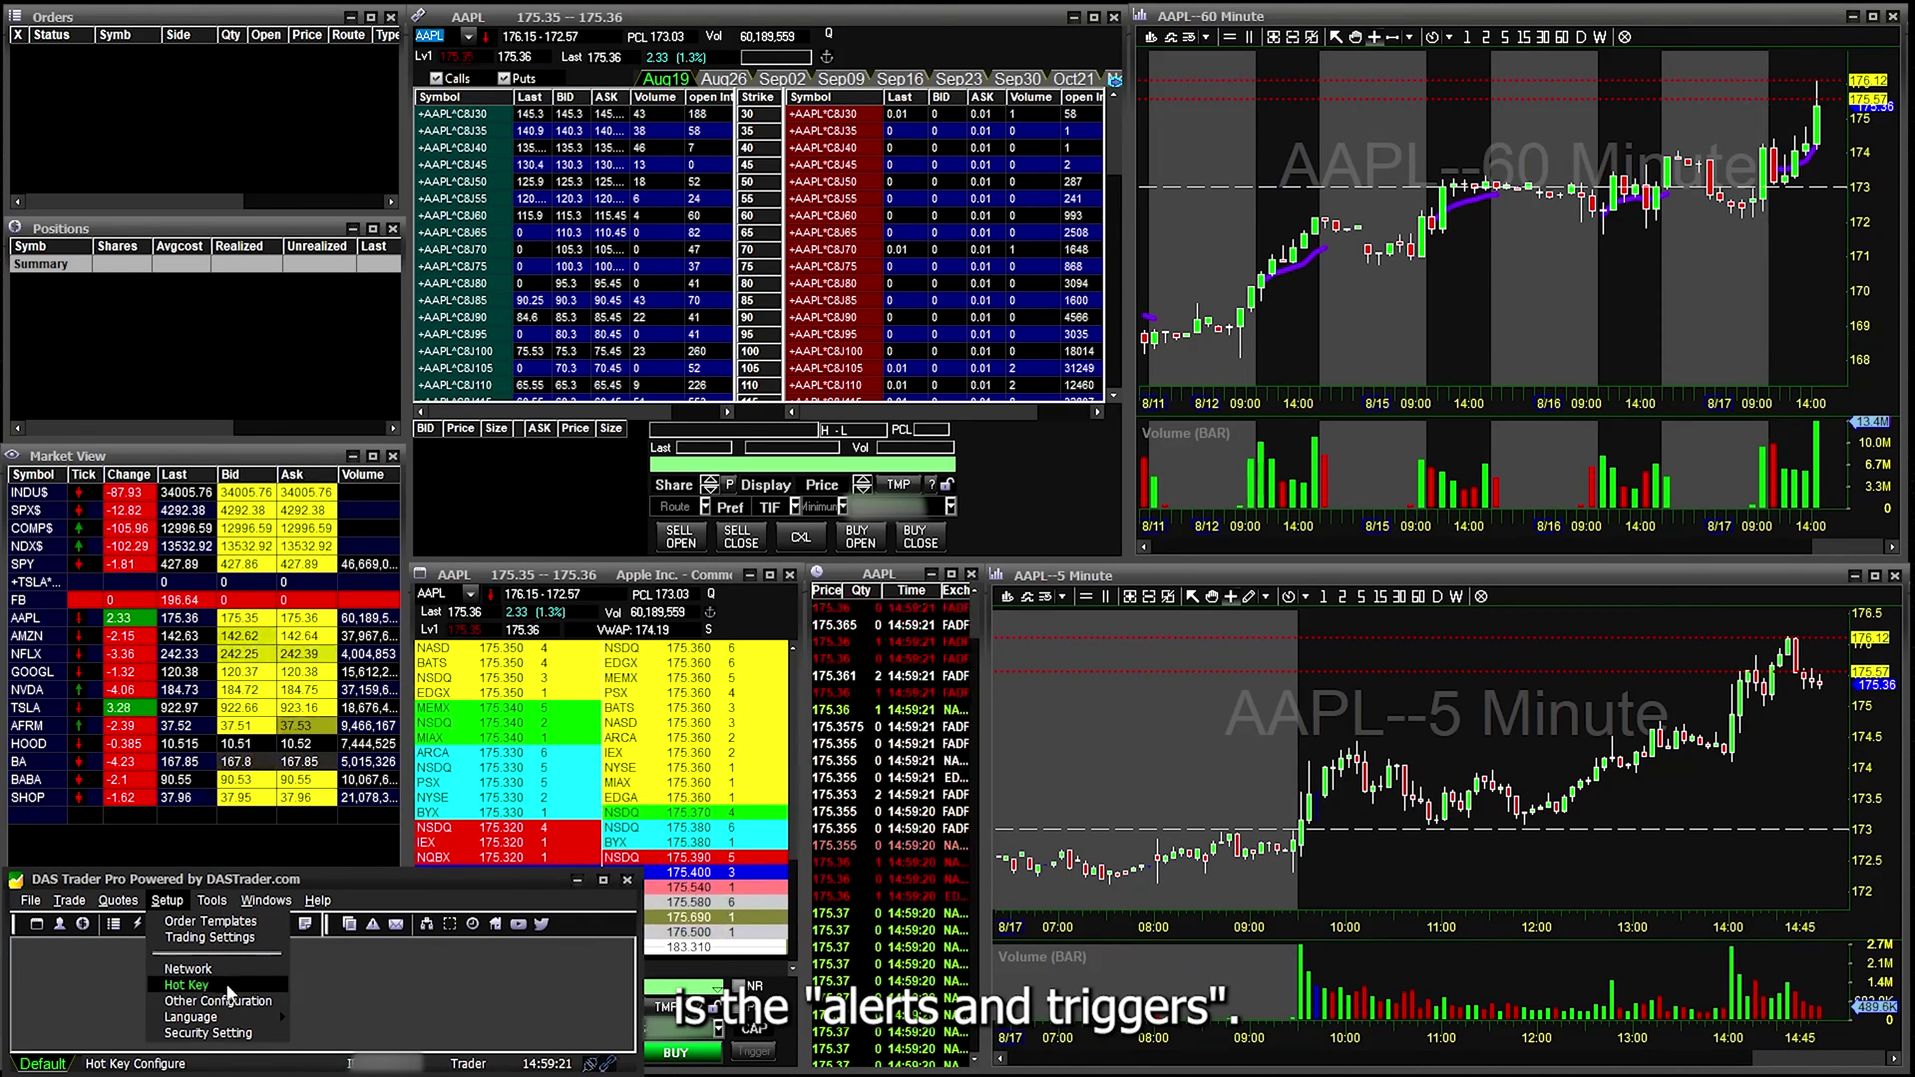
pyautogui.click(212, 902)
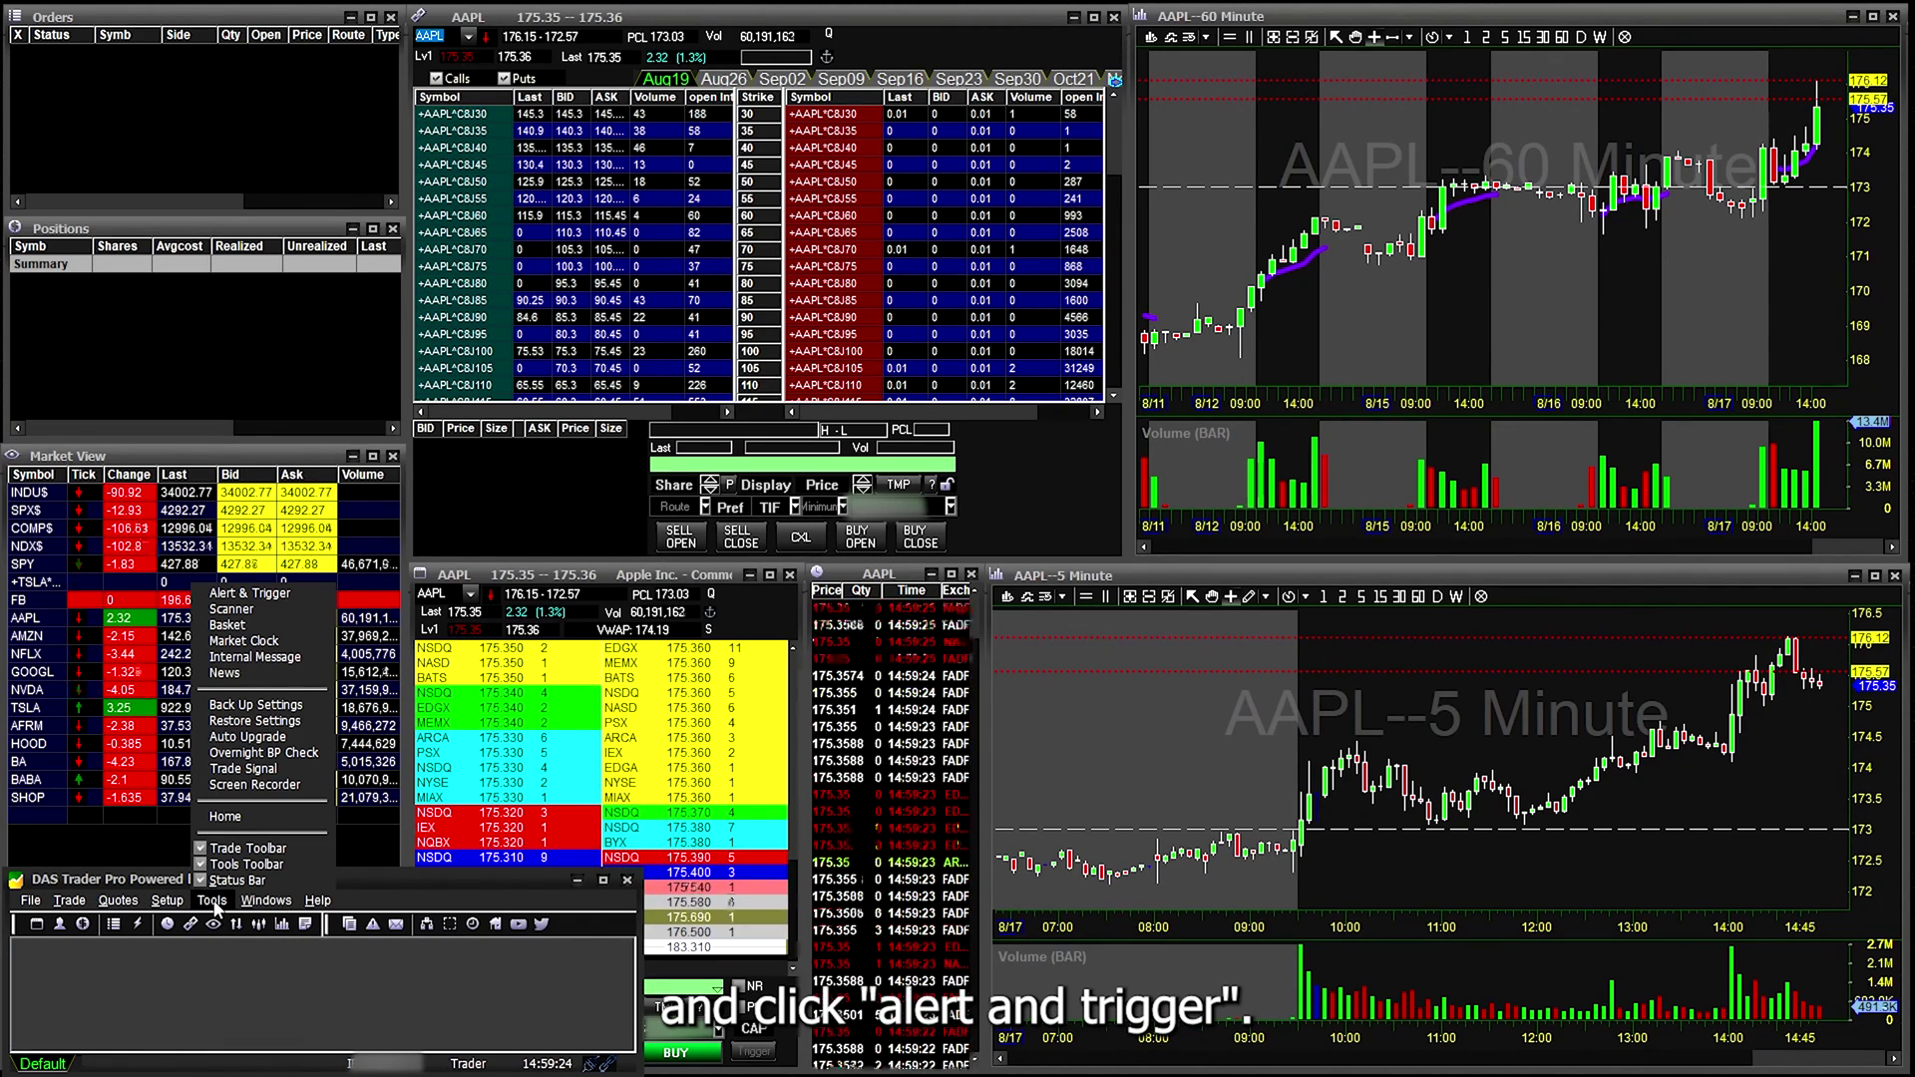
pyautogui.click(265, 596)
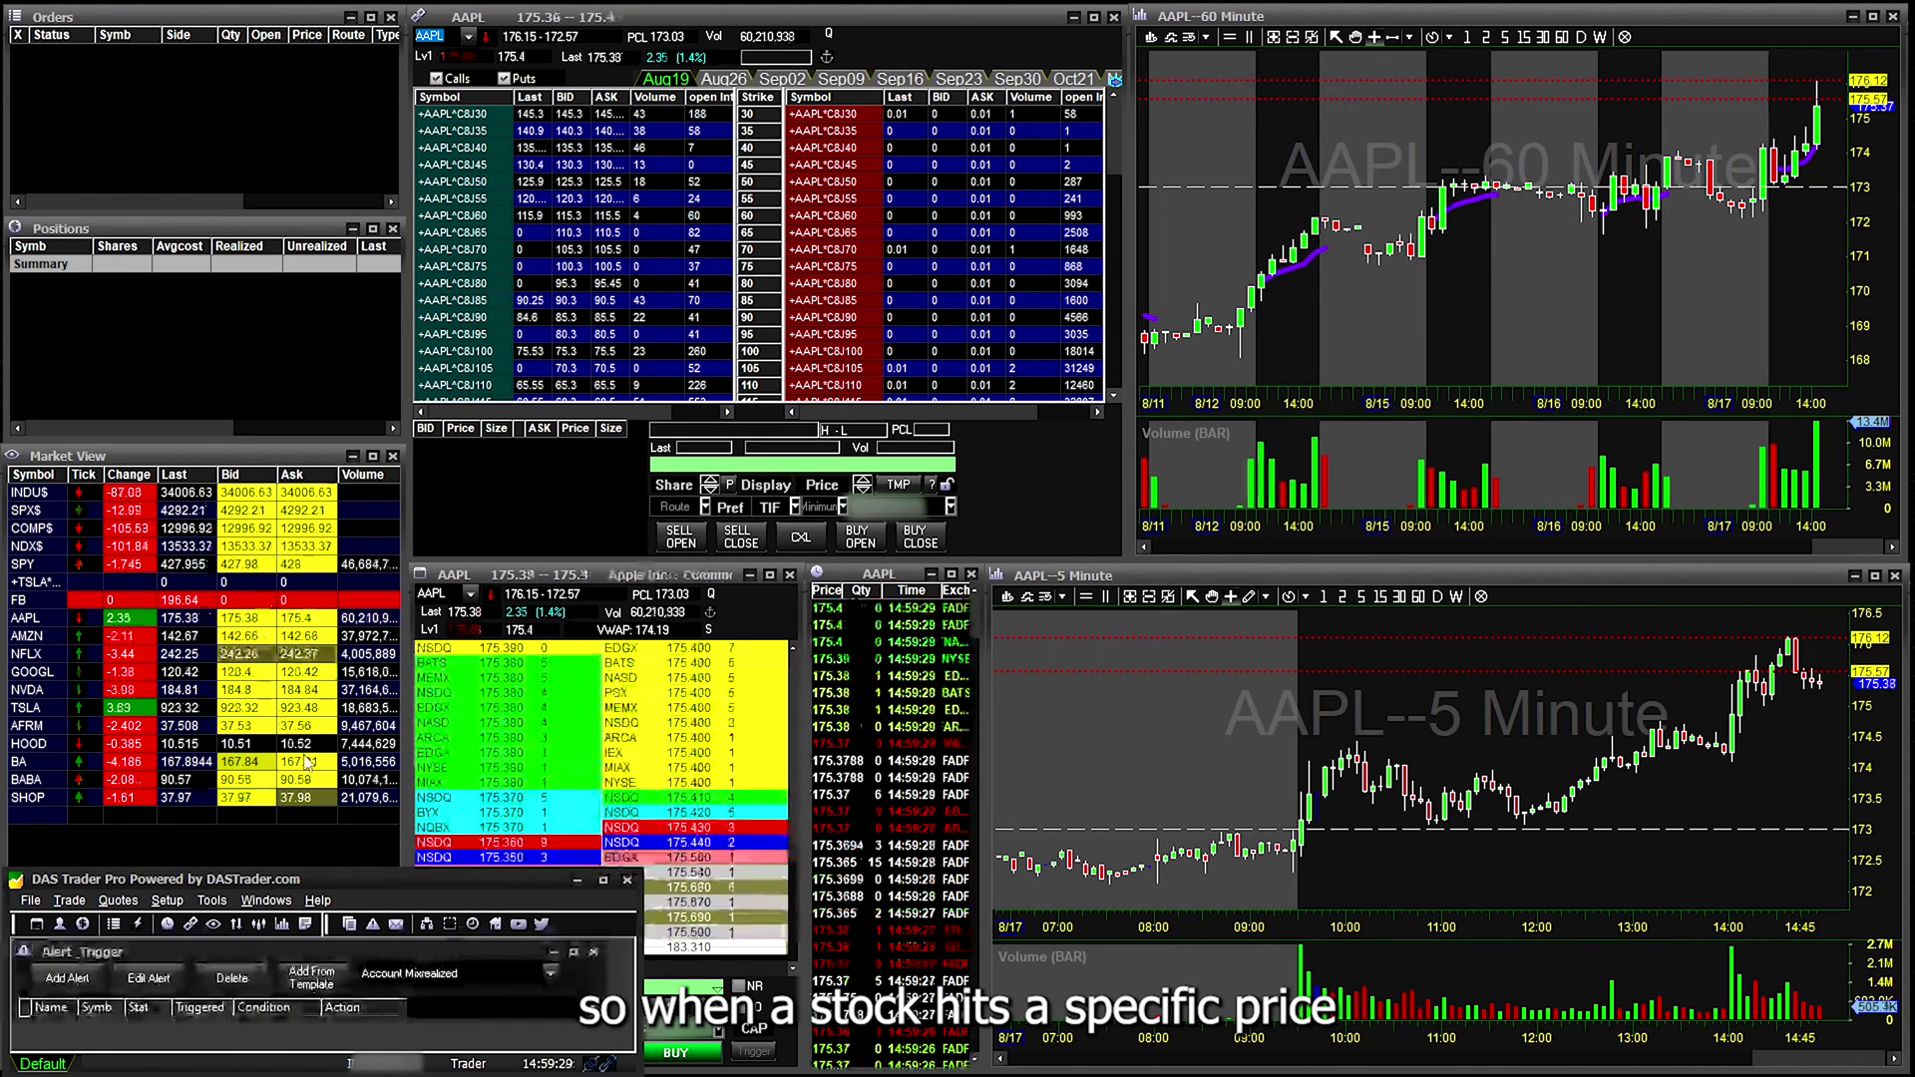
# Step: Move the Alert_Trigger window higher and stretch it taller to show all alerts
pyautogui.rightClick(439, 956)
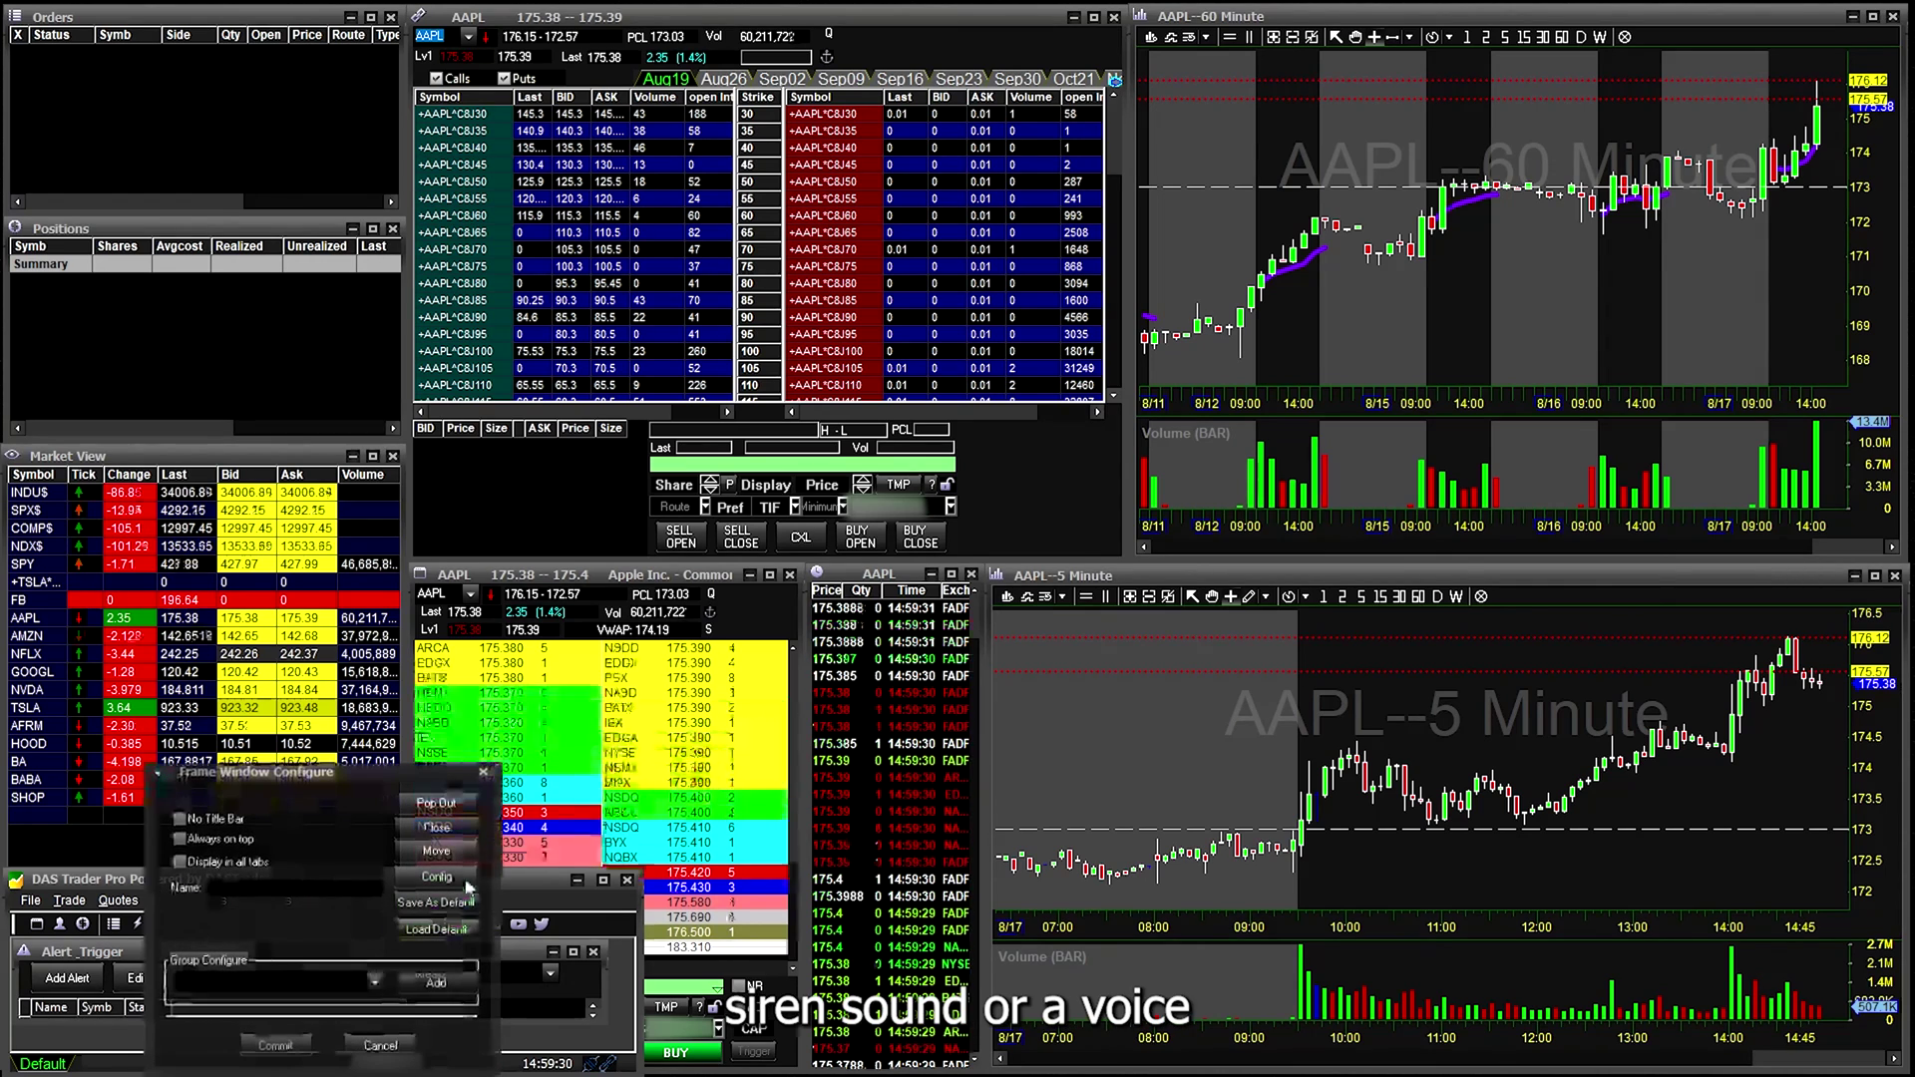
pyautogui.click(454, 813)
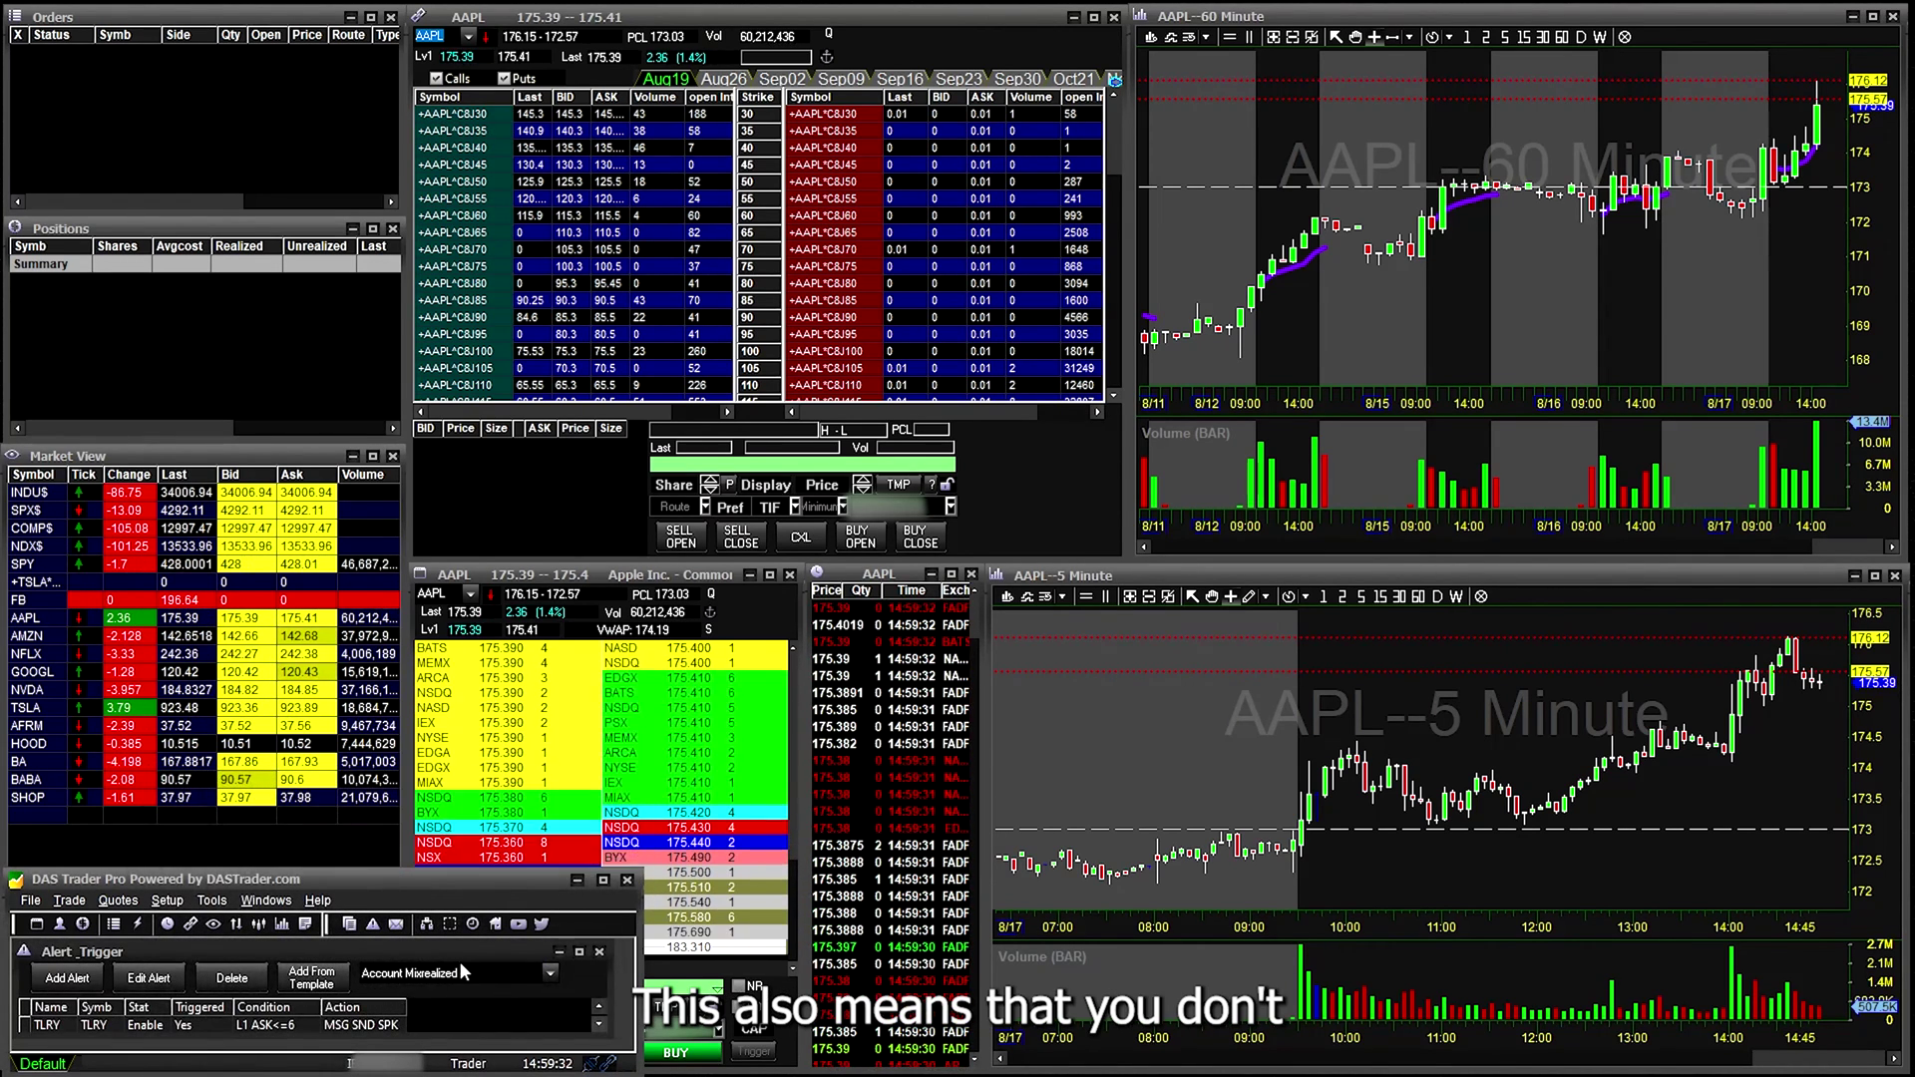
pyautogui.moveTo(461, 948); pyautogui.dragTo(686, 365)
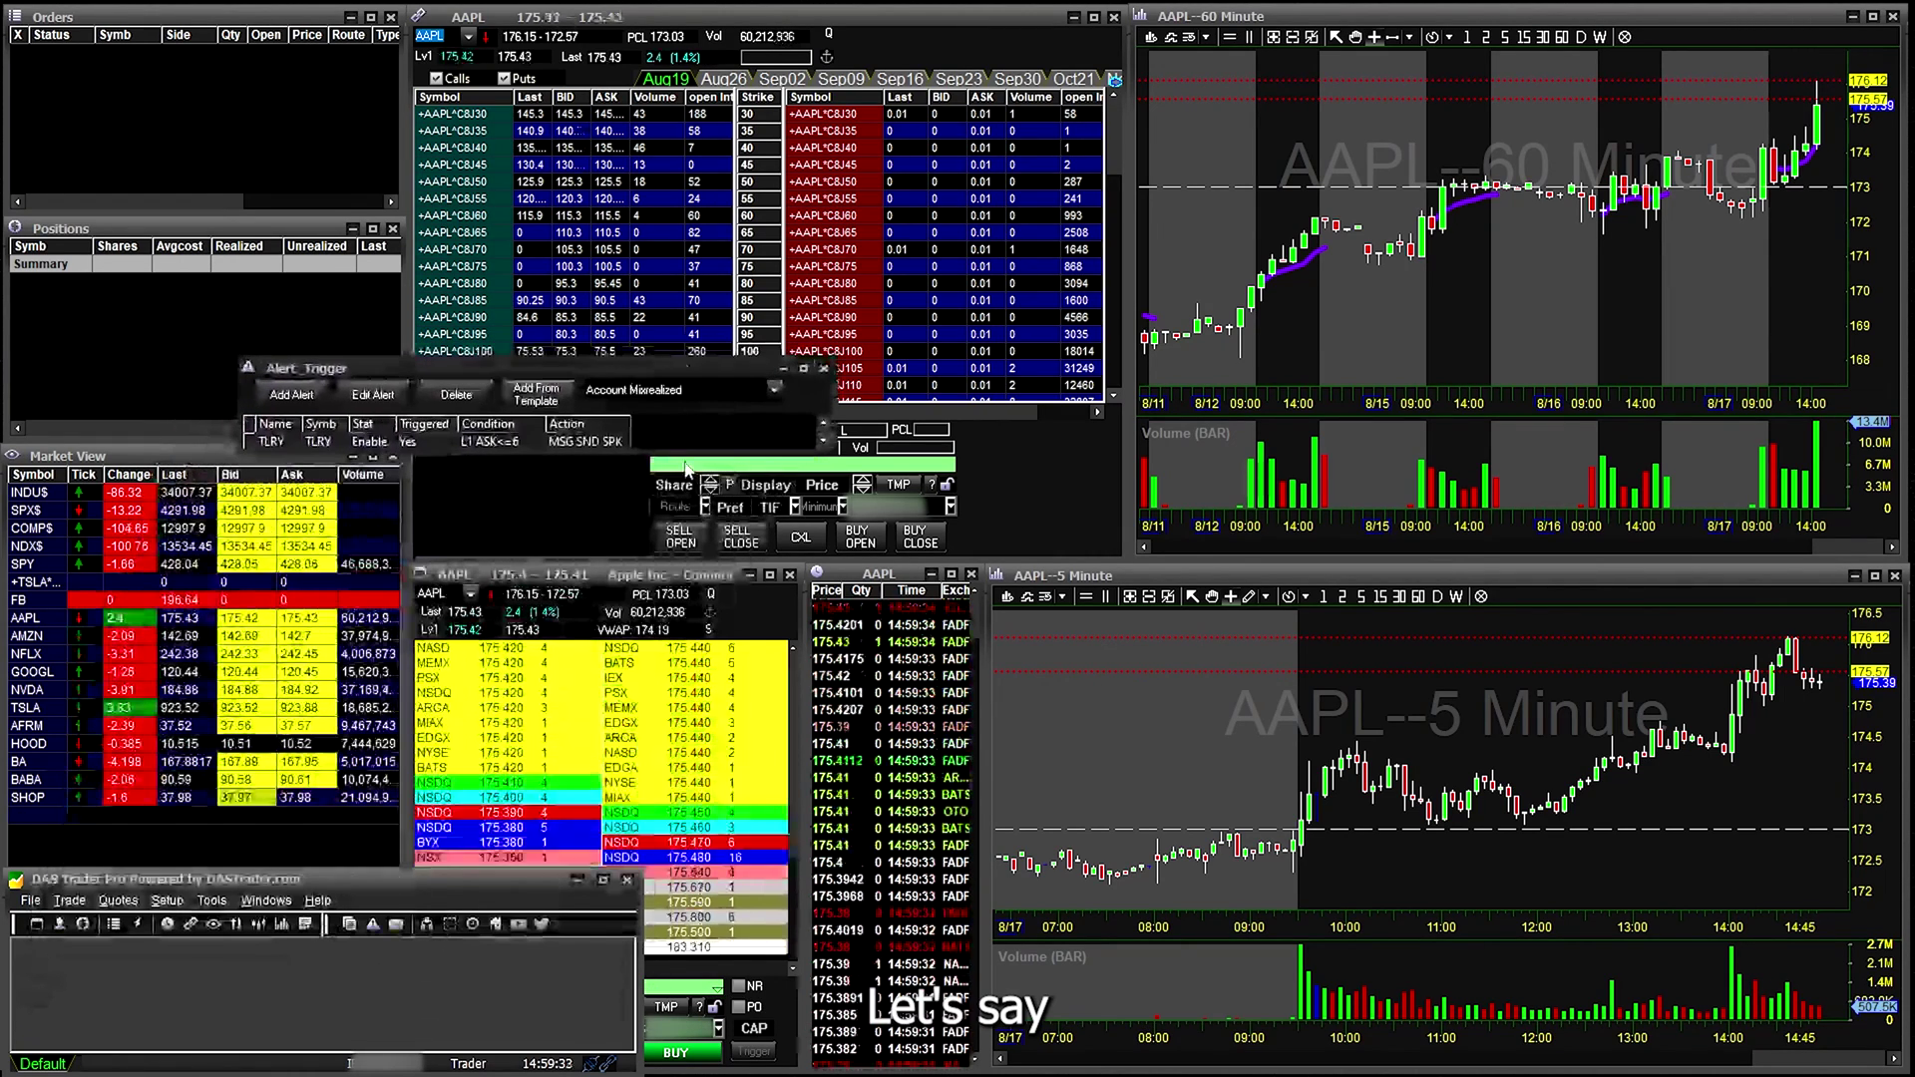
pyautogui.moveTo(679, 450); pyautogui.dragTo(694, 664)
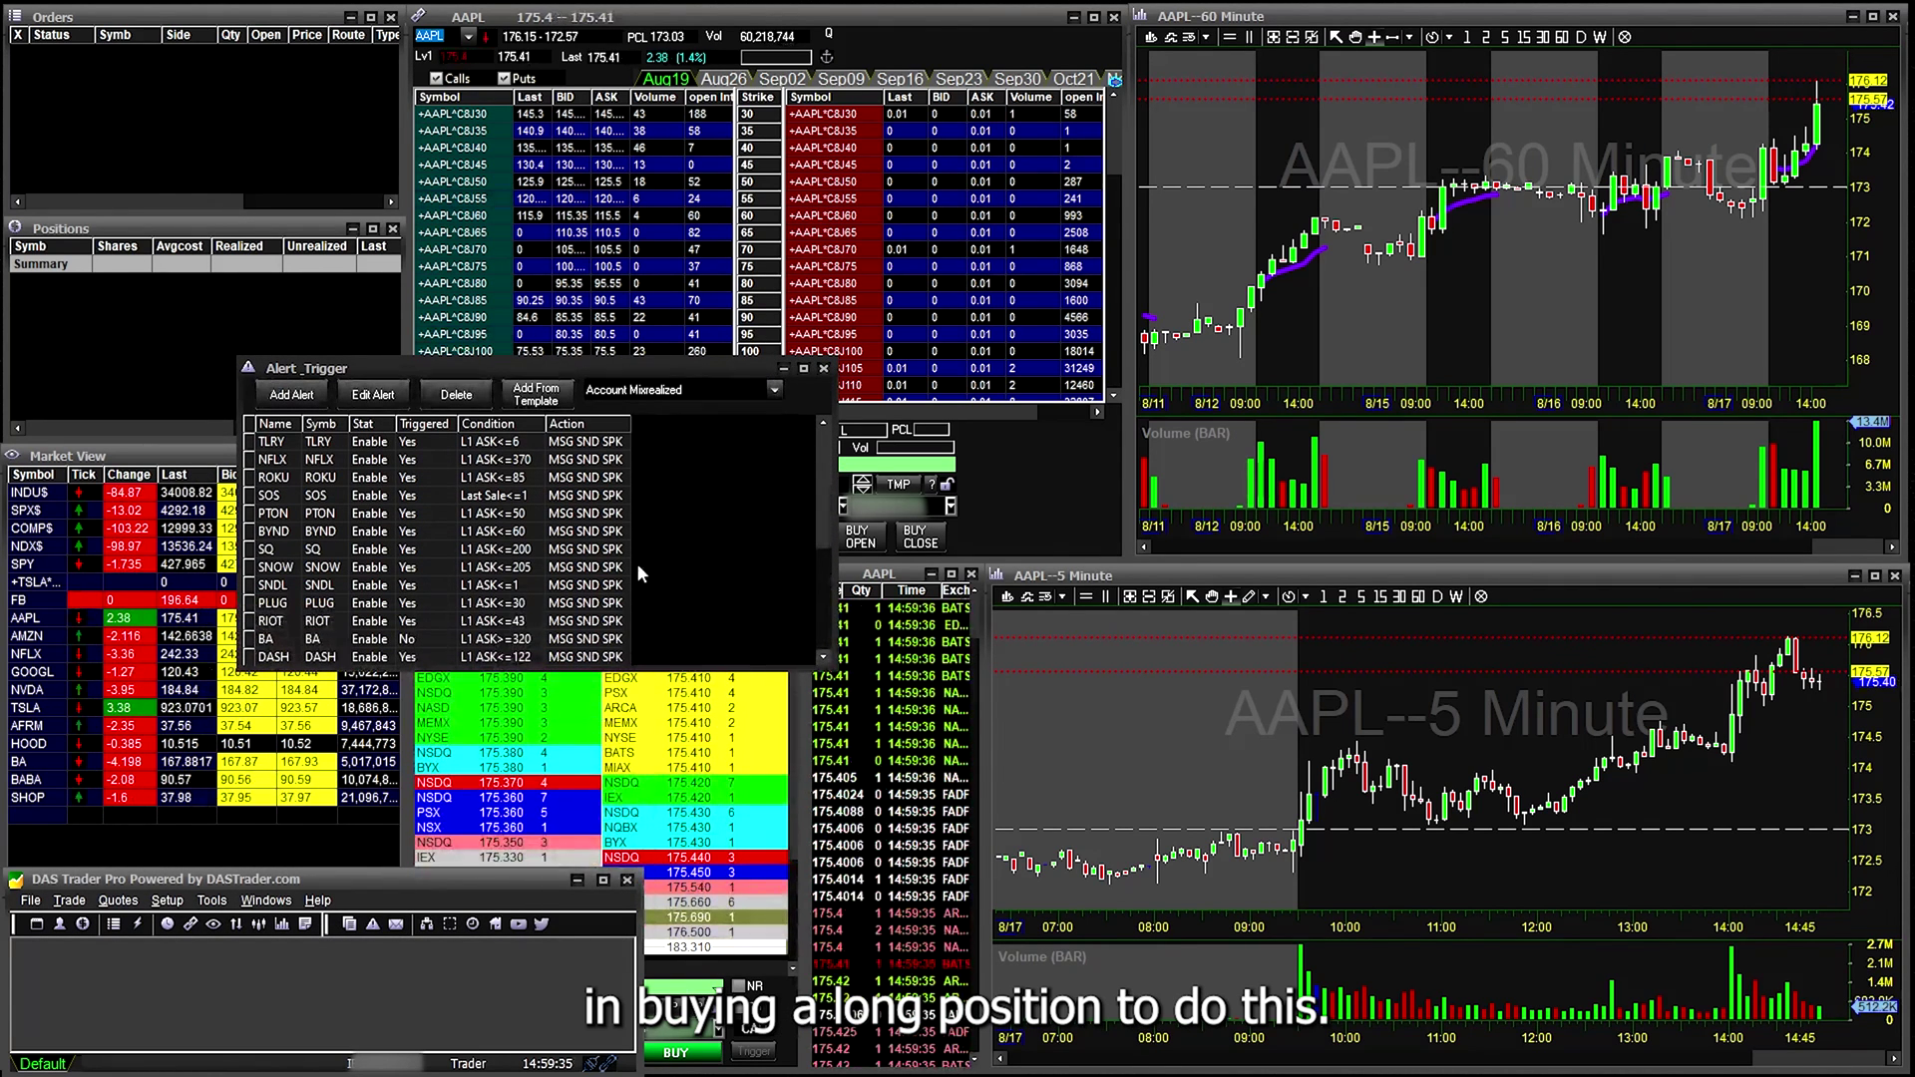
# Step: Start a new alert, entering its name and the symbol AAPL
pyautogui.click(289, 395)
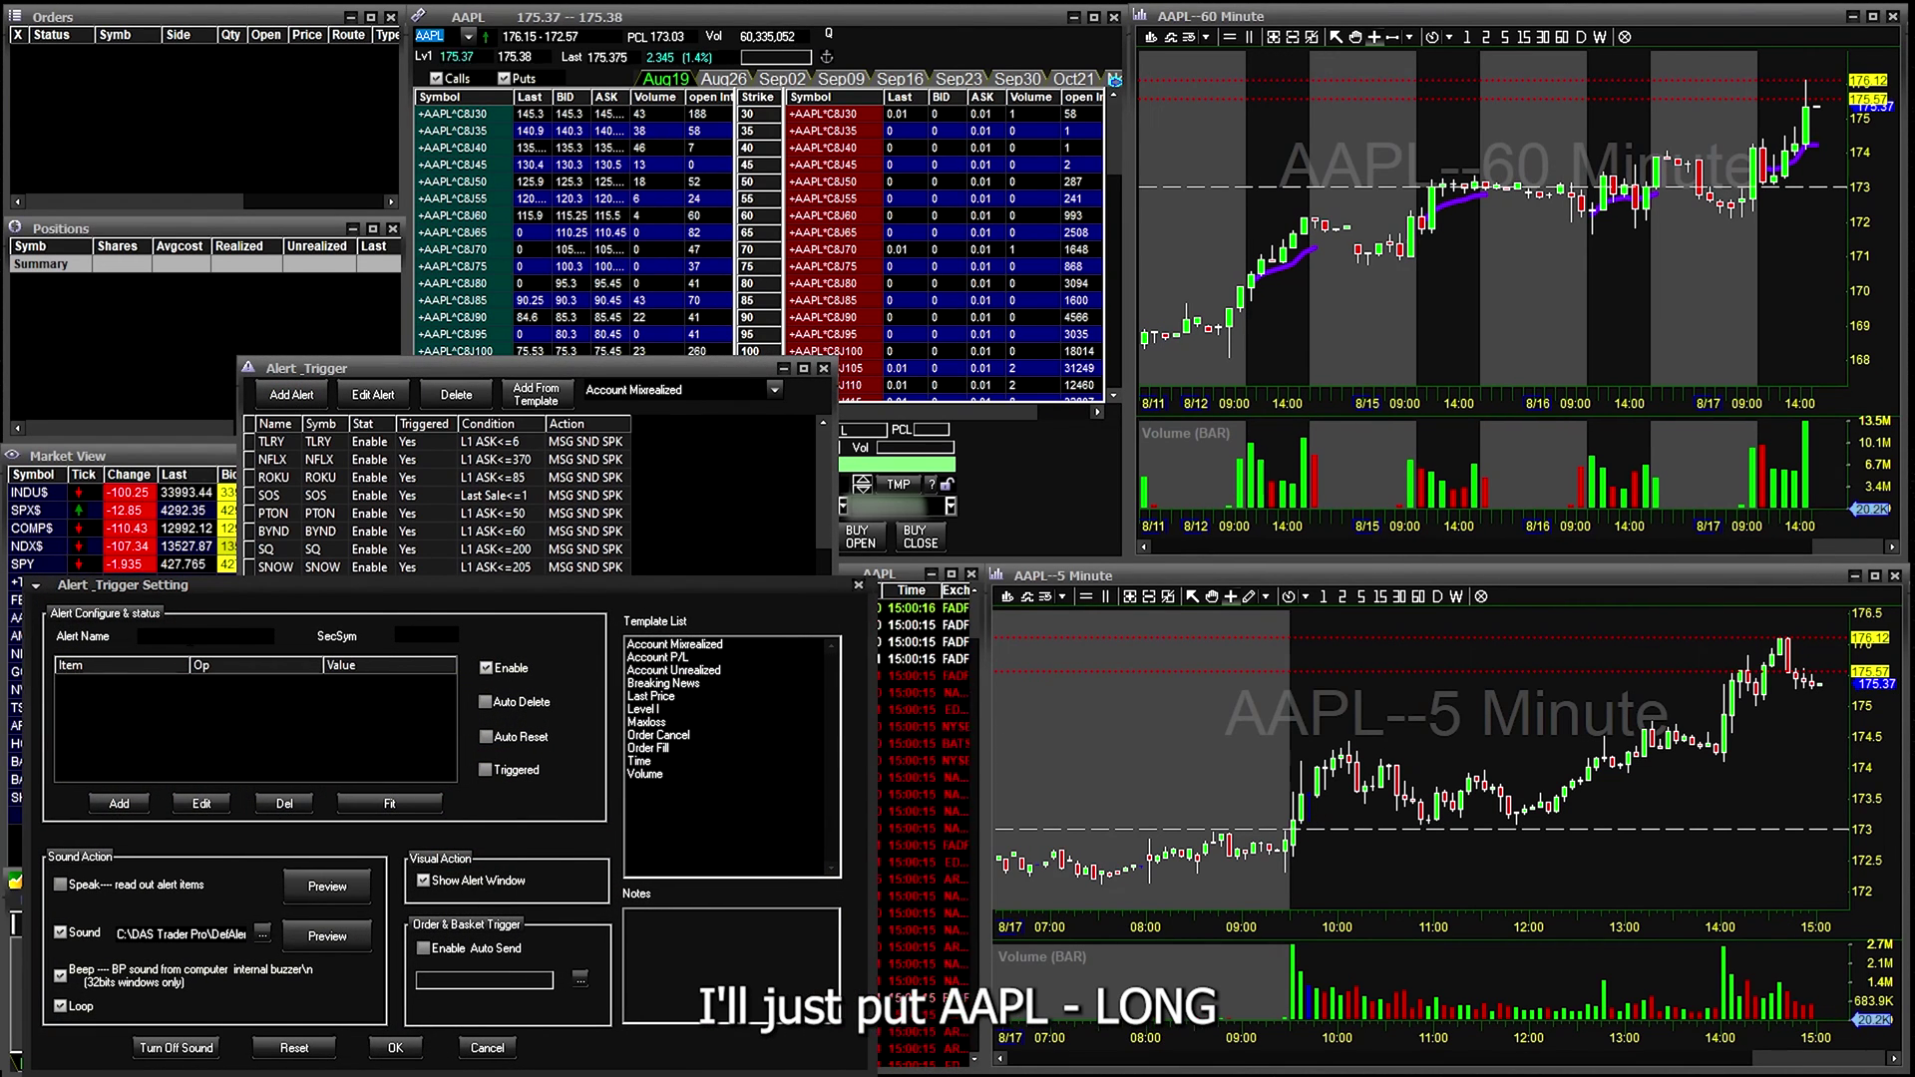
pyautogui.write('AAPL -')
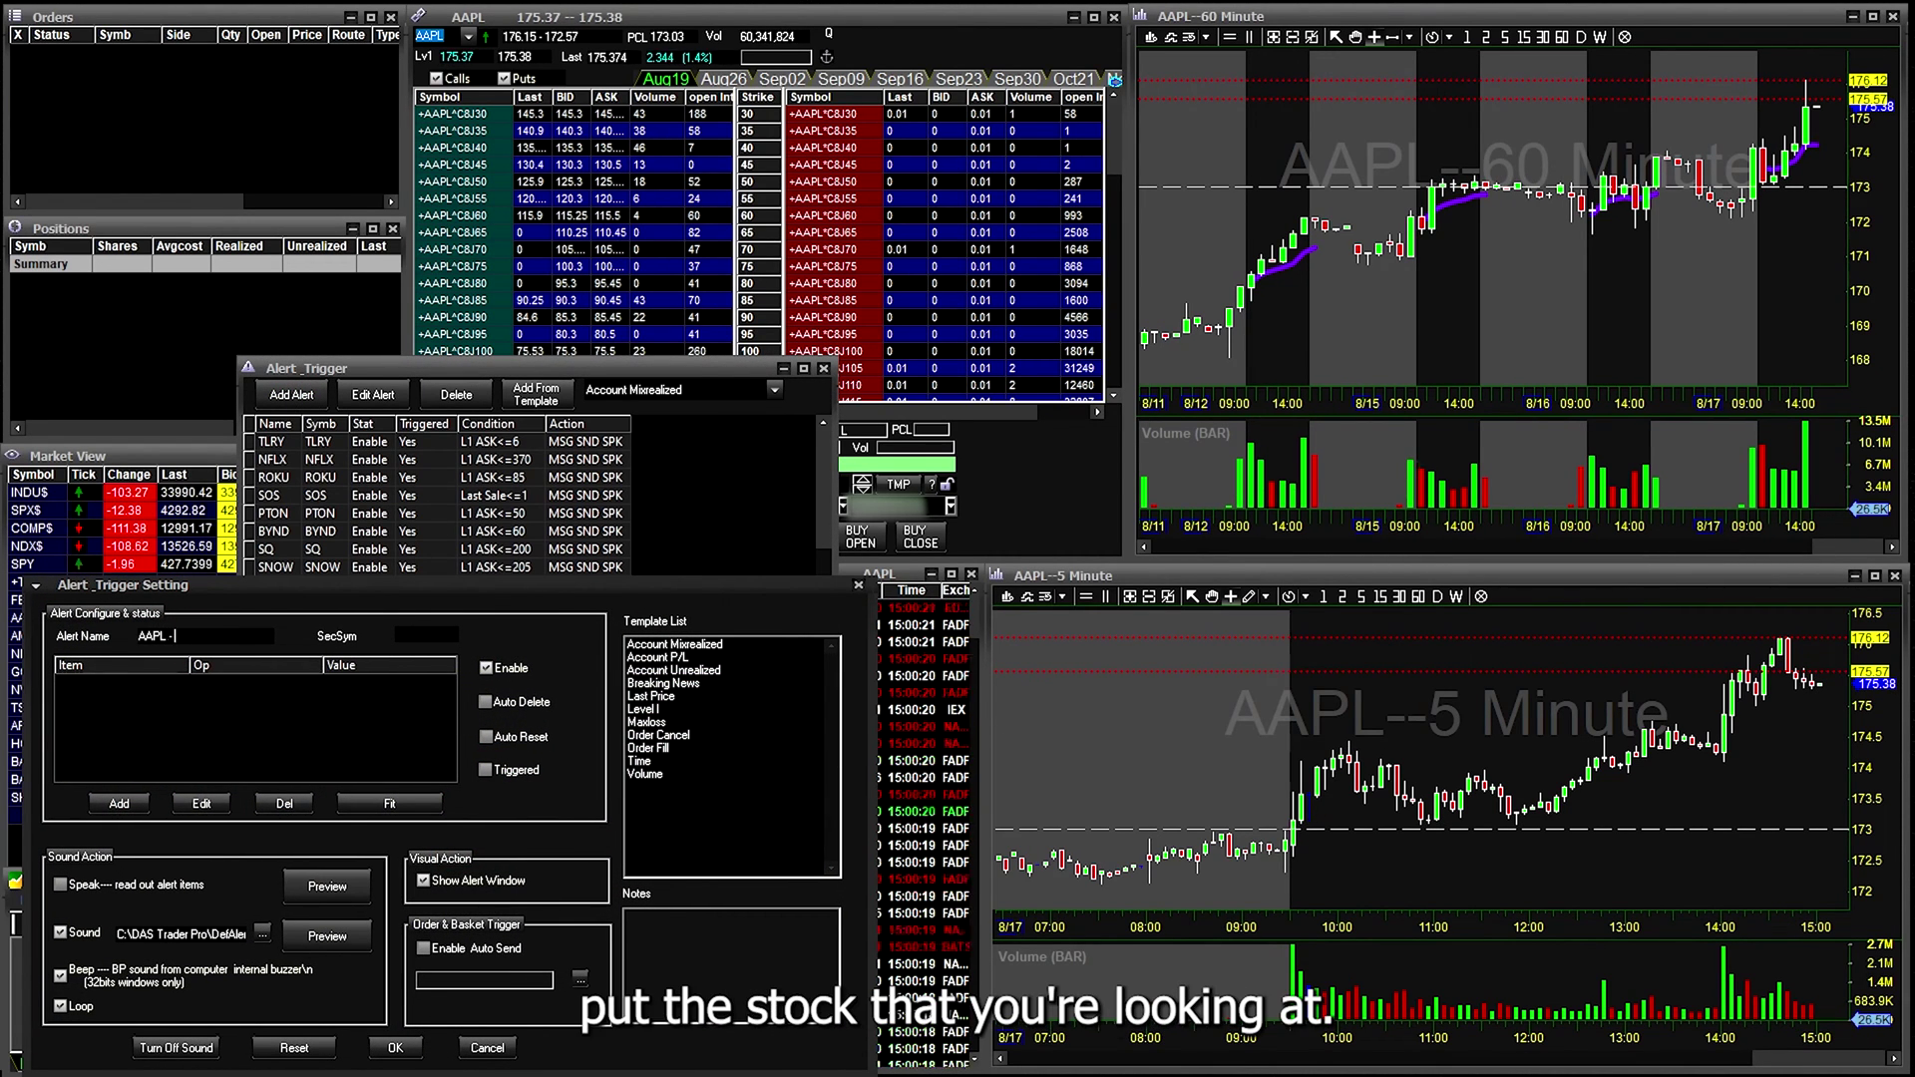
pyautogui.write('G')
pyautogui.click(424, 635)
pyautogui.write('AAPL')
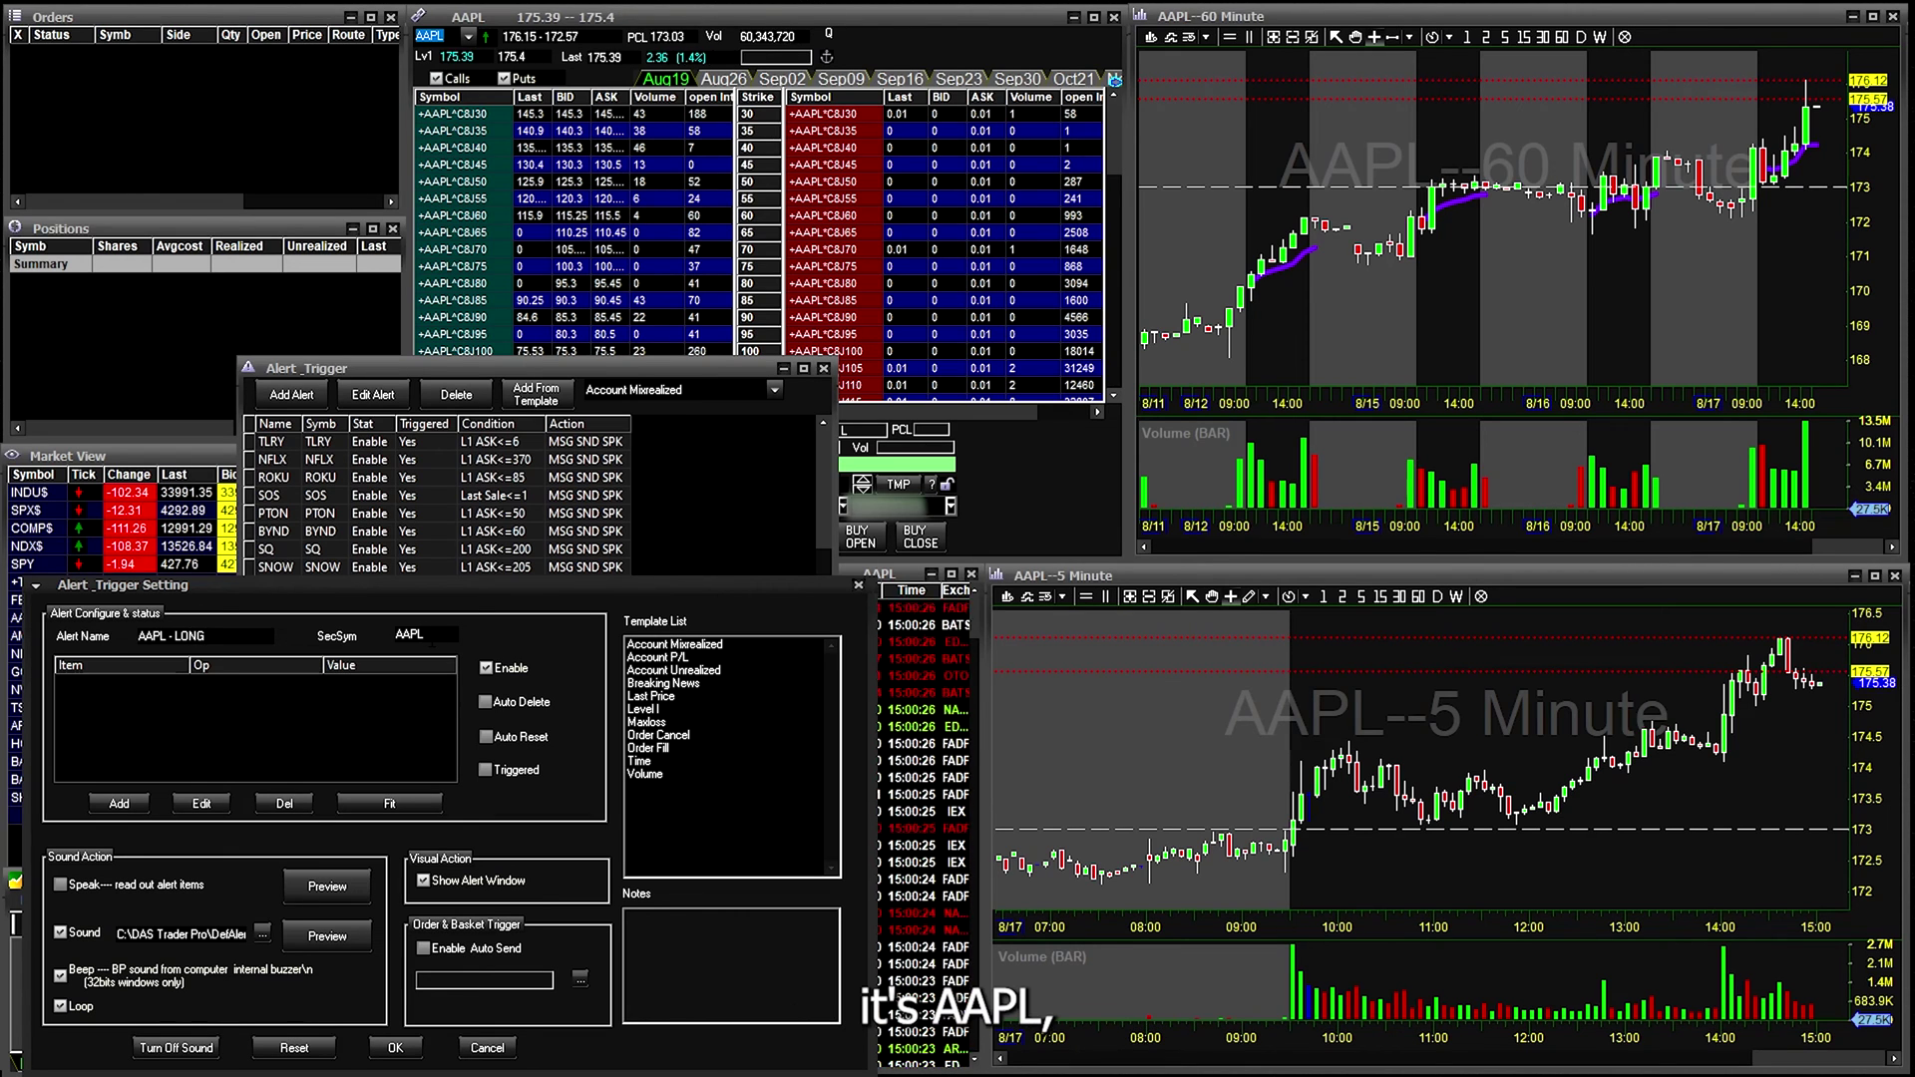
# Step: Add the trigger rule L1 ASK <= 150 and confirm the alert
pyautogui.click(119, 804)
pyautogui.click(394, 781)
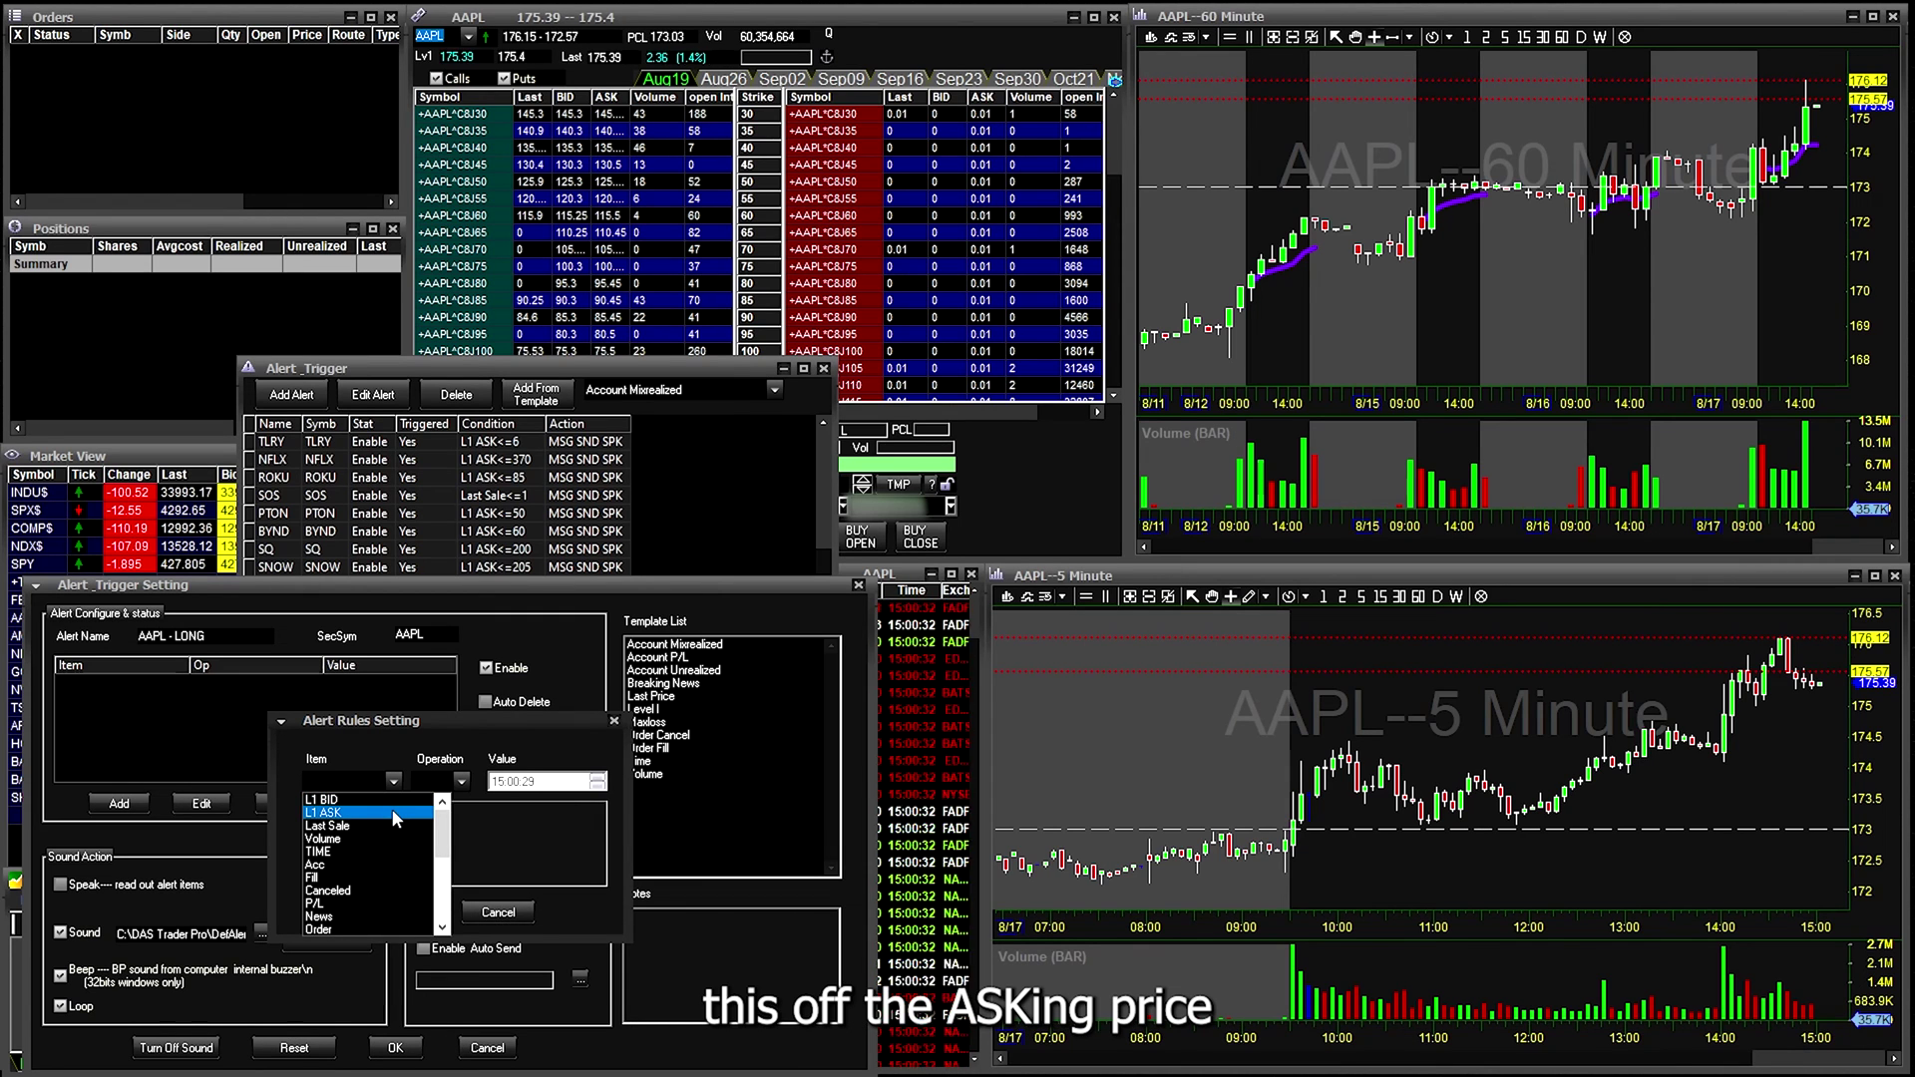
pyautogui.click(392, 812)
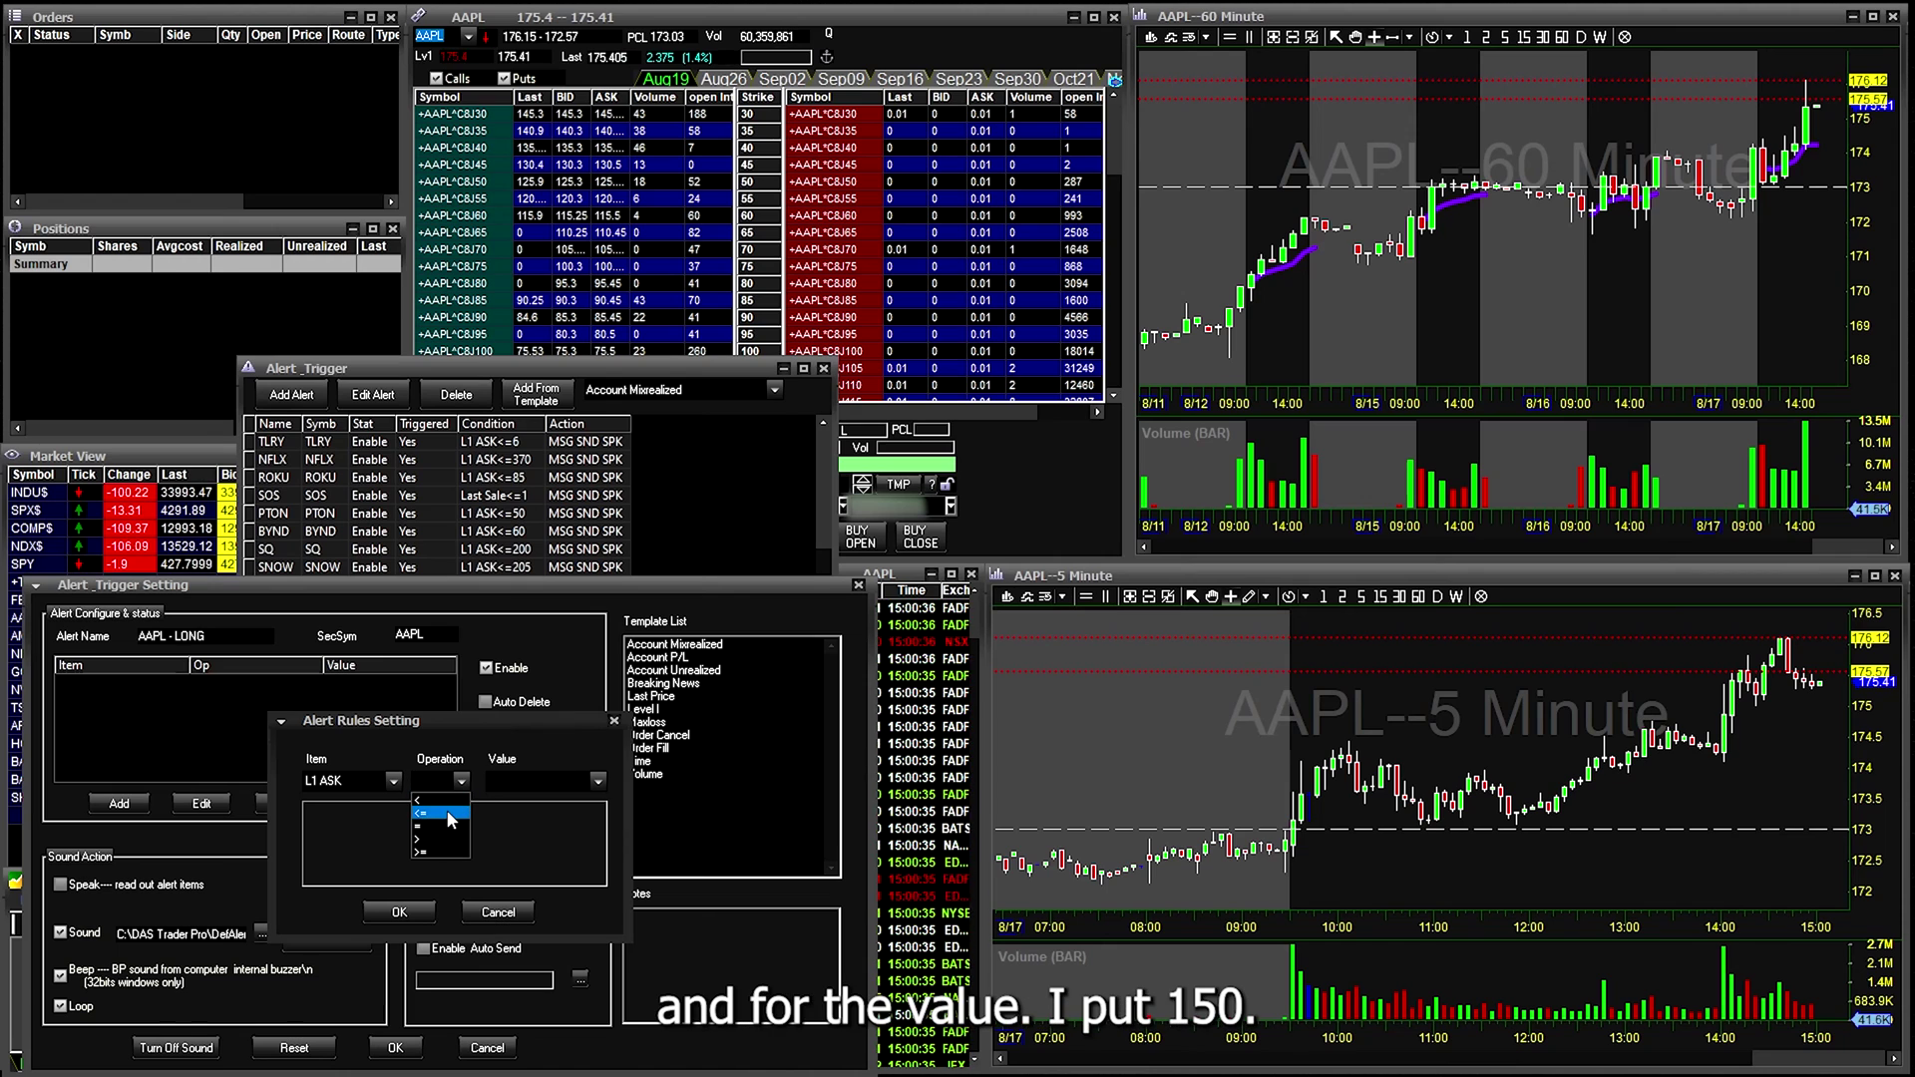
pyautogui.click(447, 813)
pyautogui.click(538, 780)
pyautogui.write('150')
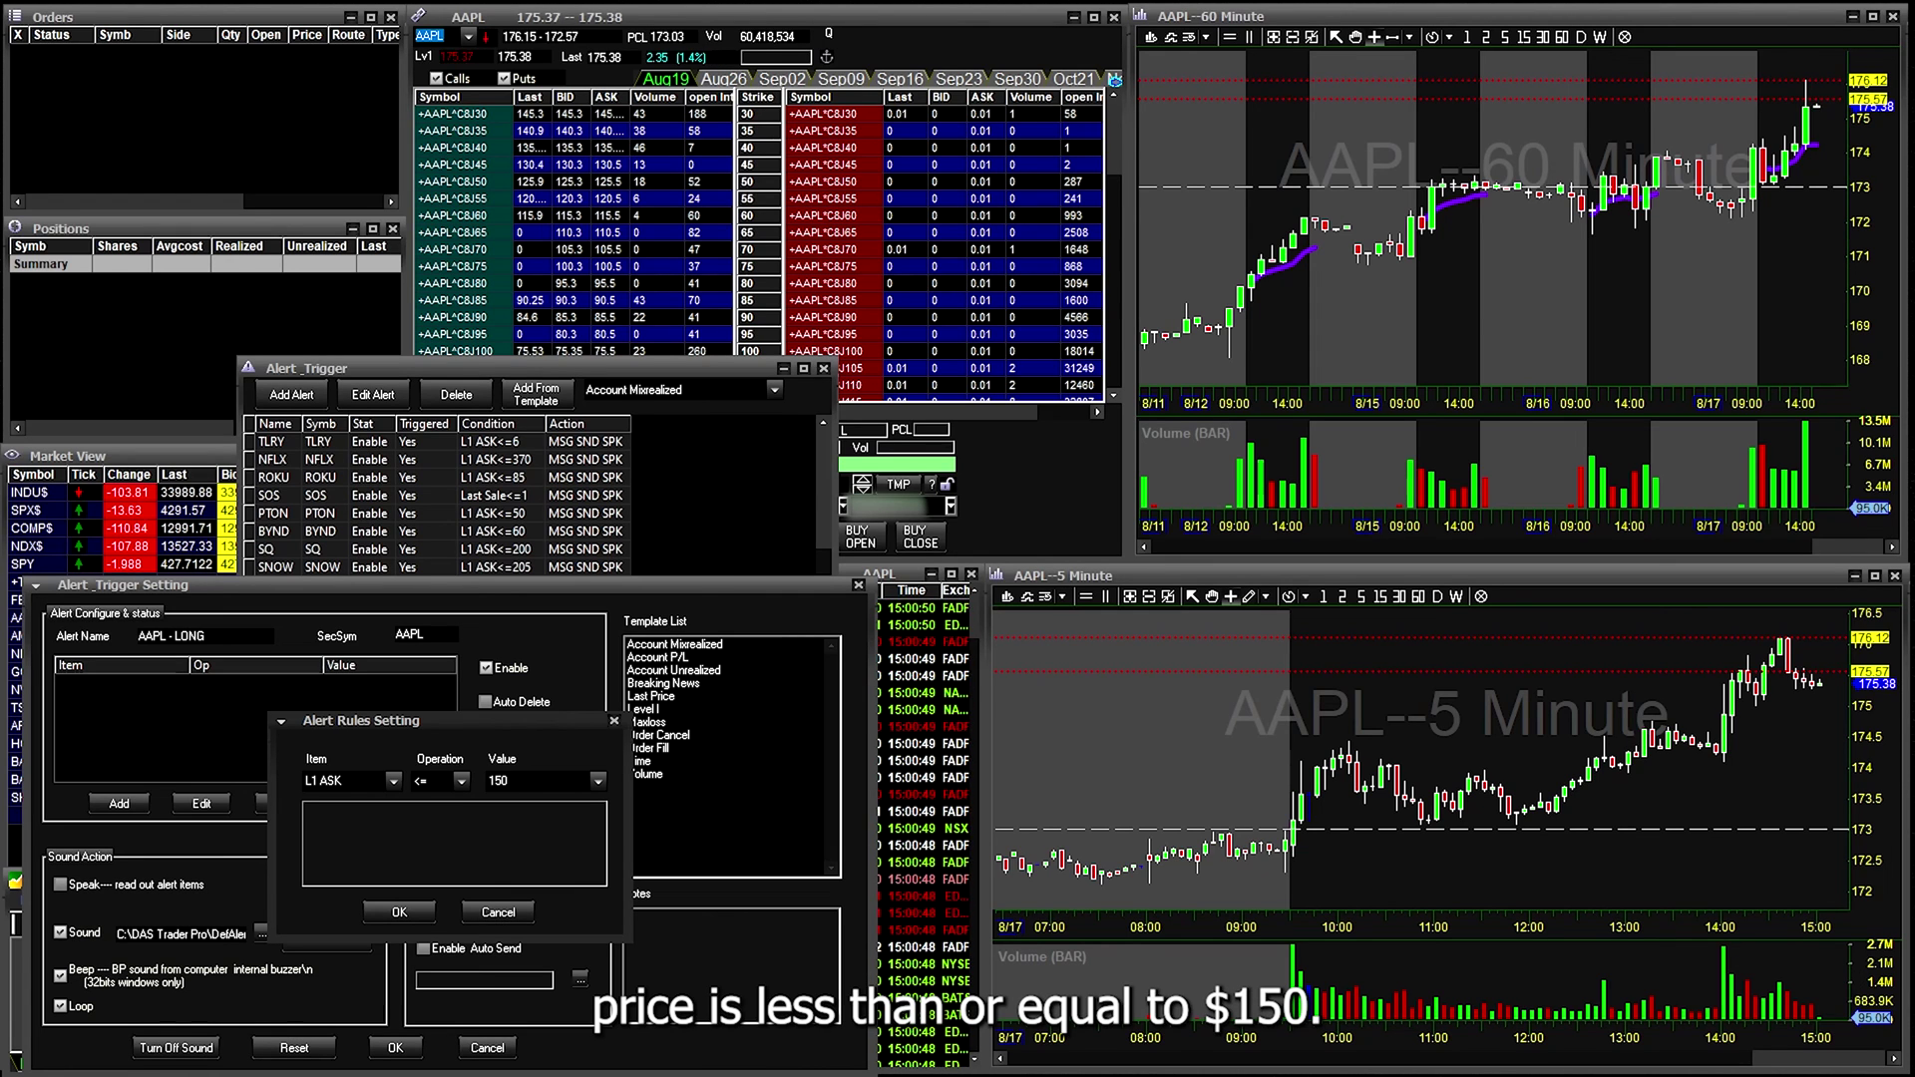
pyautogui.click(402, 913)
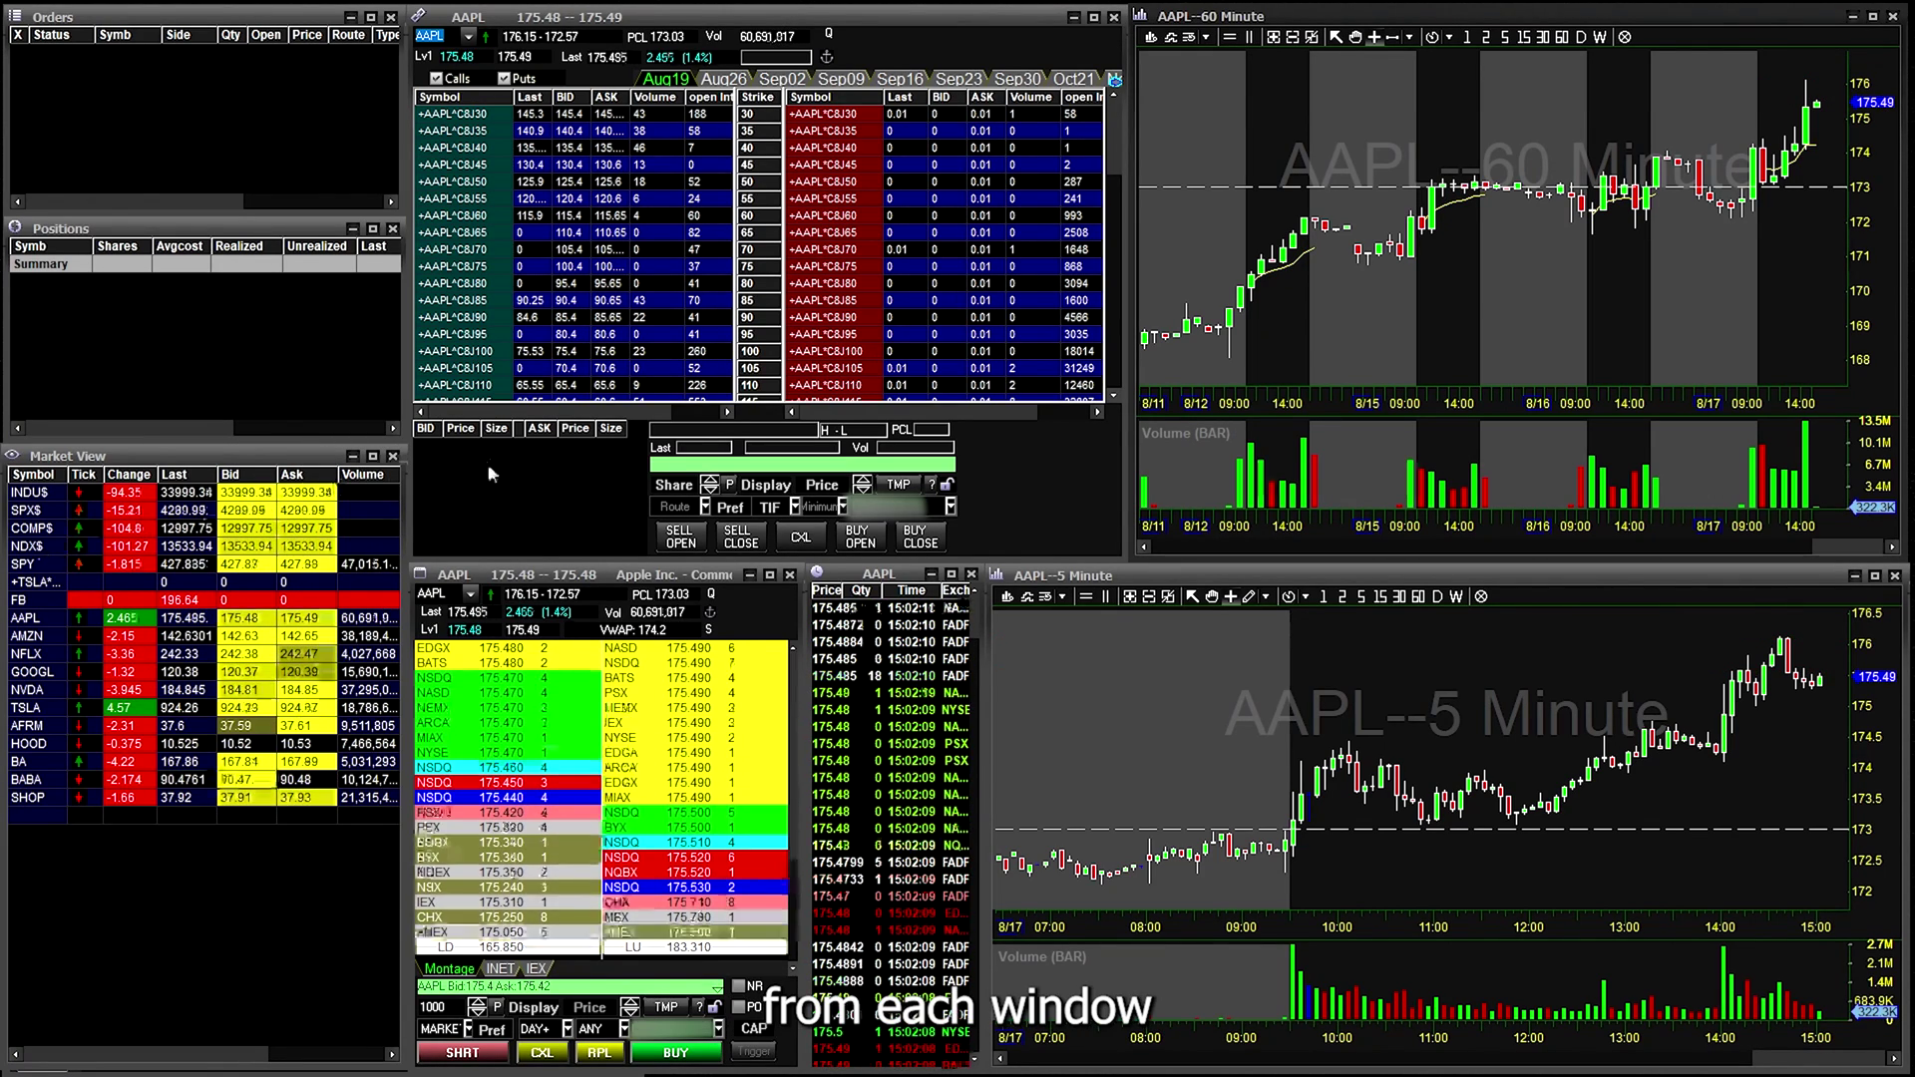
# Step: Enable No Title Bar in the Level 2 window's Frame Window Configure and commit
pyautogui.rightClick(551, 577)
pyautogui.click(498, 720)
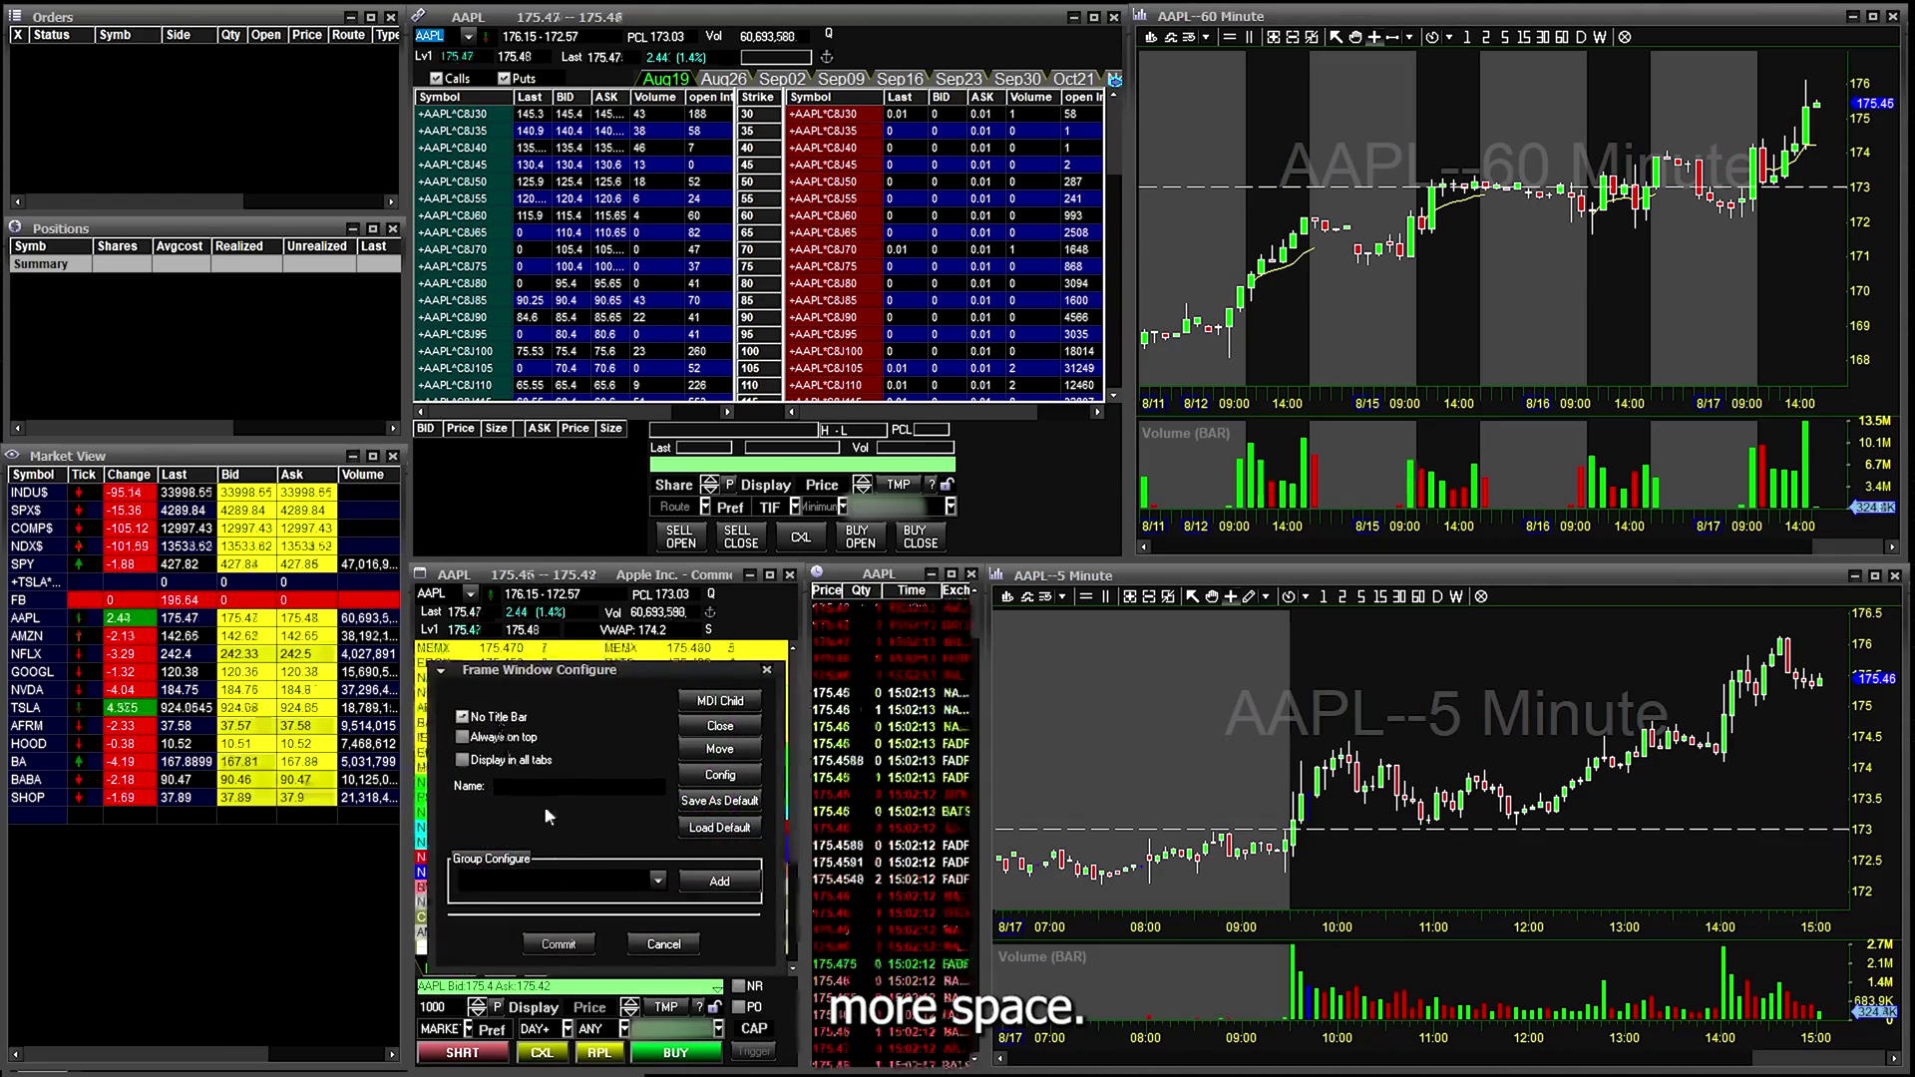
pyautogui.click(558, 943)
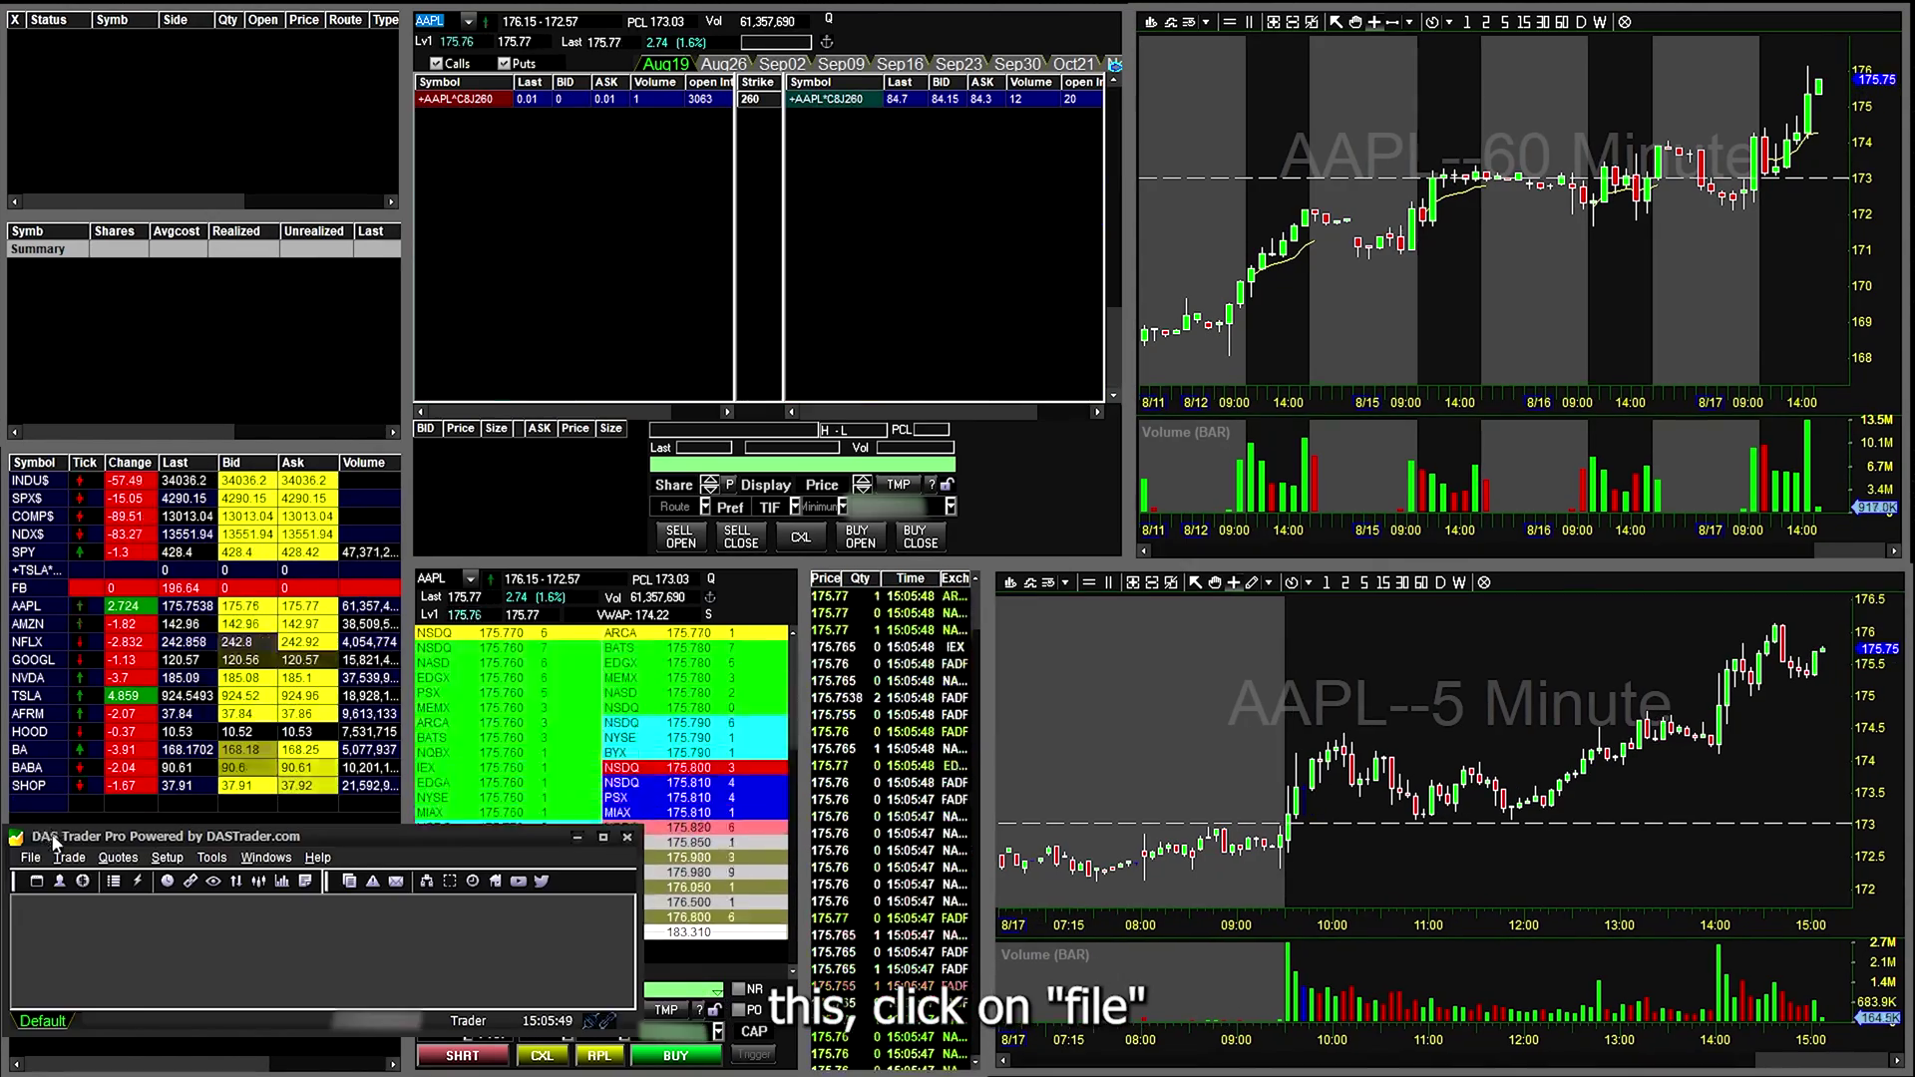
# Step: Open the main DAS window's File options to reach Save Desktop
pyautogui.click(40, 854)
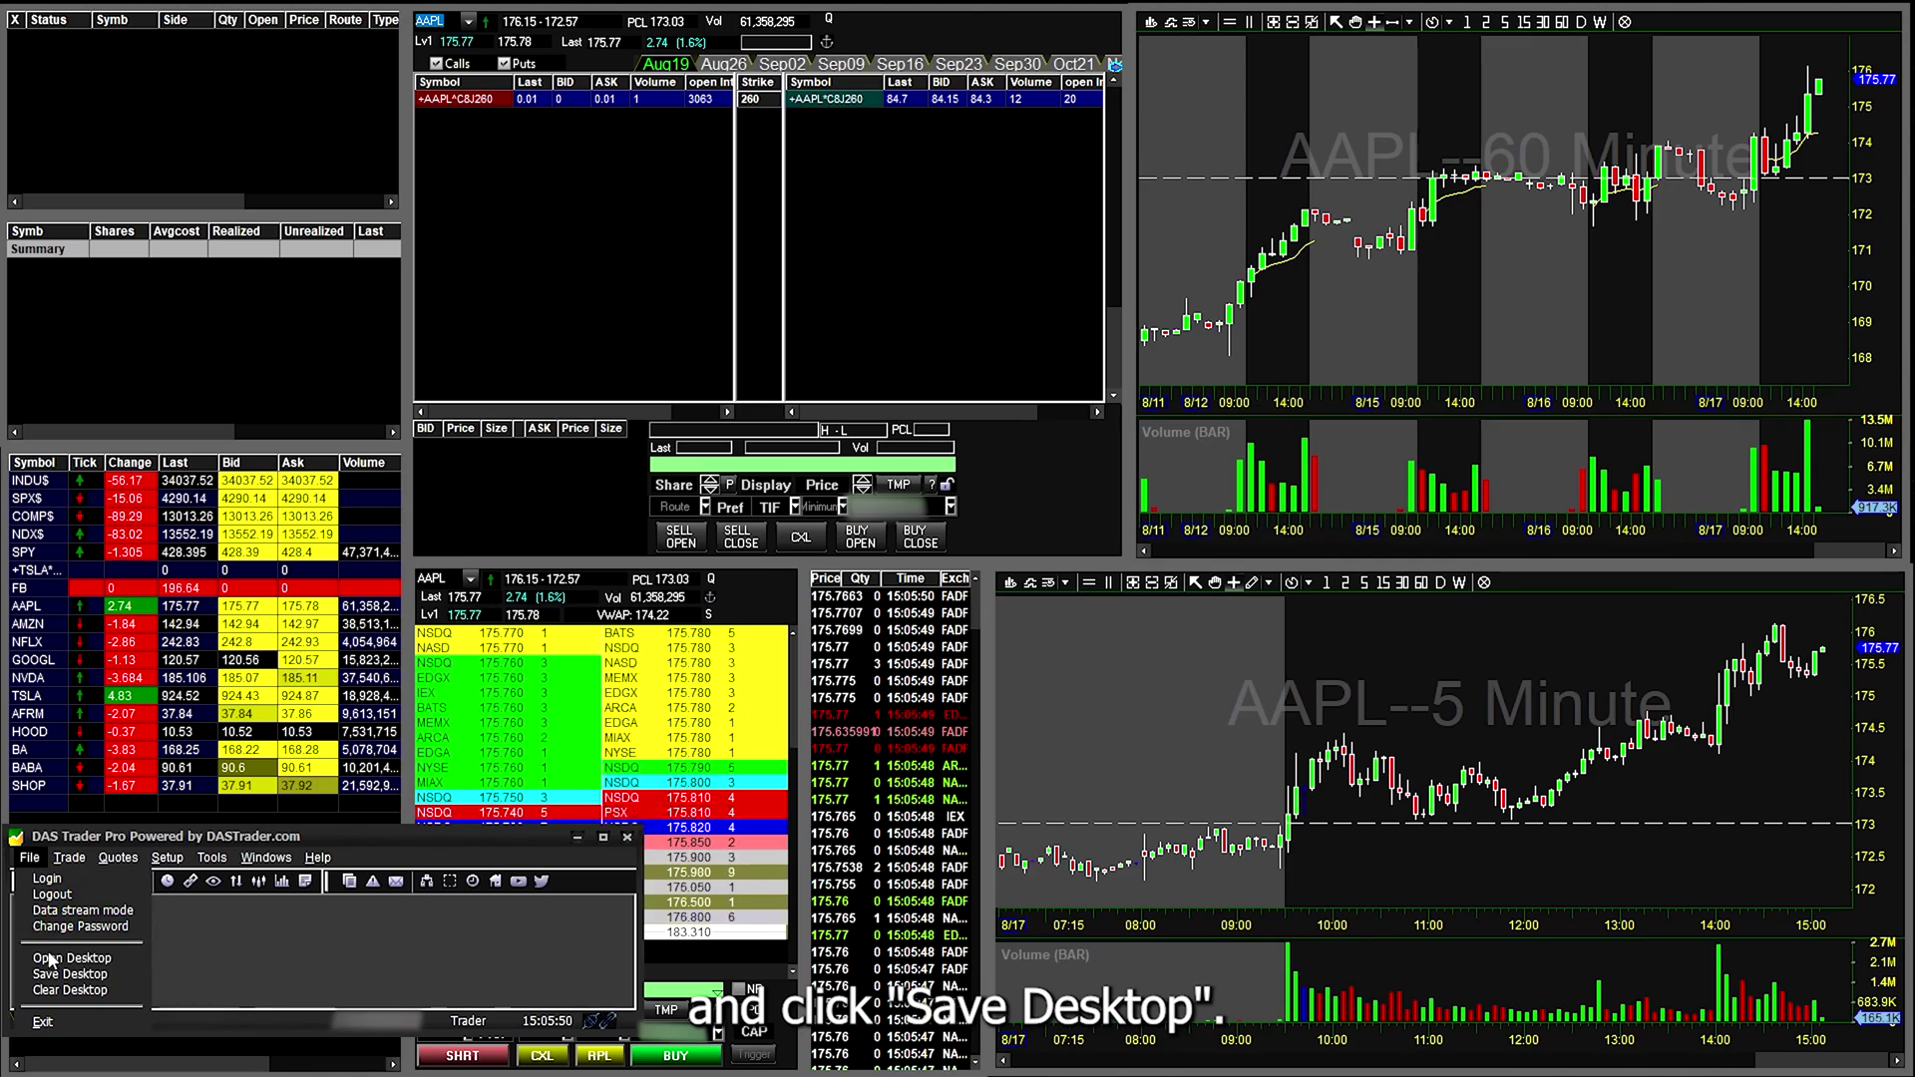